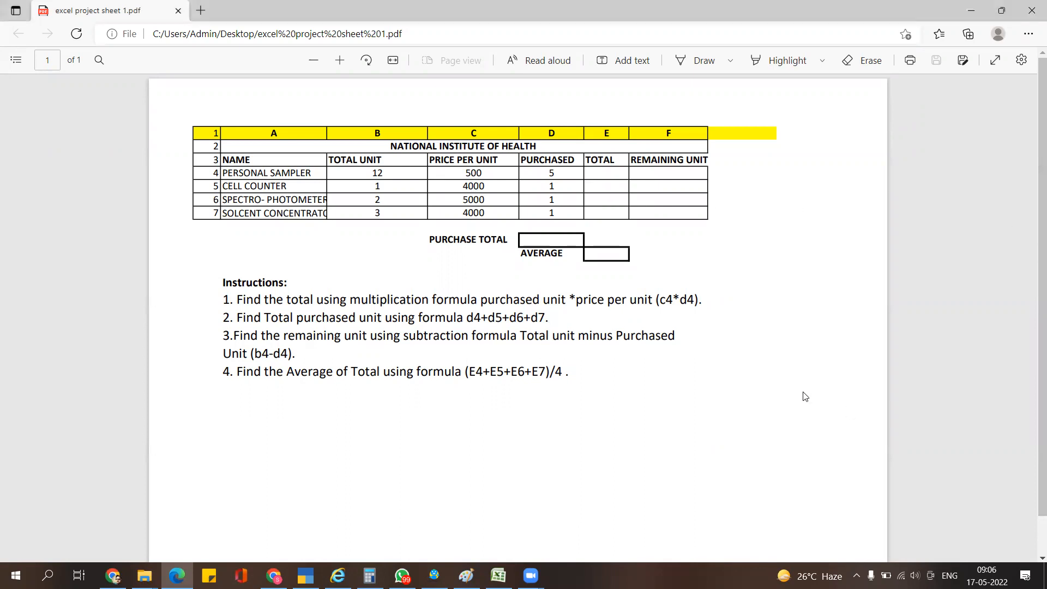
- Switch from the project sheet PDF to the blank Book1 workbook and click into the sheet
left_click(497, 575)
left_click(361, 334)
- Check the merged A1:F1 title cell and try out selections along row 2
left_click(277, 130)
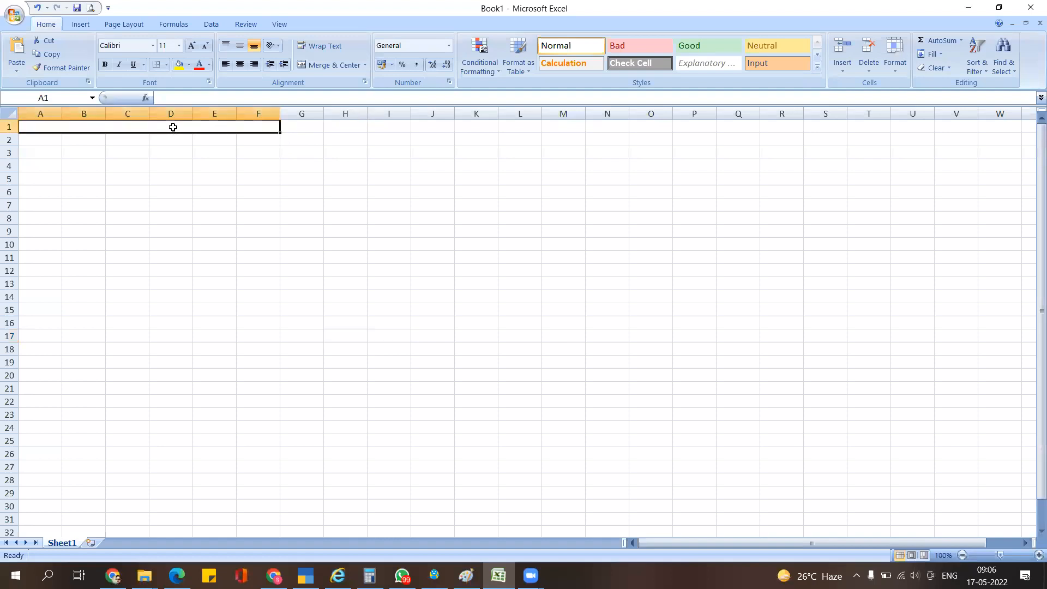
left_click(288, 191)
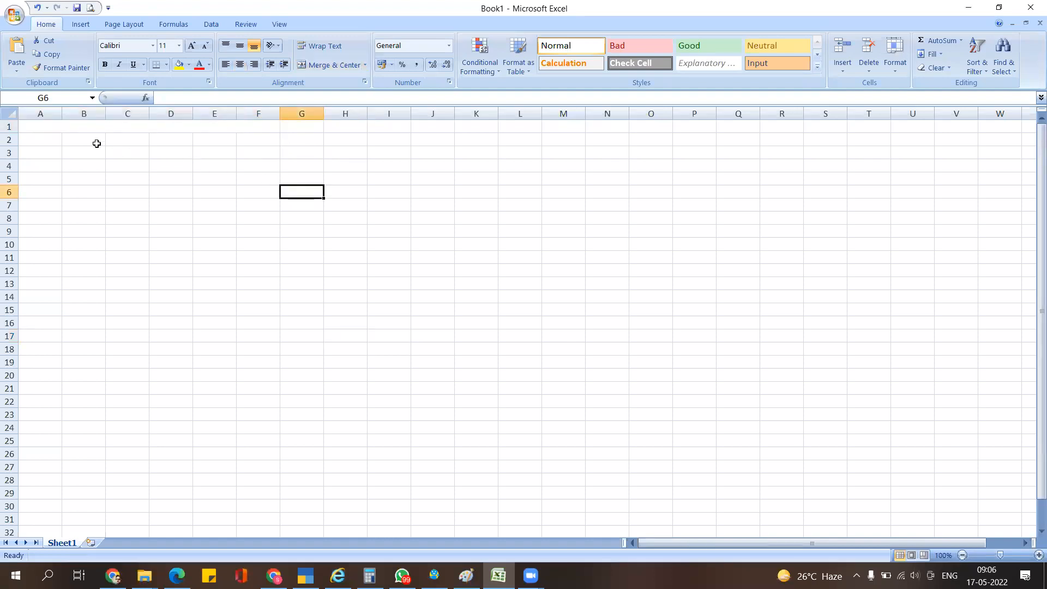
left_click(44, 129)
key("Down")
key("Up")
key("Down")
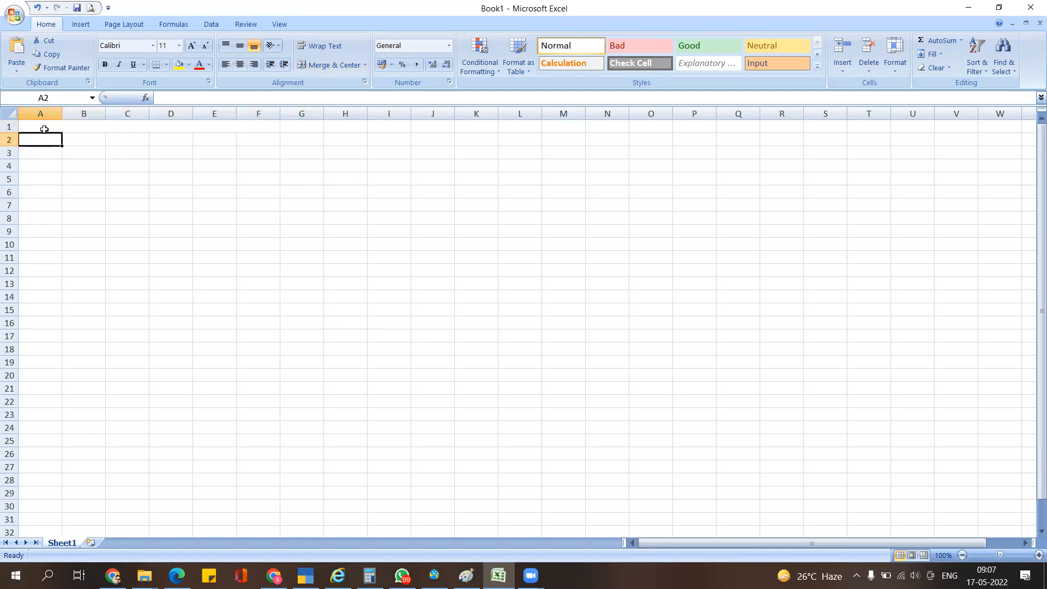
key("shift+Right")
key("shift+Right")
key("shift+Right")
key("shift+Right")
key("Left")
key("Right")
key("Left")
key("shift+Right")
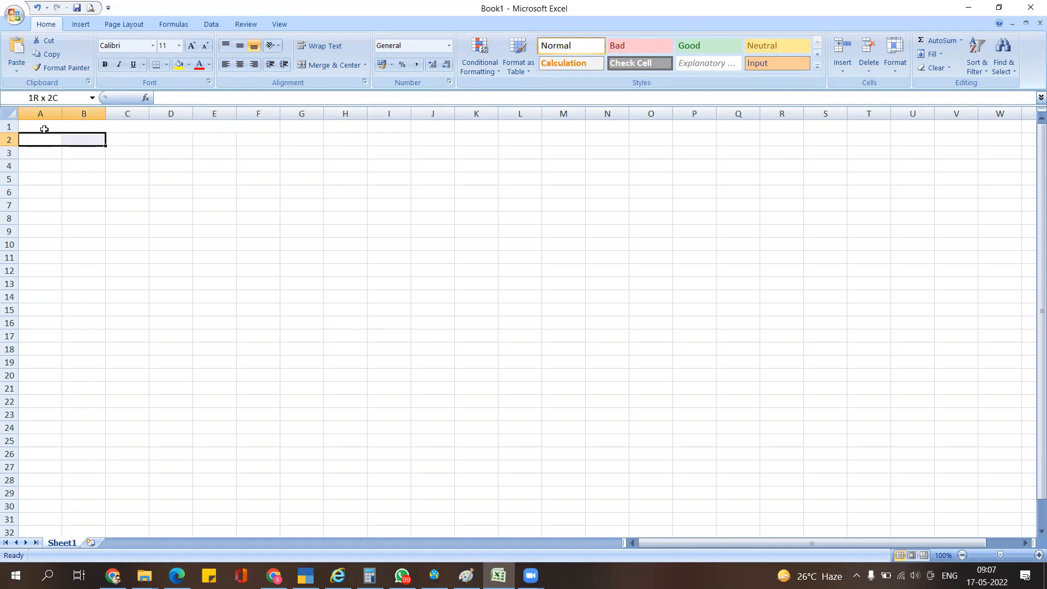
key("shift+Right")
key("shift+Right")
key("shift+Right")
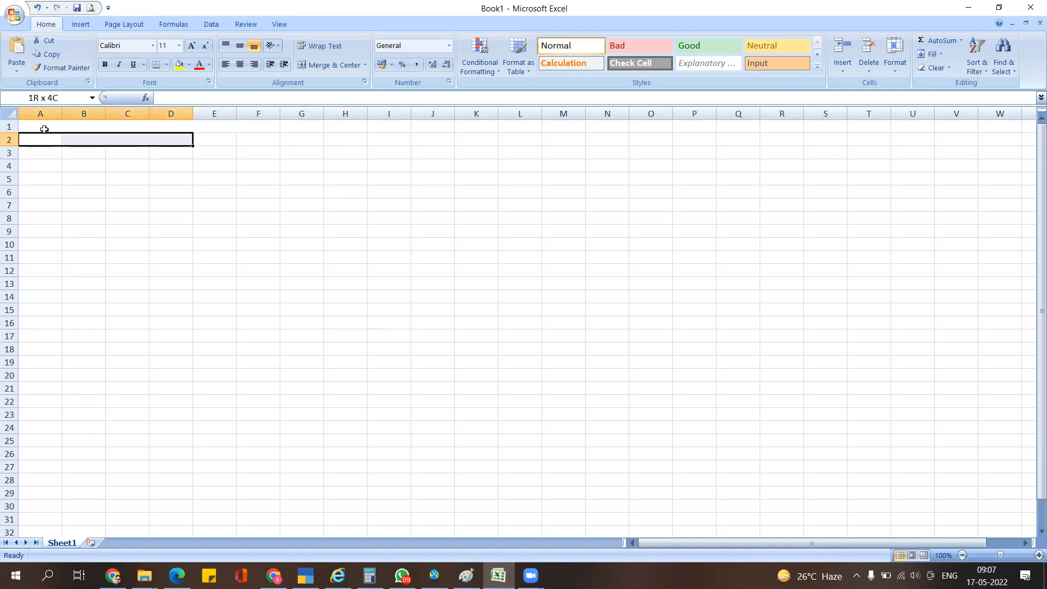
key("shift+Right")
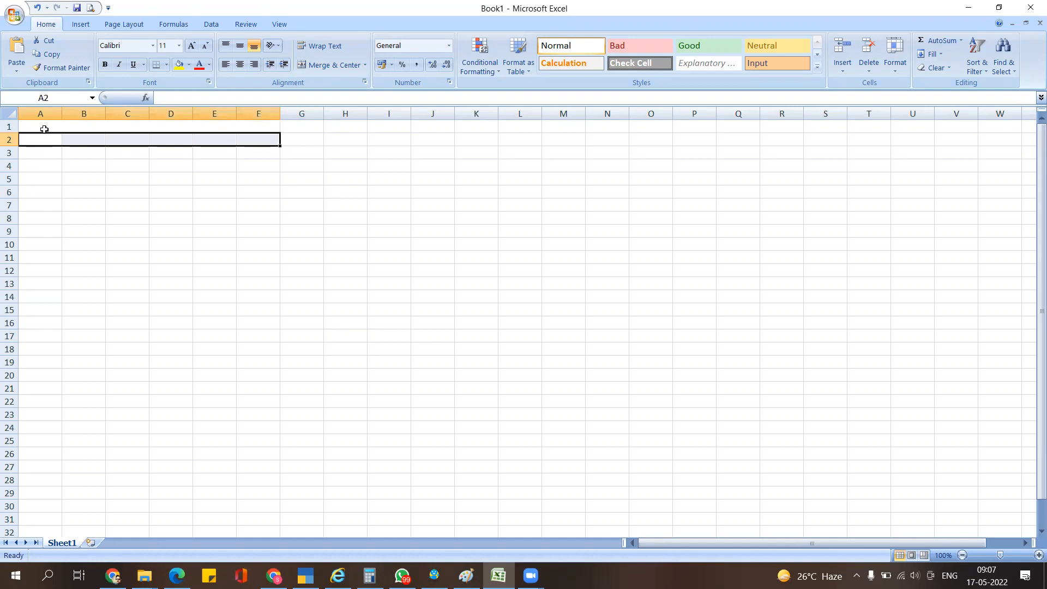
left_click(90, 252)
- Merge A2:F2, undo that merge, reselect the A1 title and return to the PDF
left_click_drag(47, 139, 258, 139)
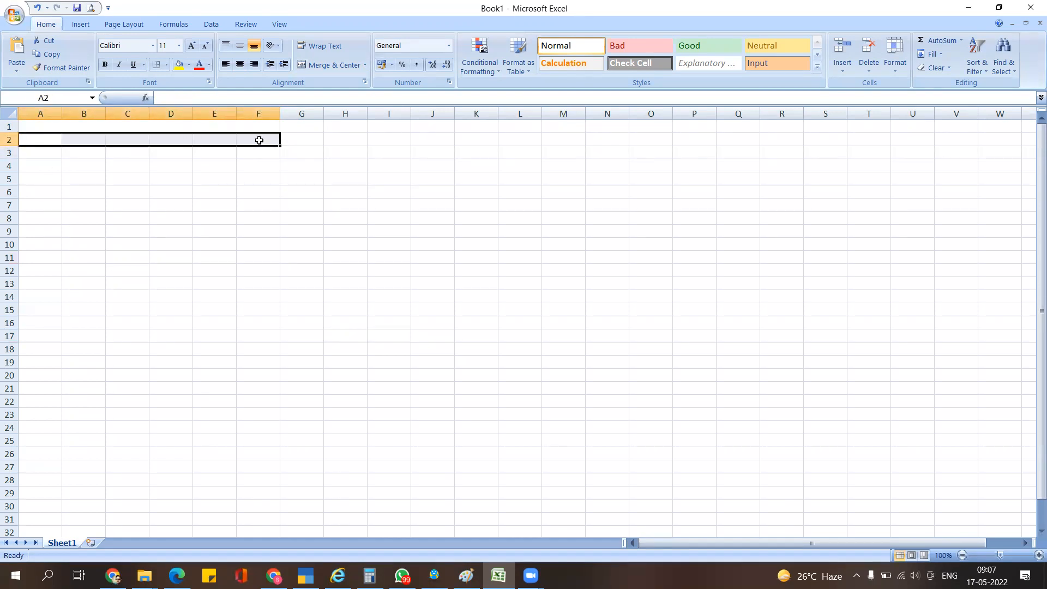
left_click(333, 66)
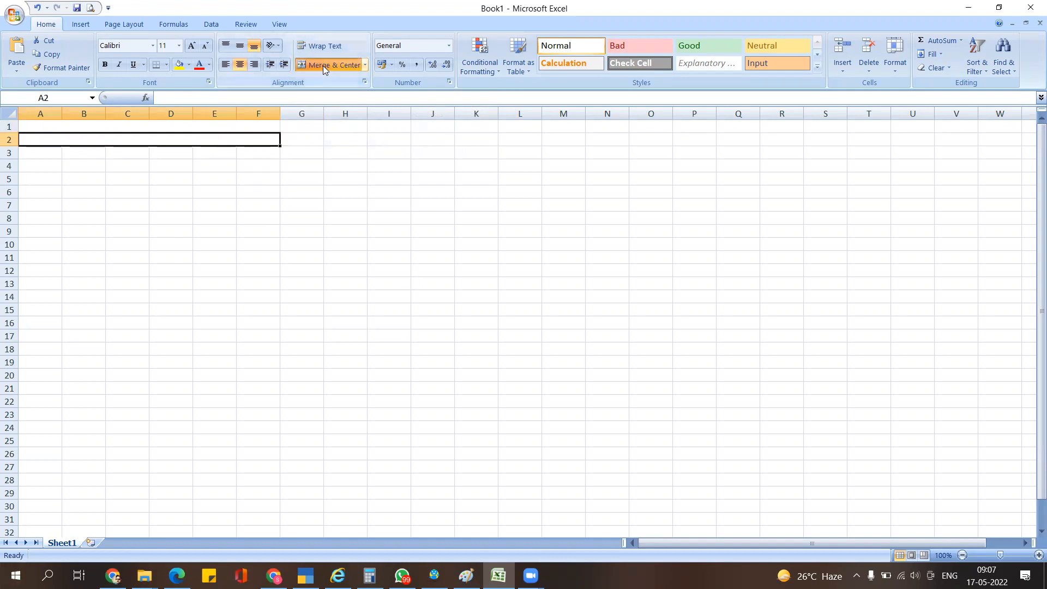
left_click(294, 163)
left_click(198, 126)
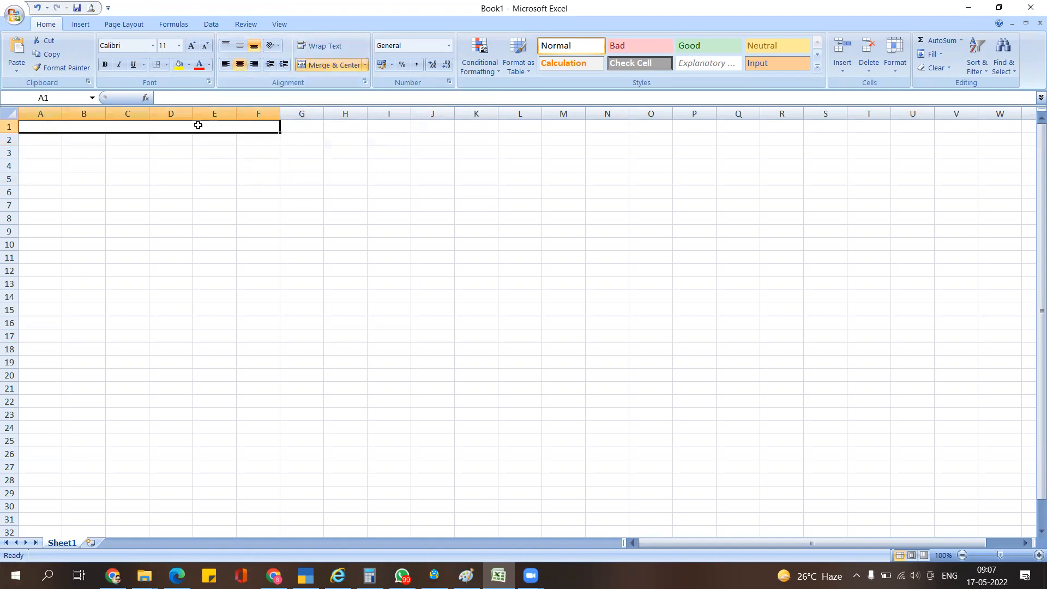
key("alt+Tab")
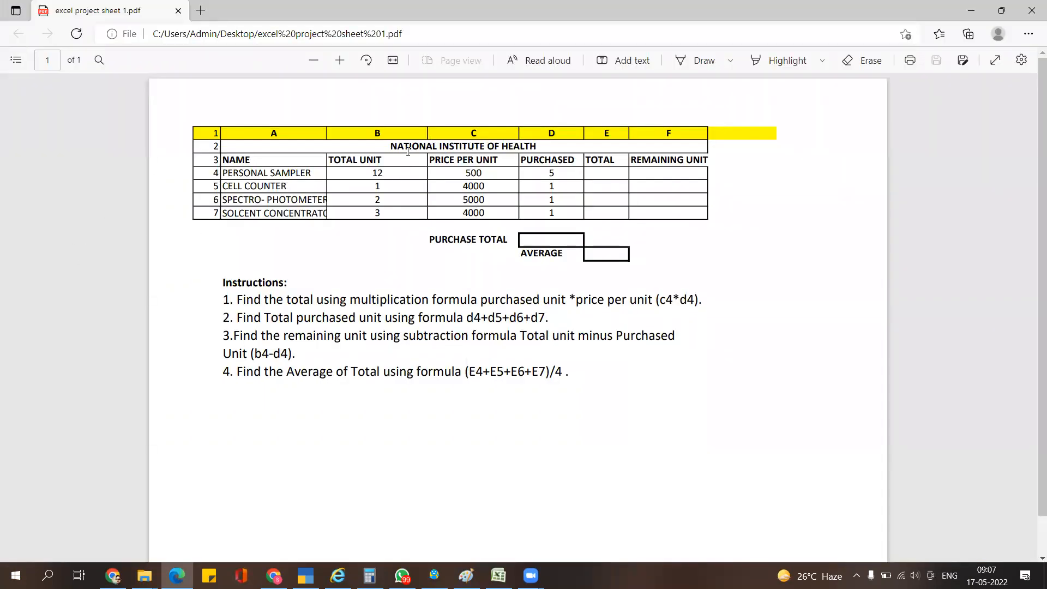
- Copy NATIONAL INSTITUTE OF HEALTH from the PDF and paste it into cell A1
key("alt+Tab")
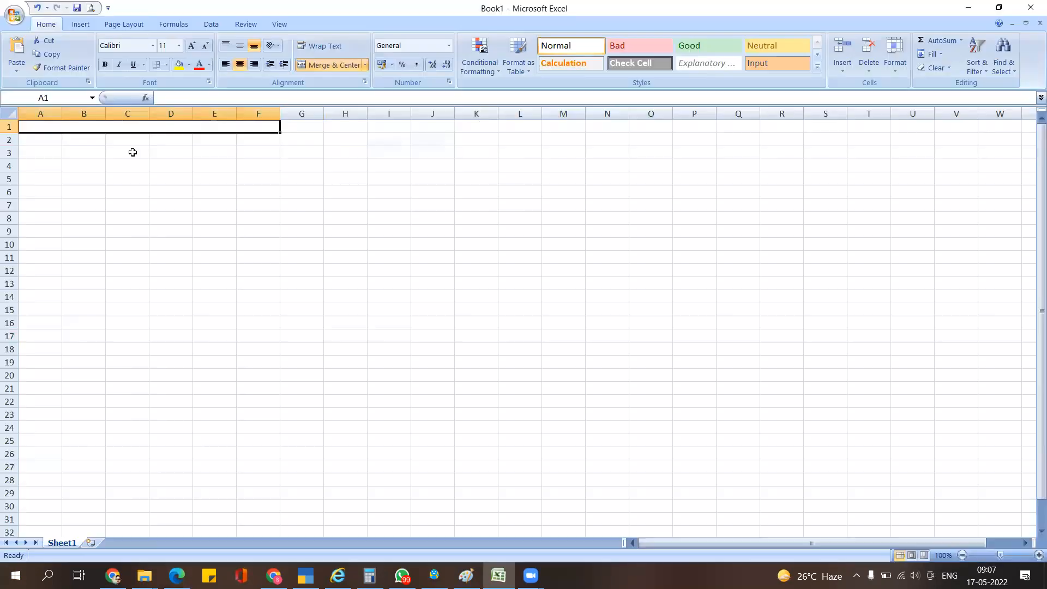
key("alt+Tab")
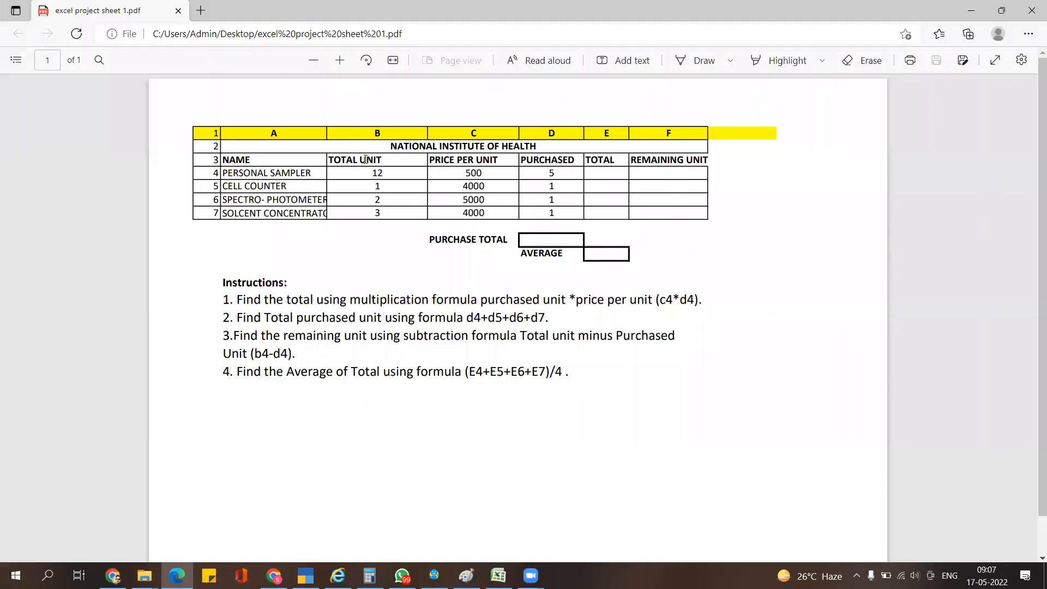
left_click_drag(388, 146, 538, 153)
key("ctrl+c")
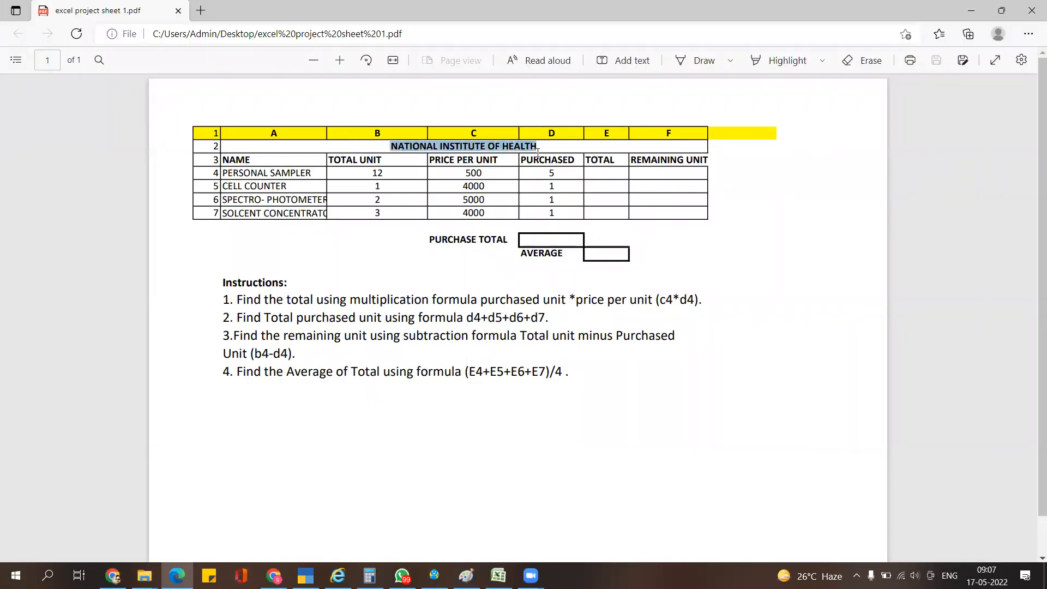
key("alt+Tab")
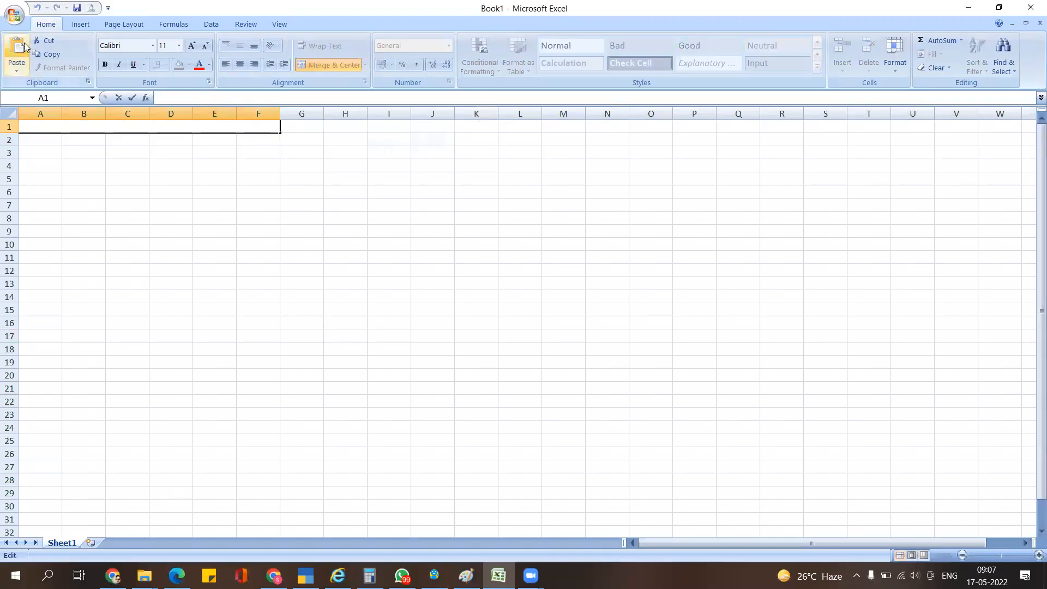
left_click(25, 51)
key("Return")
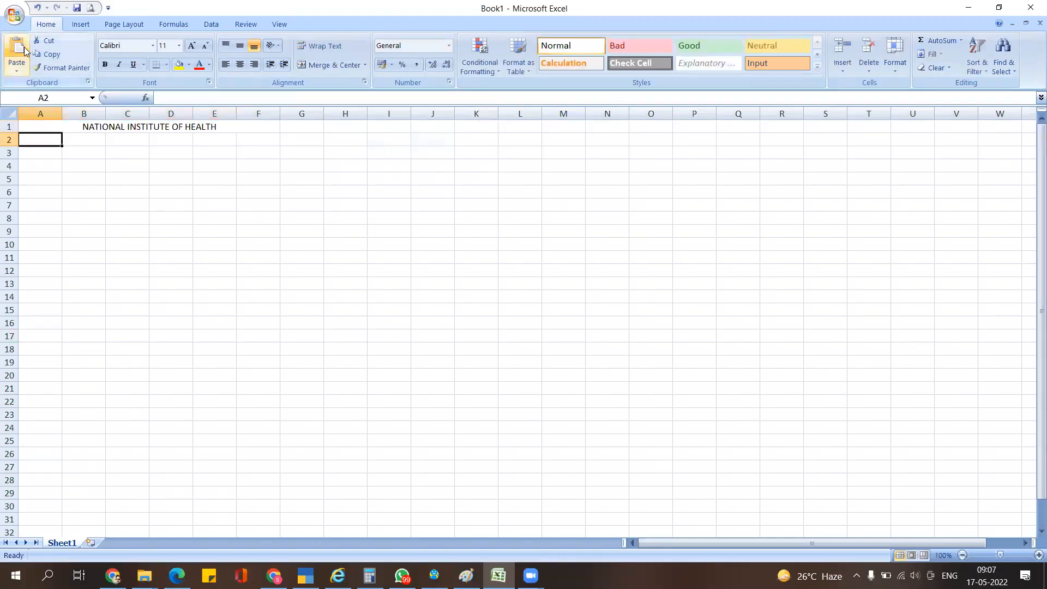
- Make the A1 title bold at font size 16, then return to the PDF
left_click(158, 127)
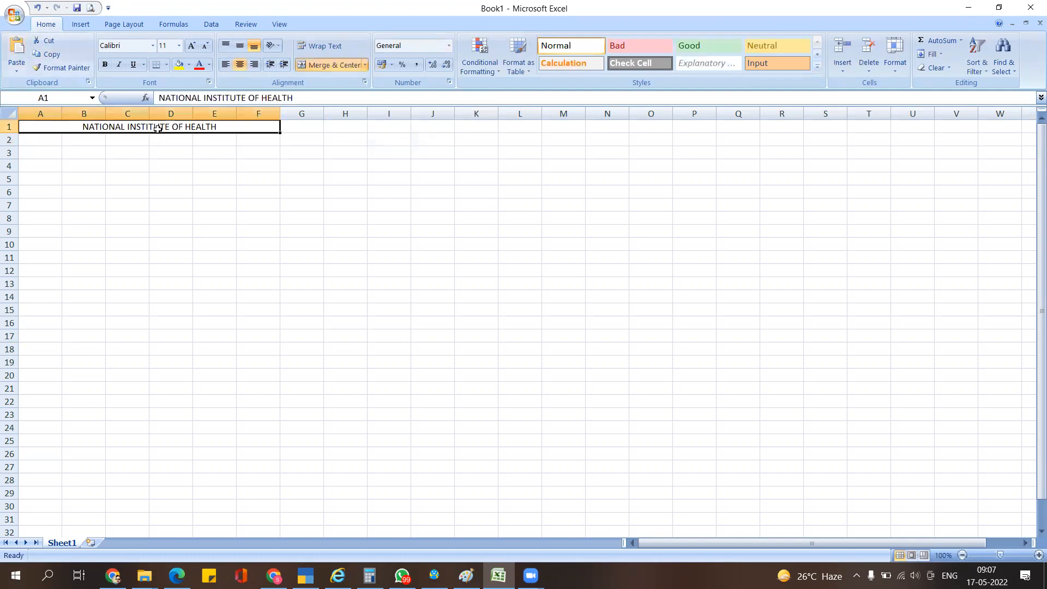
left_click(191, 45)
left_click(191, 45)
left_click(192, 45)
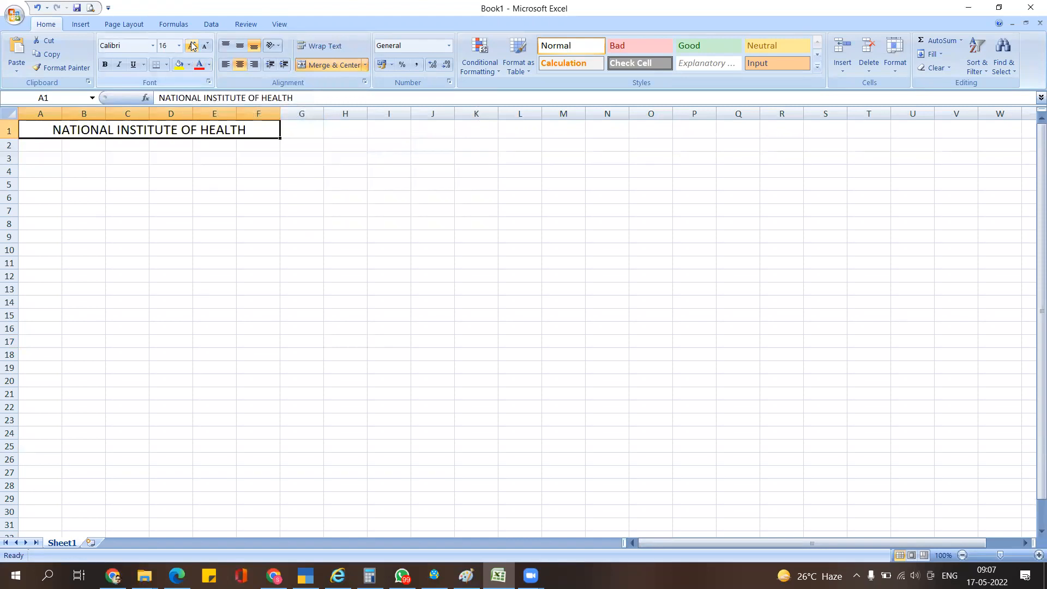
left_click(100, 66)
left_click(181, 215)
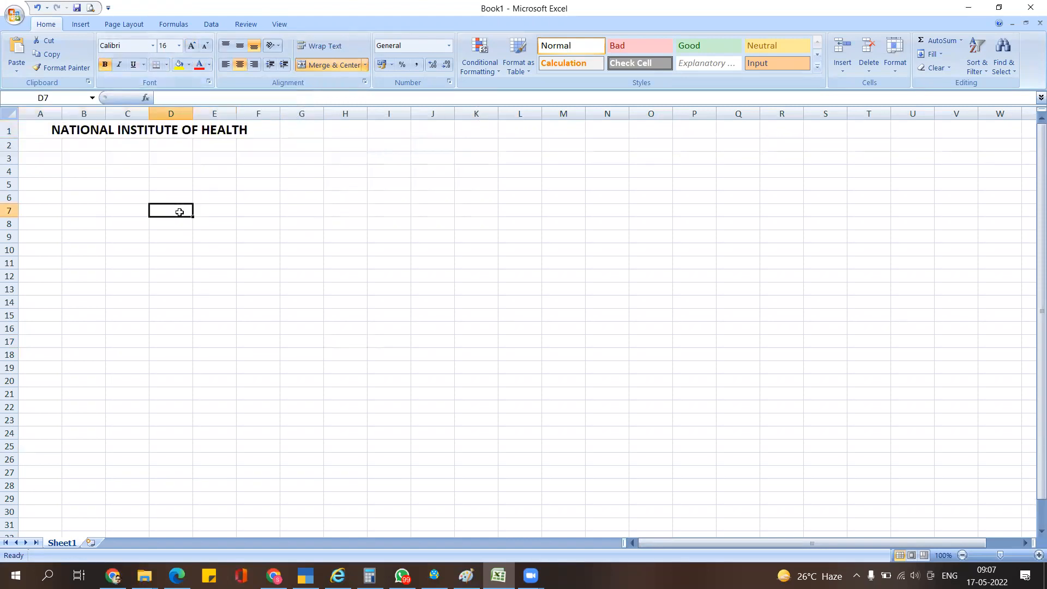
key("alt+Tab")
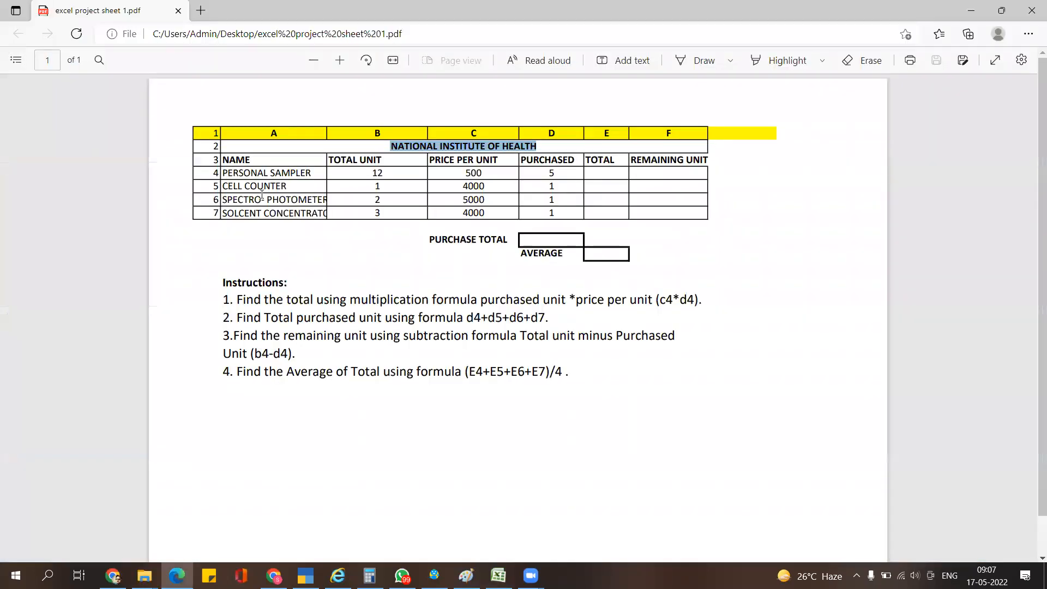
- Copy the PDF's row 3 column headers and paste them into cell A3
left_click(292, 243)
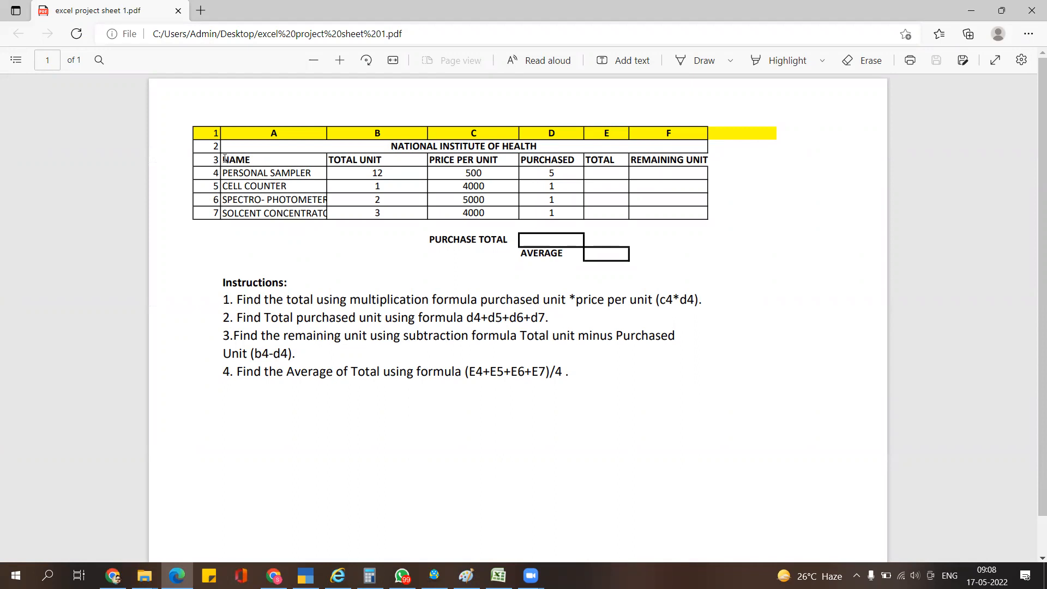
left_click_drag(224, 157, 706, 163)
key("ctrl+c")
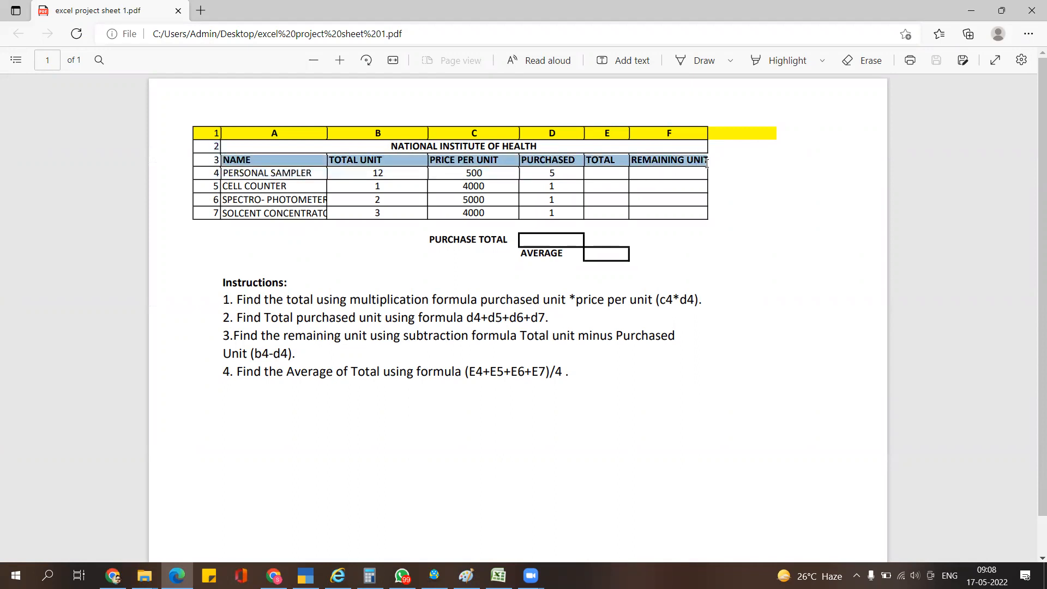
key("alt+Tab")
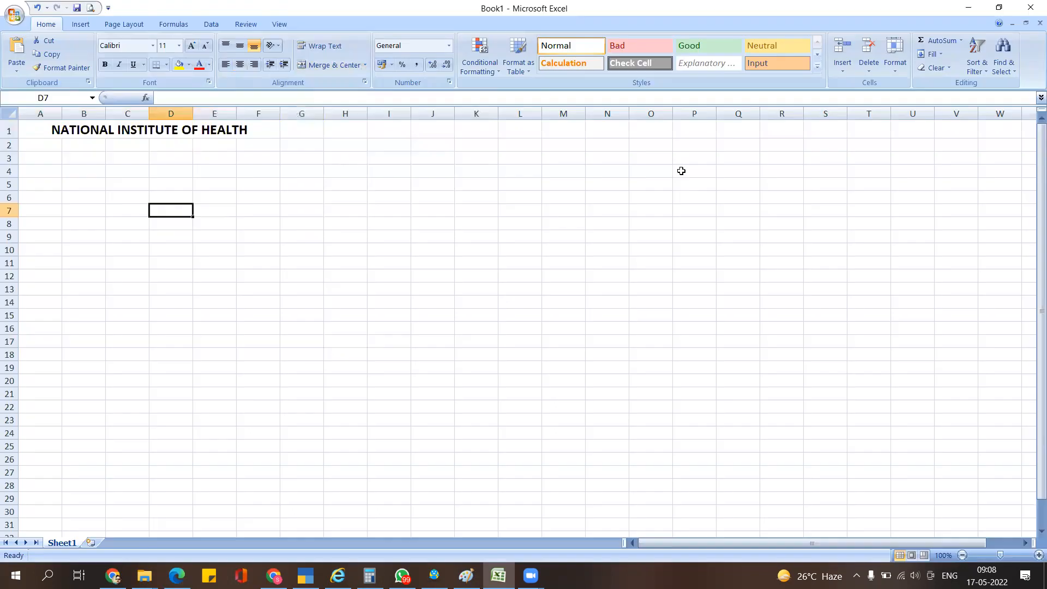
left_click(45, 163)
key("ctrl+v")
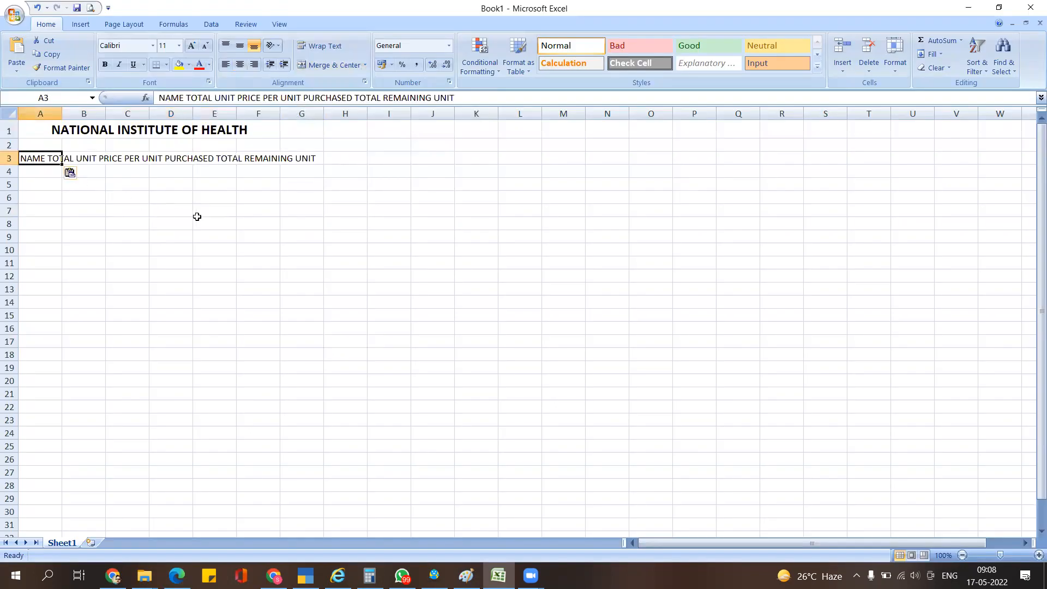
left_click(197, 218)
left_click(117, 261)
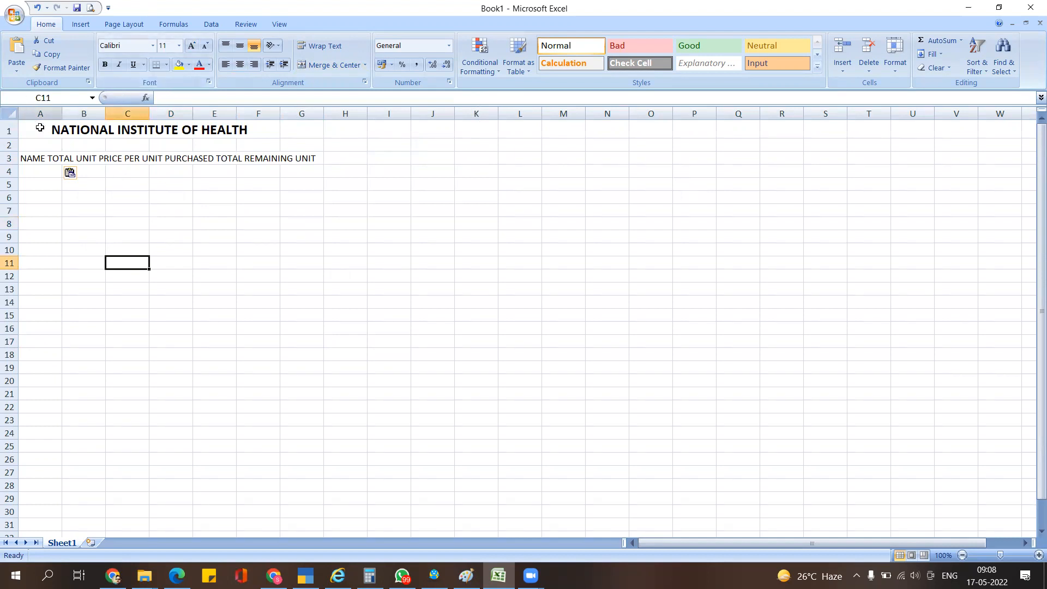
- Try auto-fitting column A across the whole sheet, undo it, and reselect A3
left_click(8, 114)
double_click(59, 118)
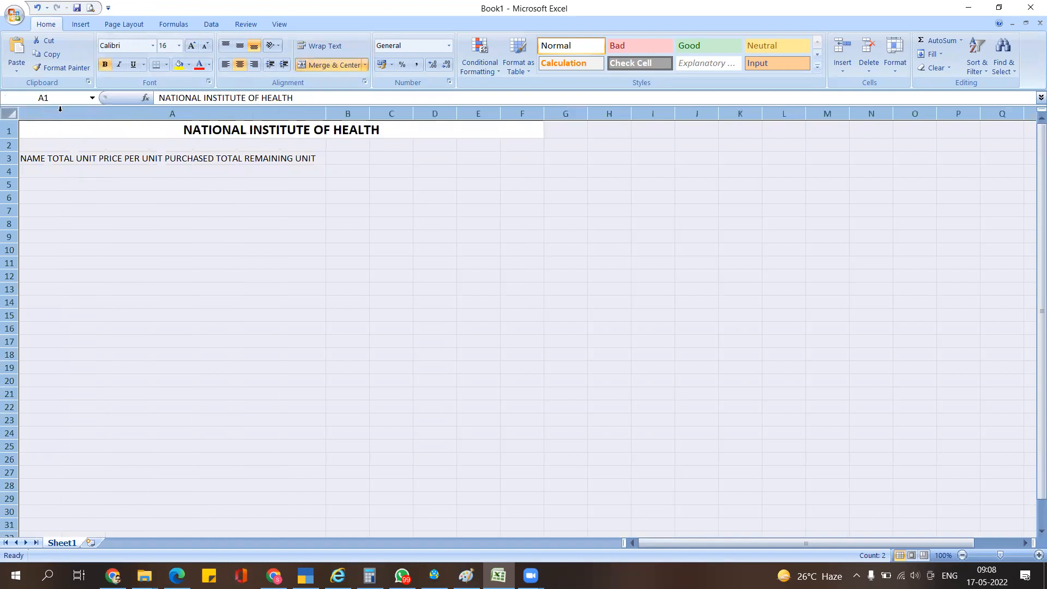
key("ctrl+z")
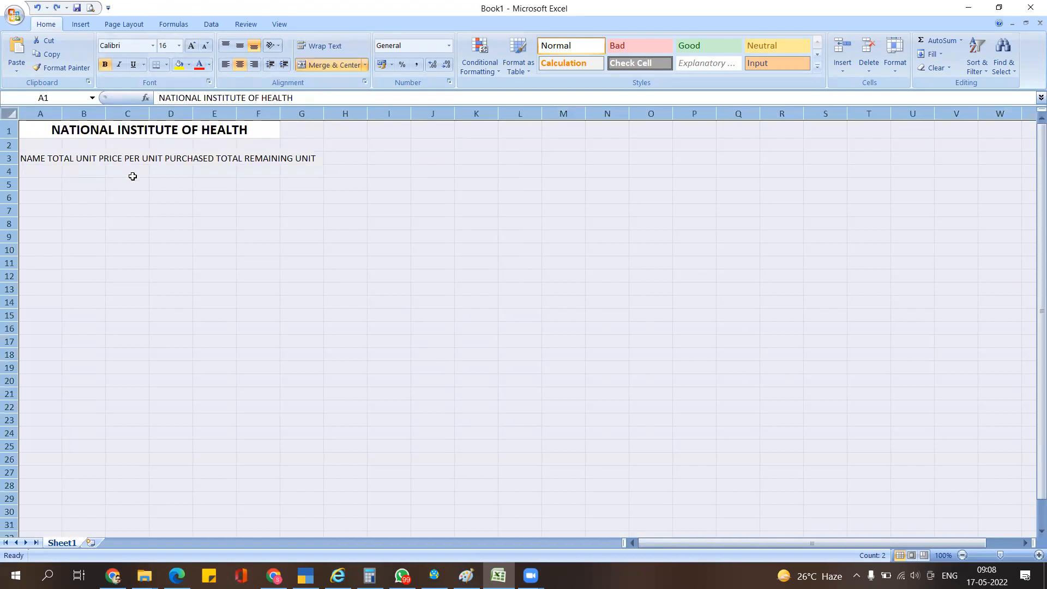
left_click(139, 184)
left_click(27, 159)
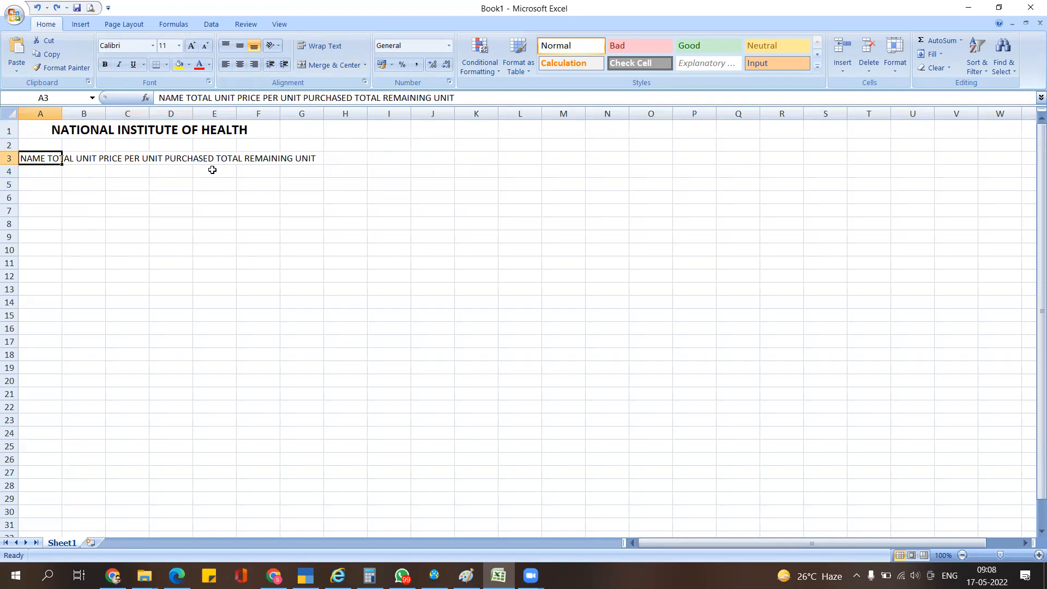
- Replace A3 with the header NAME and widen column A
key("alt+Tab")
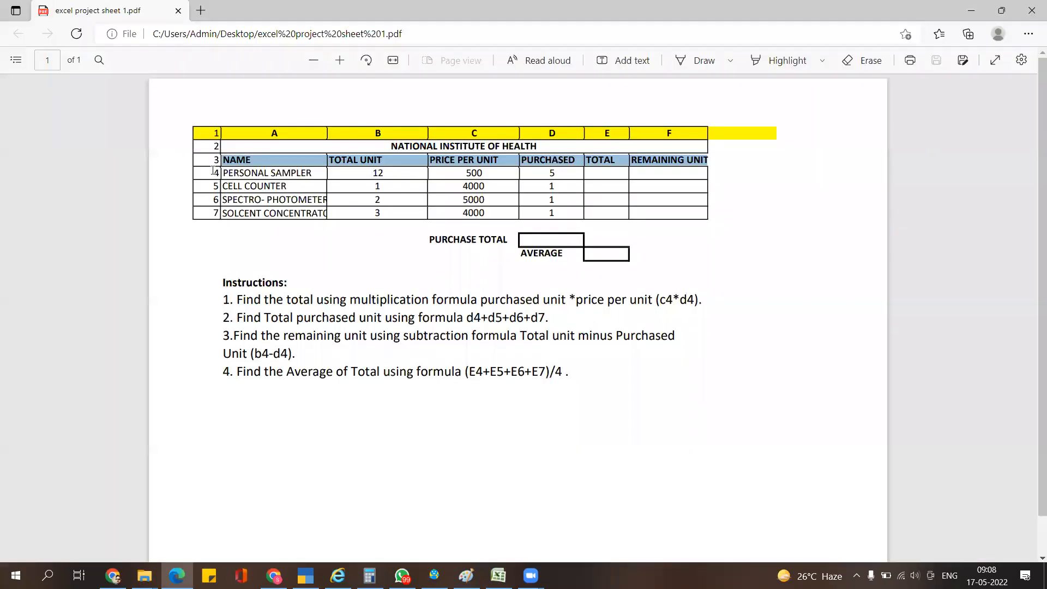
key("alt+Tab")
type("NAM,")
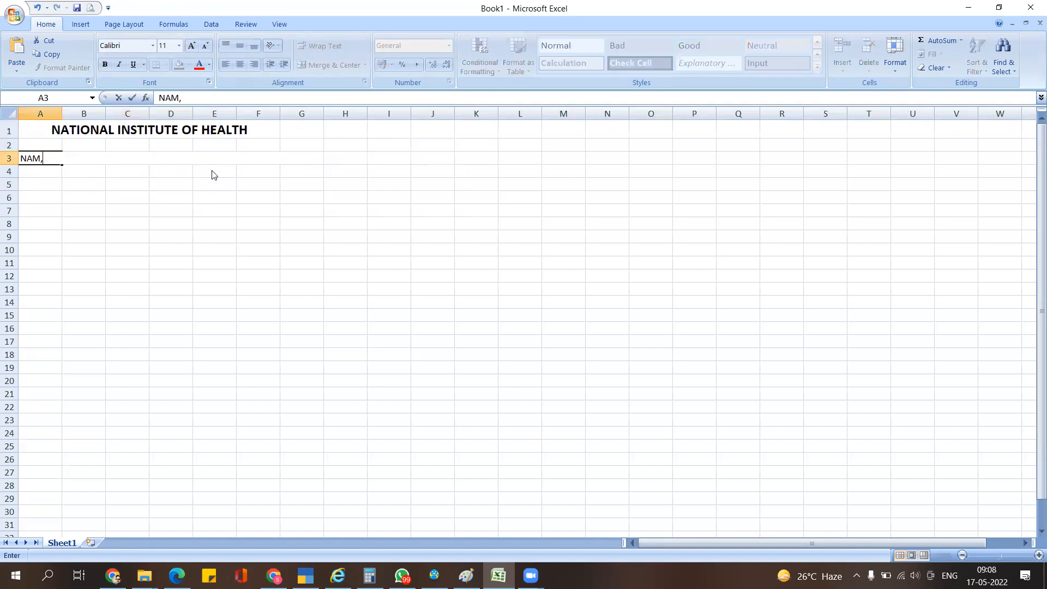
key("BackSpace")
type("E")
key("Tab")
key("alt+Tab")
key("alt+Tab")
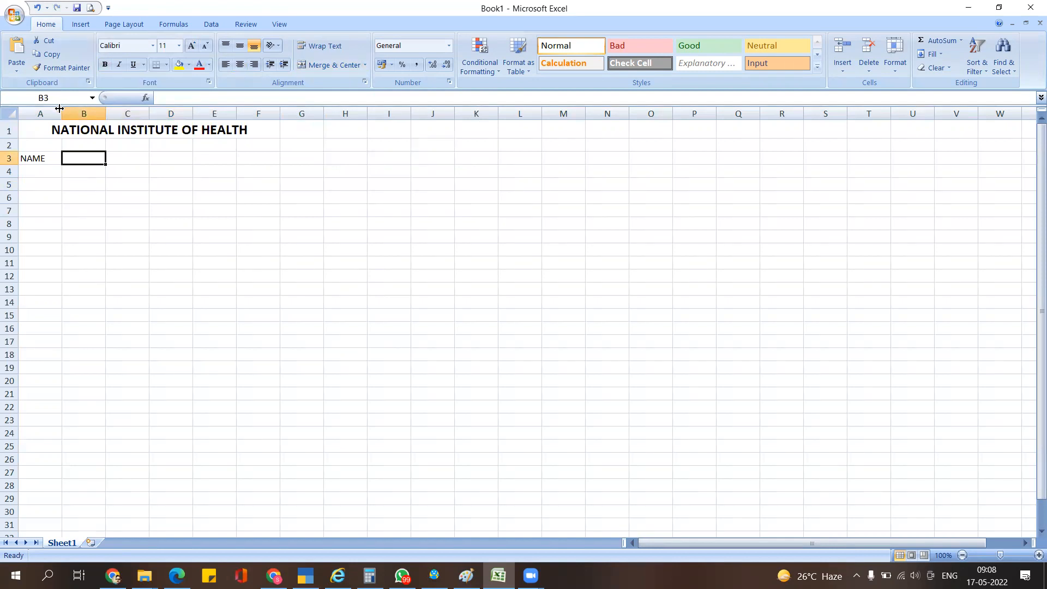
left_click_drag(59, 109, 142, 156)
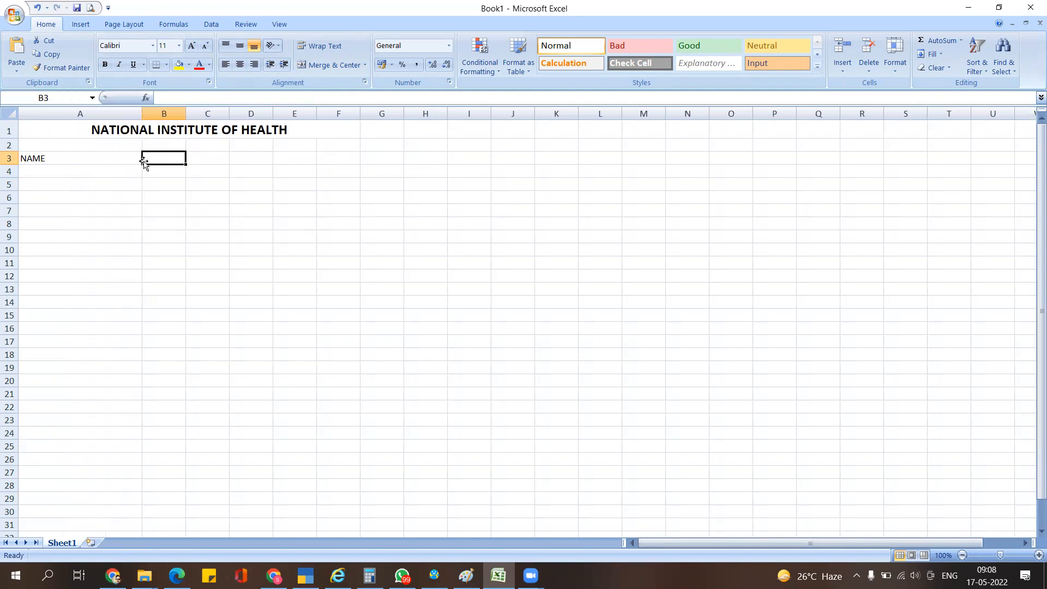
- Enter 'Total Unit' in B3 after comparing with the PDF headers
key("alt+Tab")
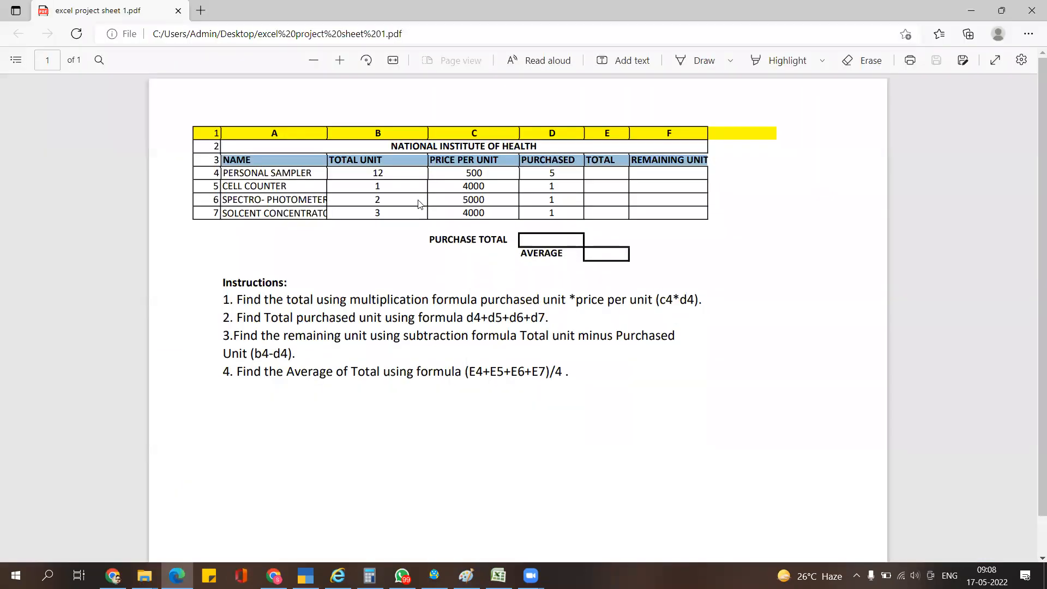
key("alt+Tab")
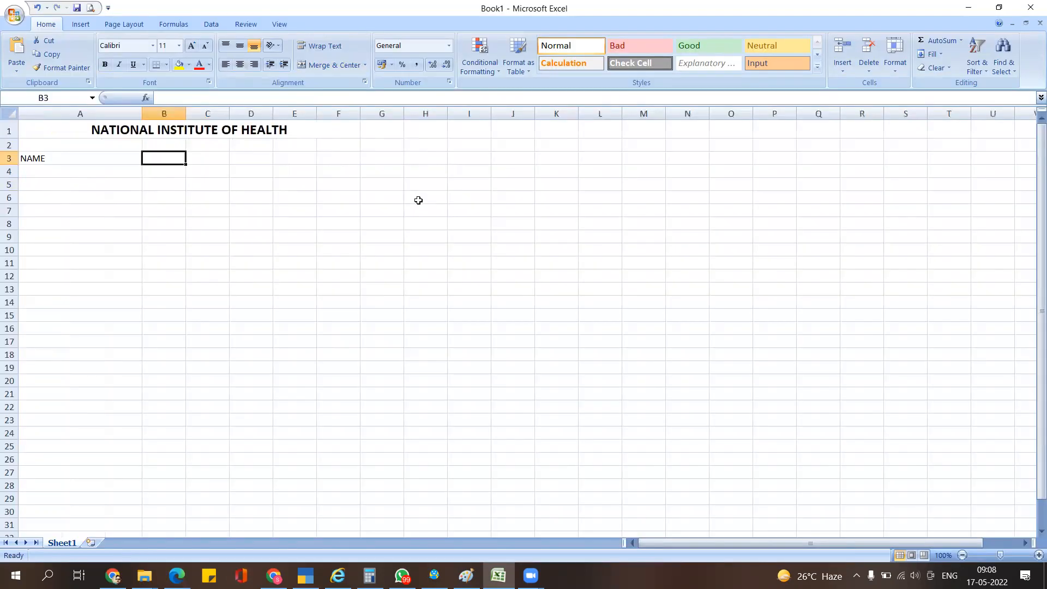
key("alt+Tab")
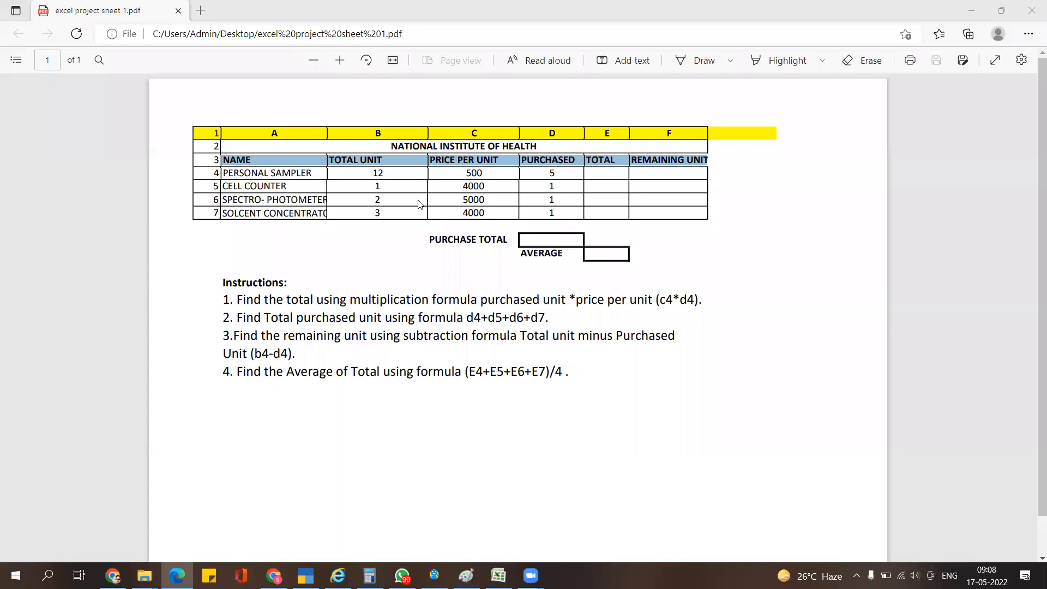
key("alt+Tab")
type("Total ")
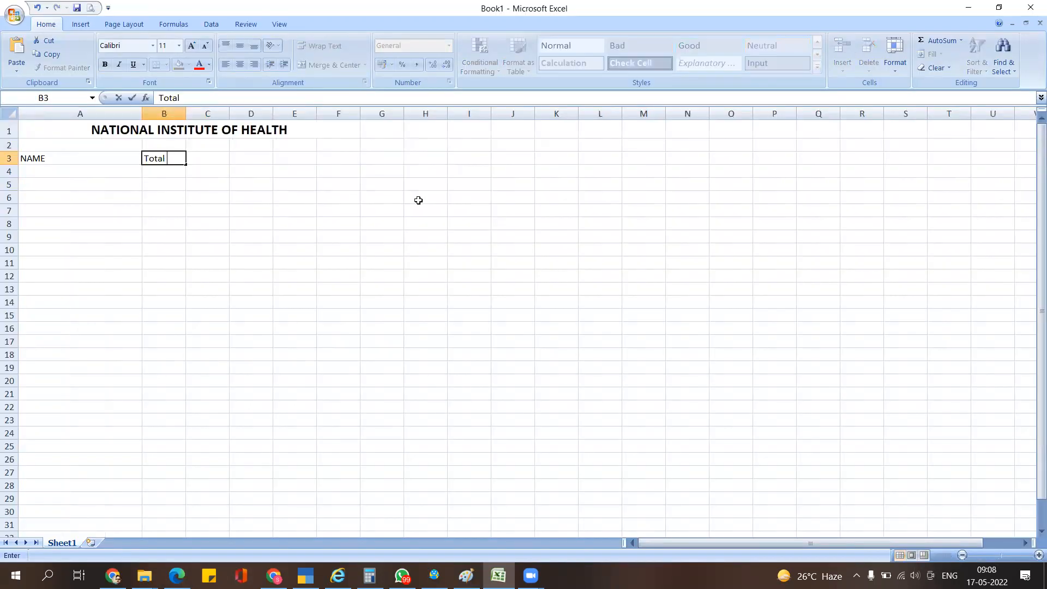
type("Unit")
key("Tab")
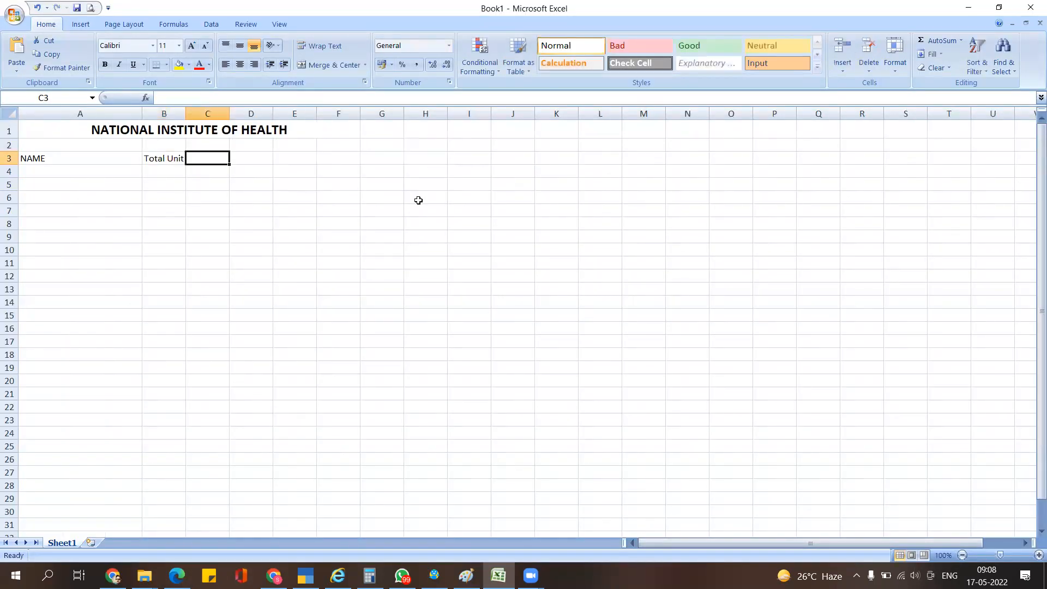
key("alt+Tab")
key("alt+Tab")
key("alt+Tab")
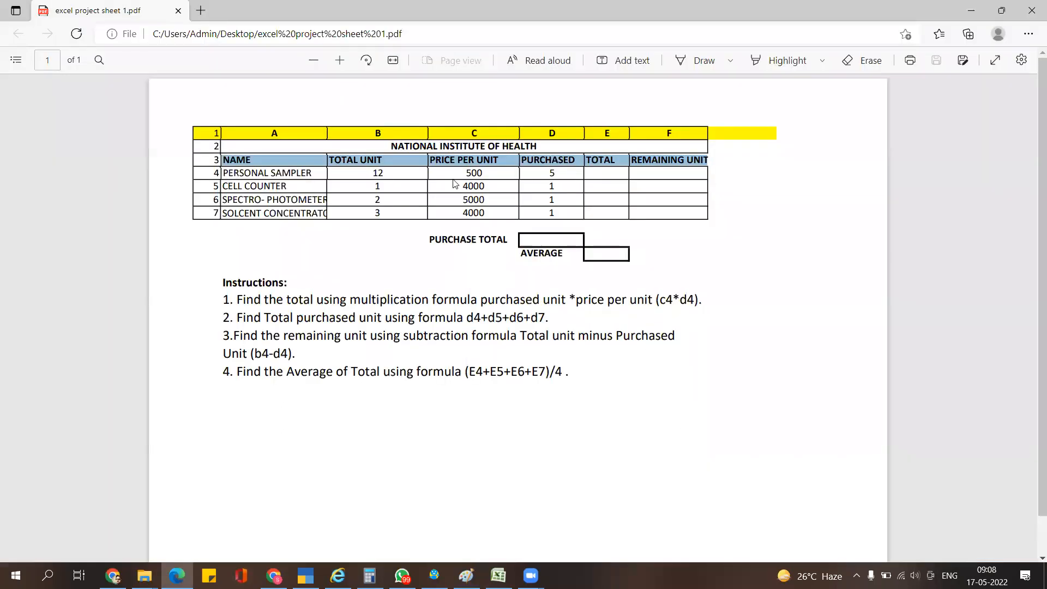
key("alt+Tab")
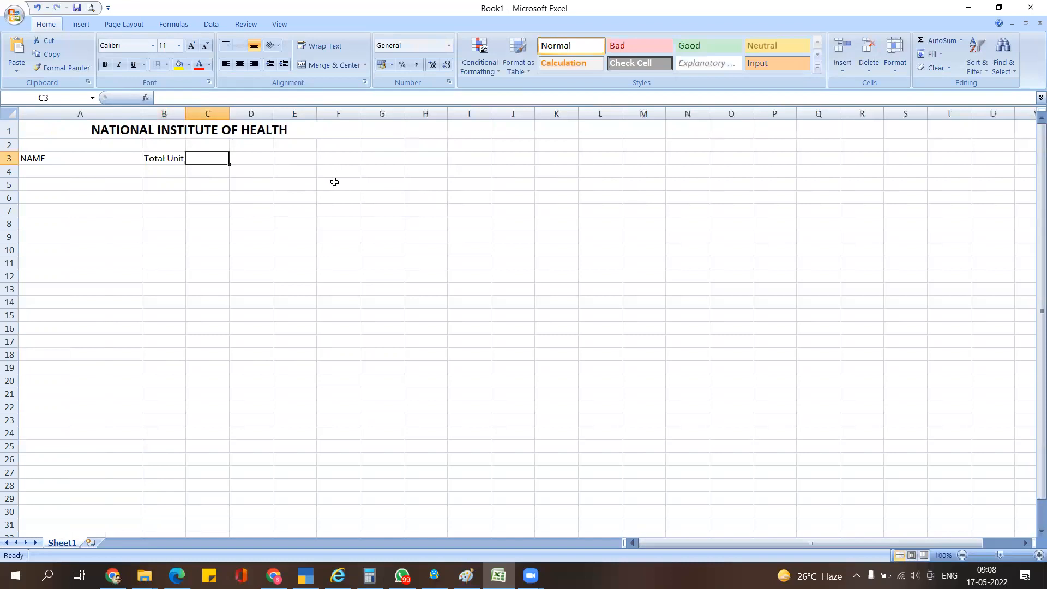
- Retype B3 as TOTAL UNIT, removing a stray 6, and widen column B
left_click(154, 158)
type("T6OTAL")
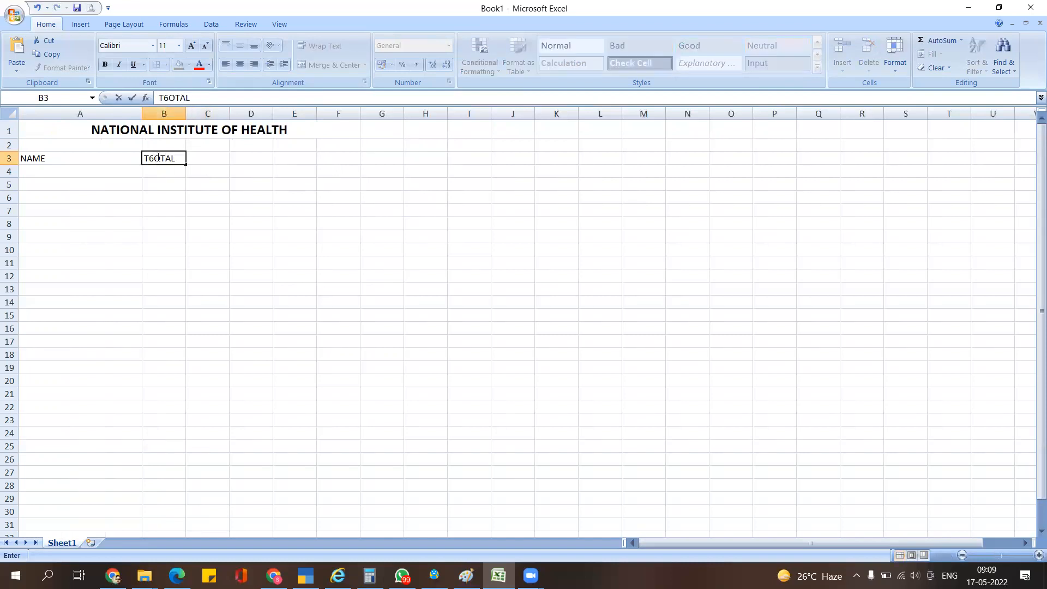
left_click(157, 158)
key("BackSpace")
type("UNIT")
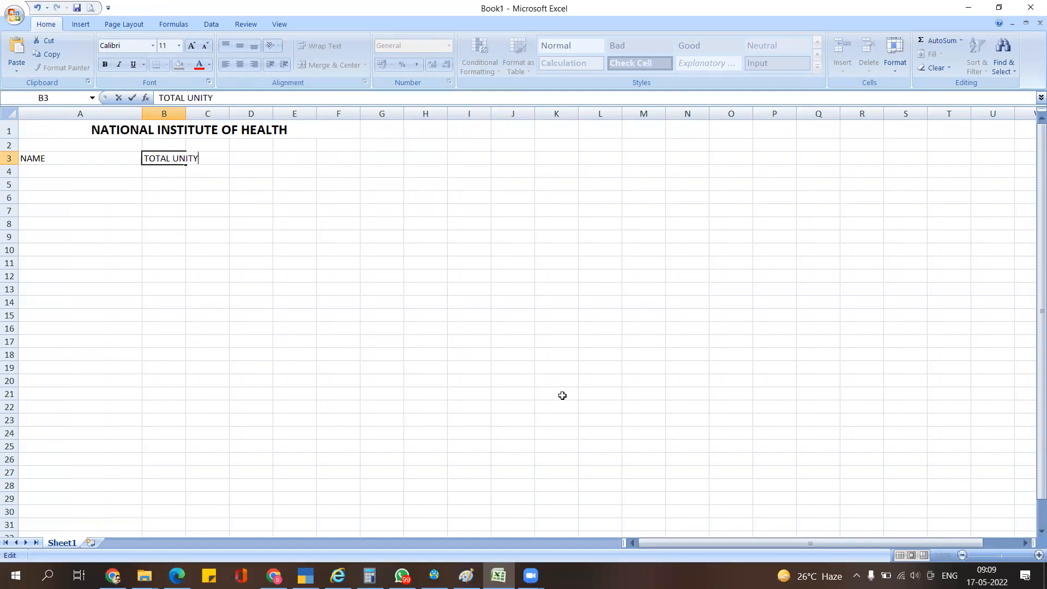
key("Return")
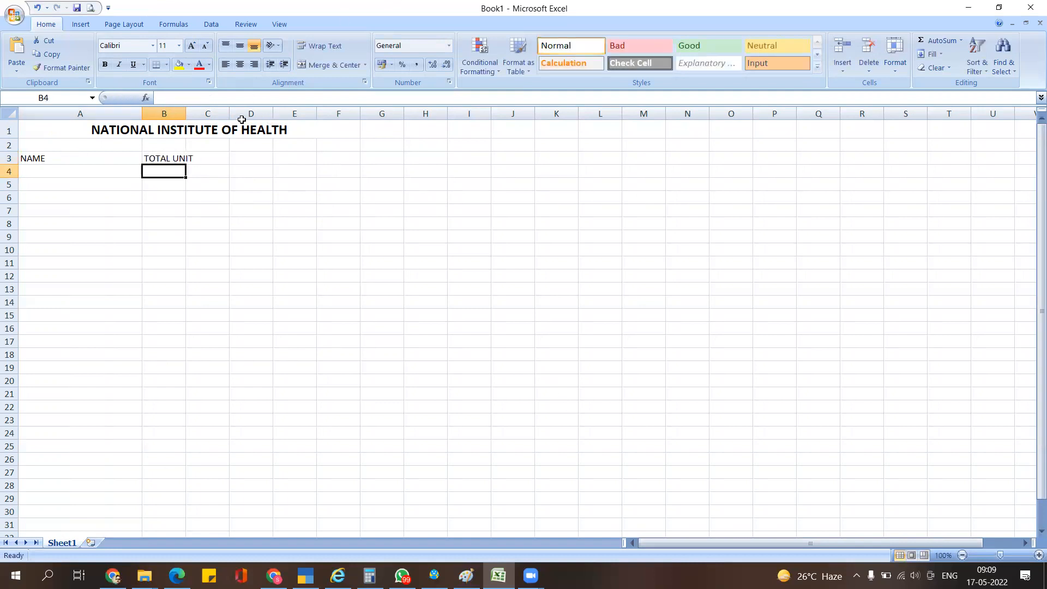
left_click_drag(191, 110, 200, 111)
- Enter PRICE PER UNIT in C3 and auto-fit column C to it
left_click(218, 155)
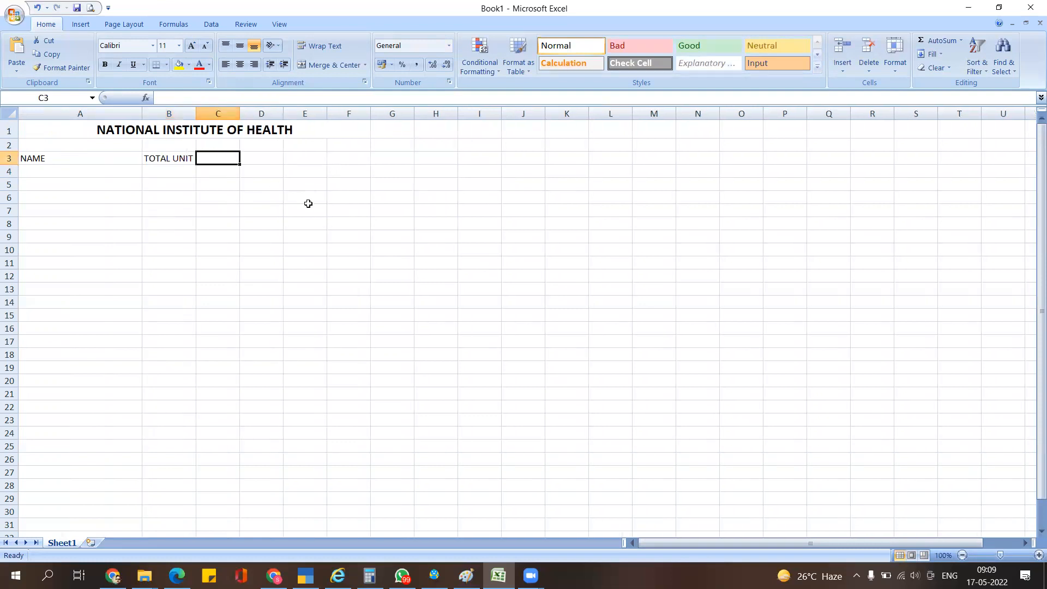
key("alt+Tab")
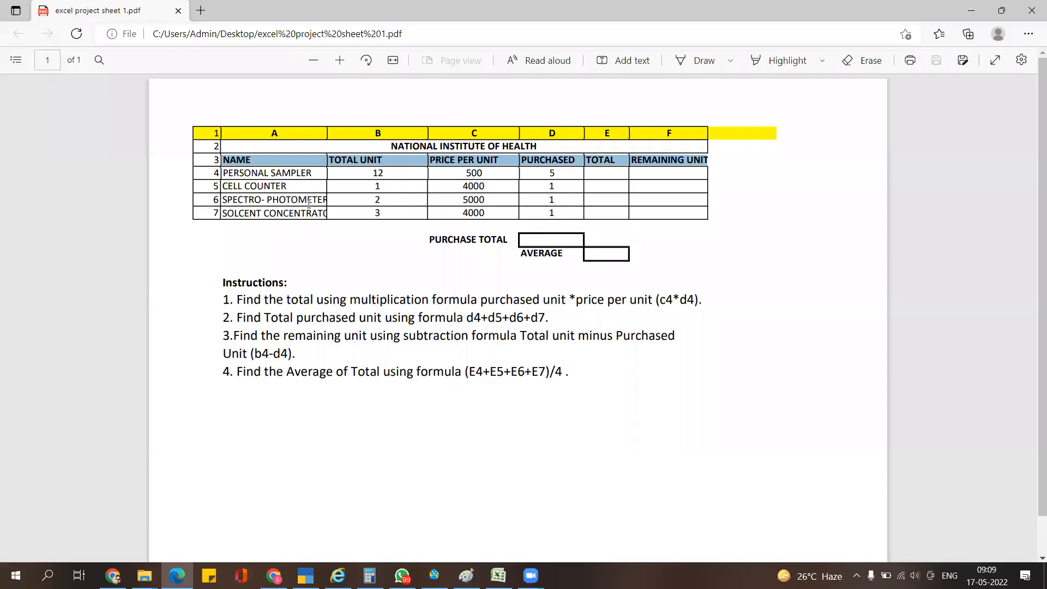
key("alt+Tab")
type("PRICE ")
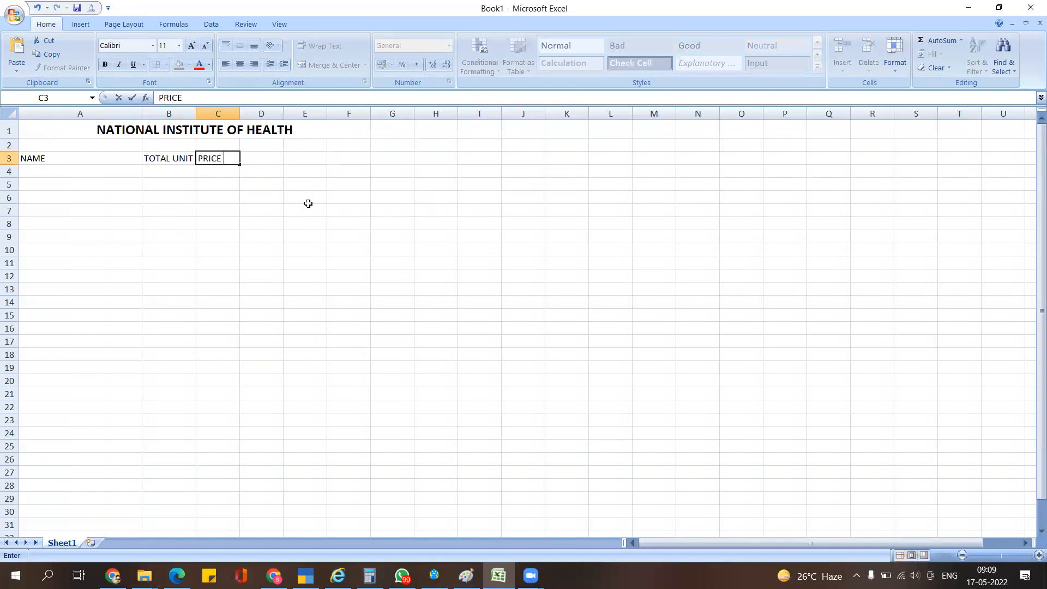
type("PER UNIT")
key("Return")
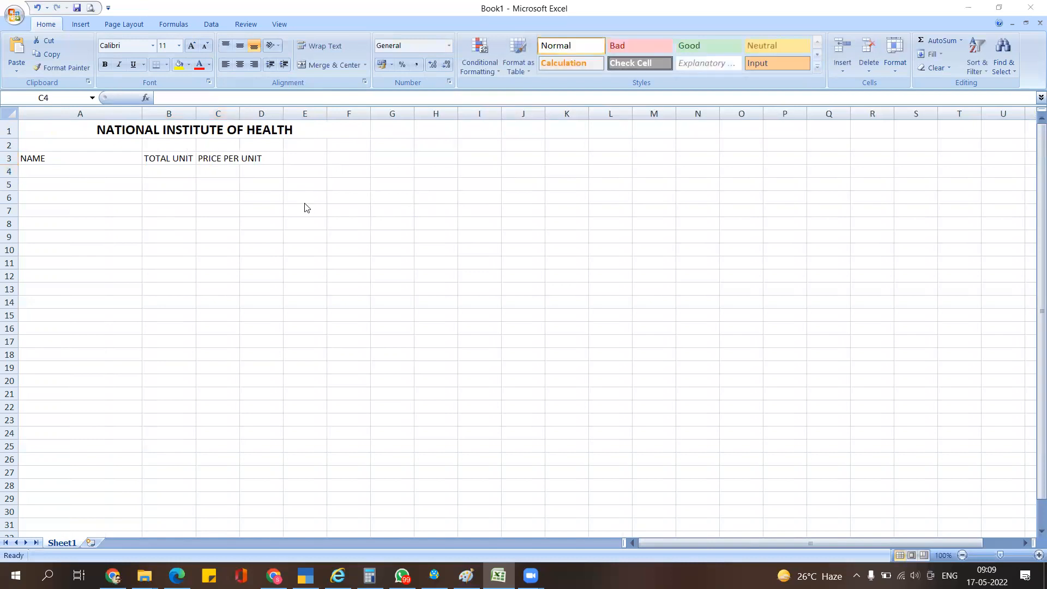
key("alt+Tab")
key("alt+Tab")
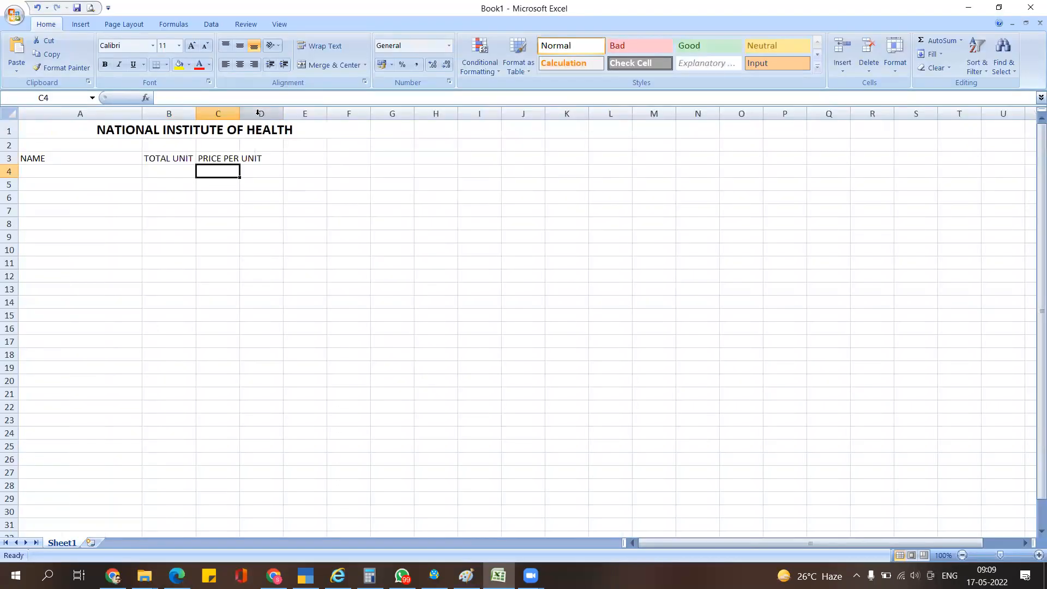
left_click(279, 159)
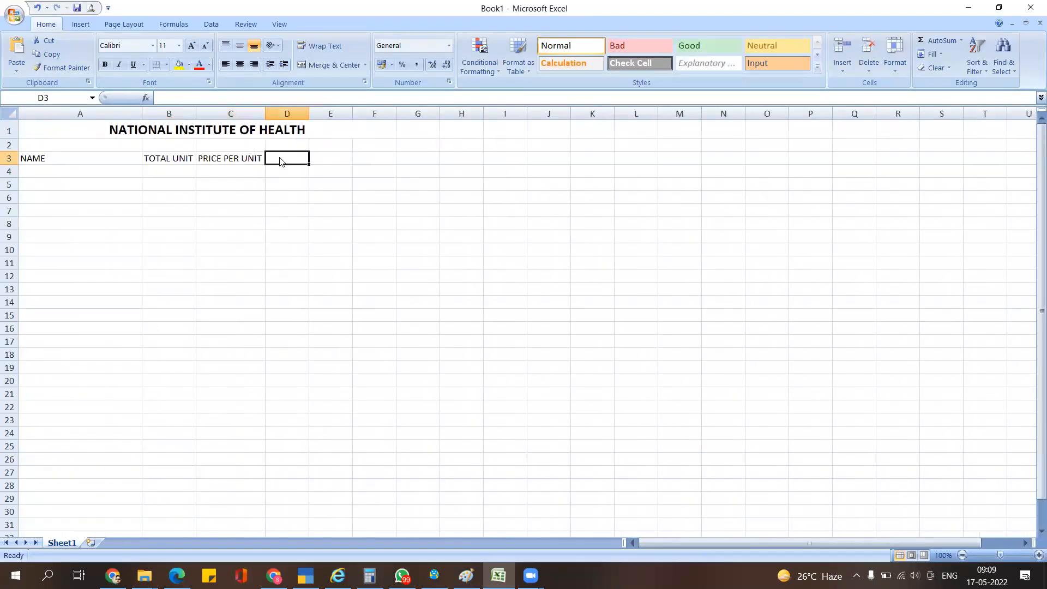
key("alt+Tab")
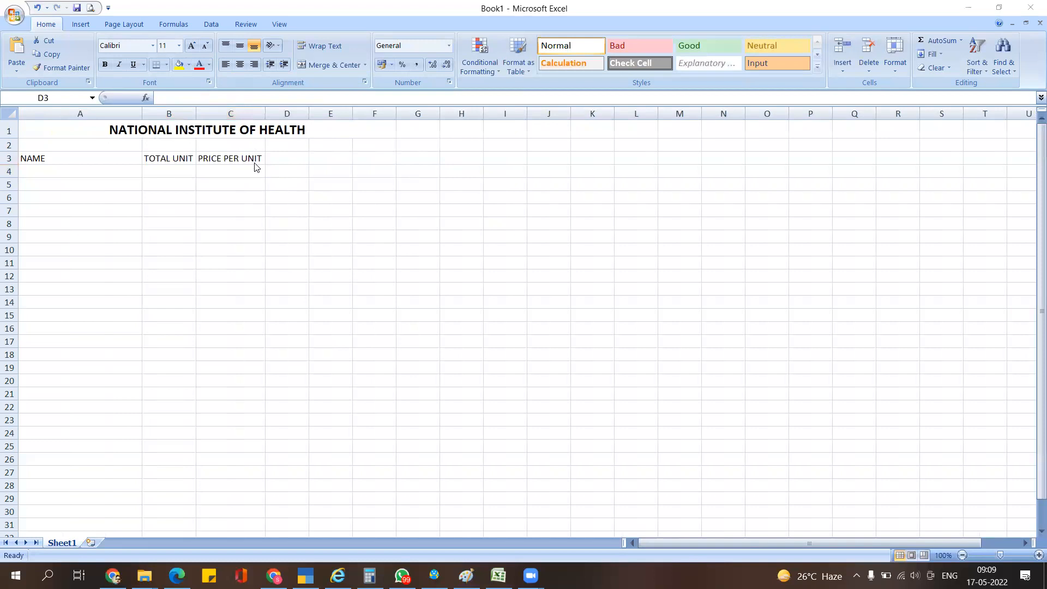
left_click(280, 162)
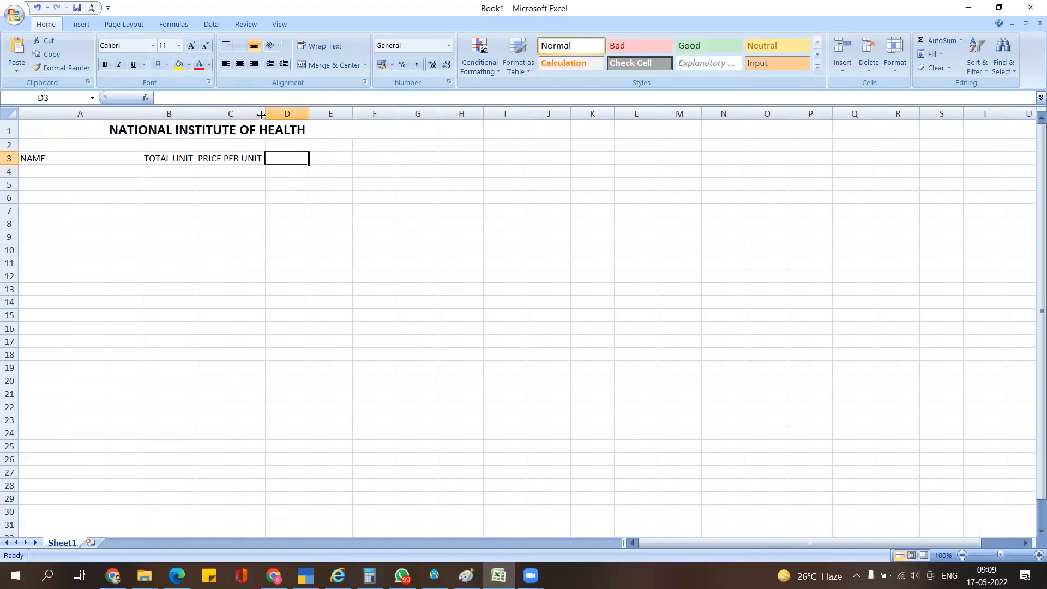
left_click_drag(265, 113, 224, 107)
left_click(255, 181)
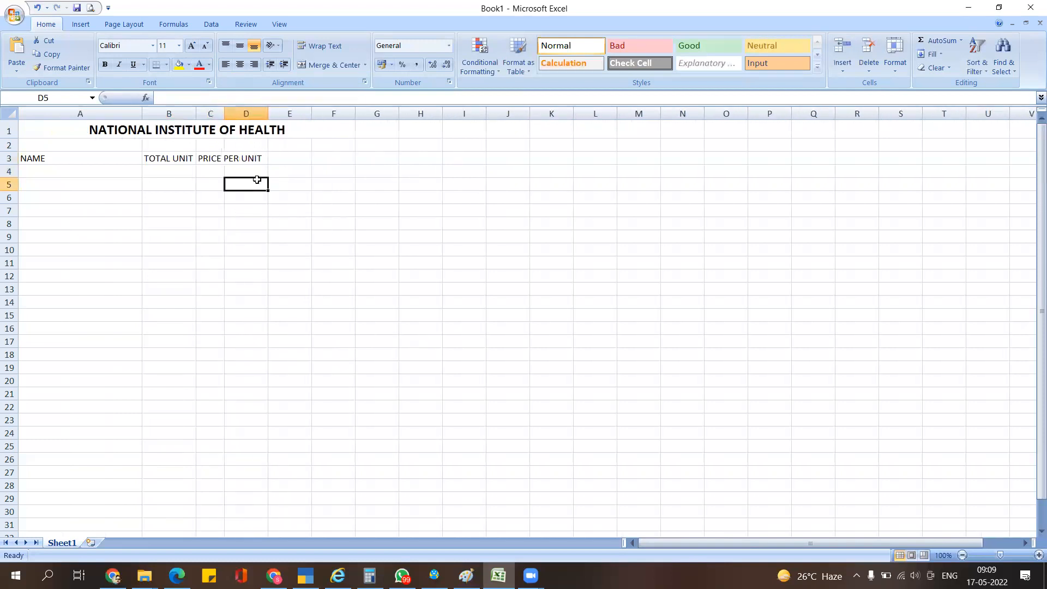
double_click(223, 113)
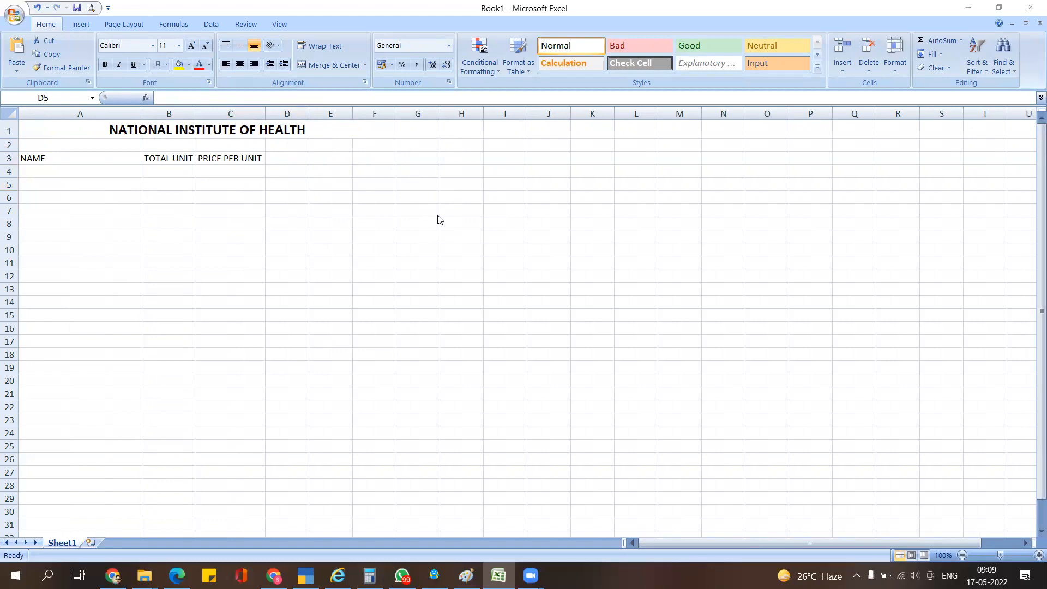
- Enter PURCHASED in D3, correcting PURCHASES, and widen column D
key("alt+Tab")
key("alt+Tab")
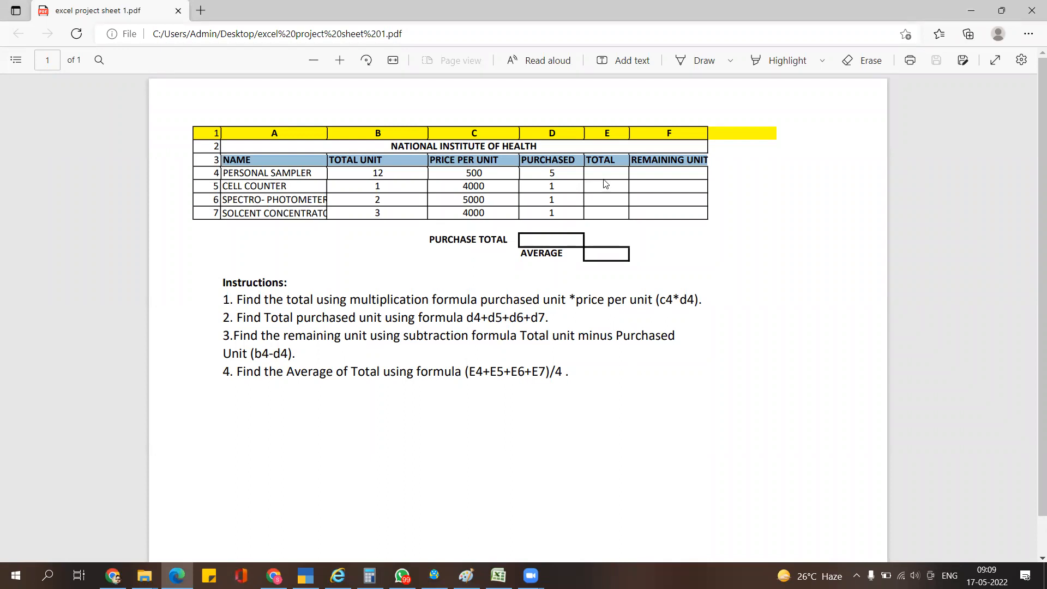
key("alt+Tab")
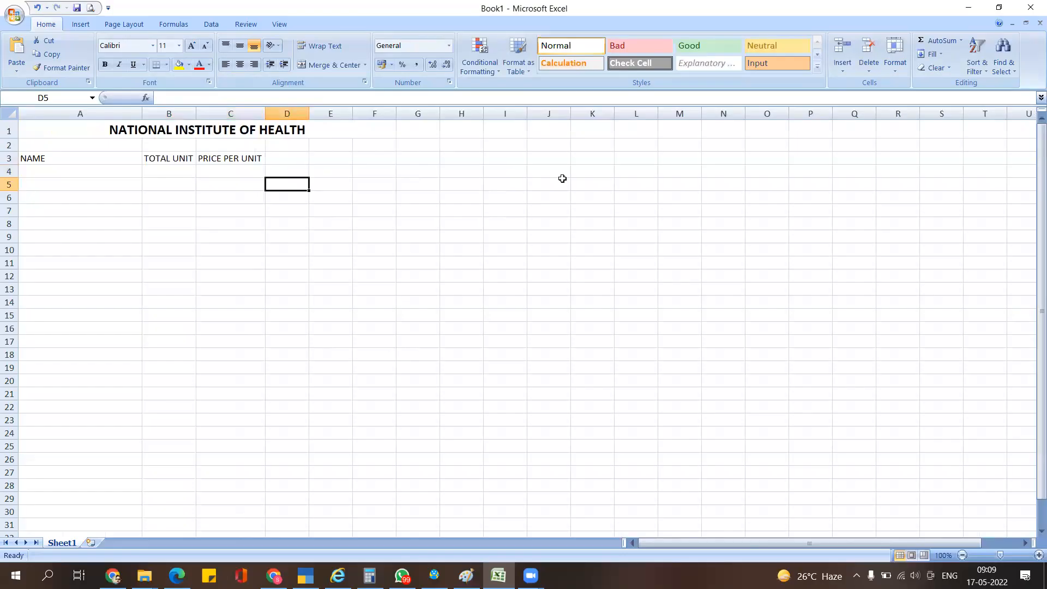
key("Up")
key("Up")
type("P")
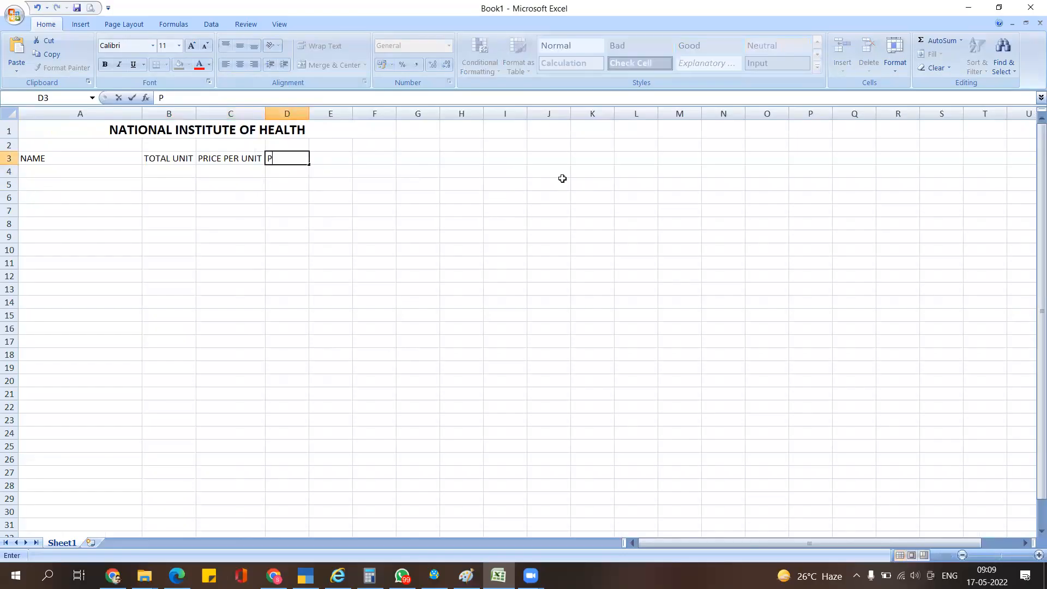
type("URCHASES")
key("BackSpace")
type("D")
left_click_drag(417, 302, 418, 289)
left_click(336, 160)
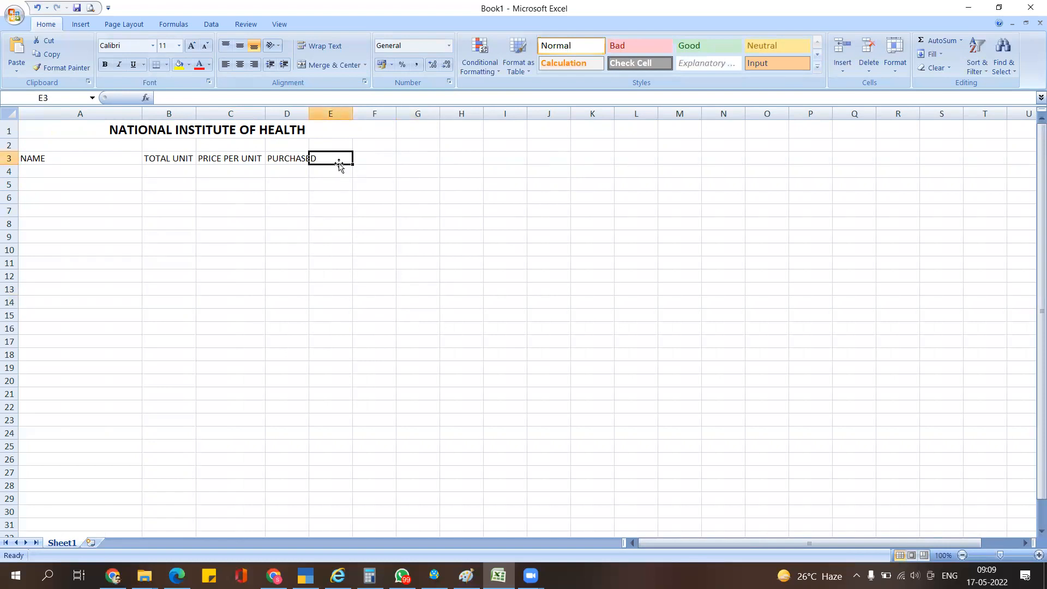
left_click_drag(305, 115, 316, 114)
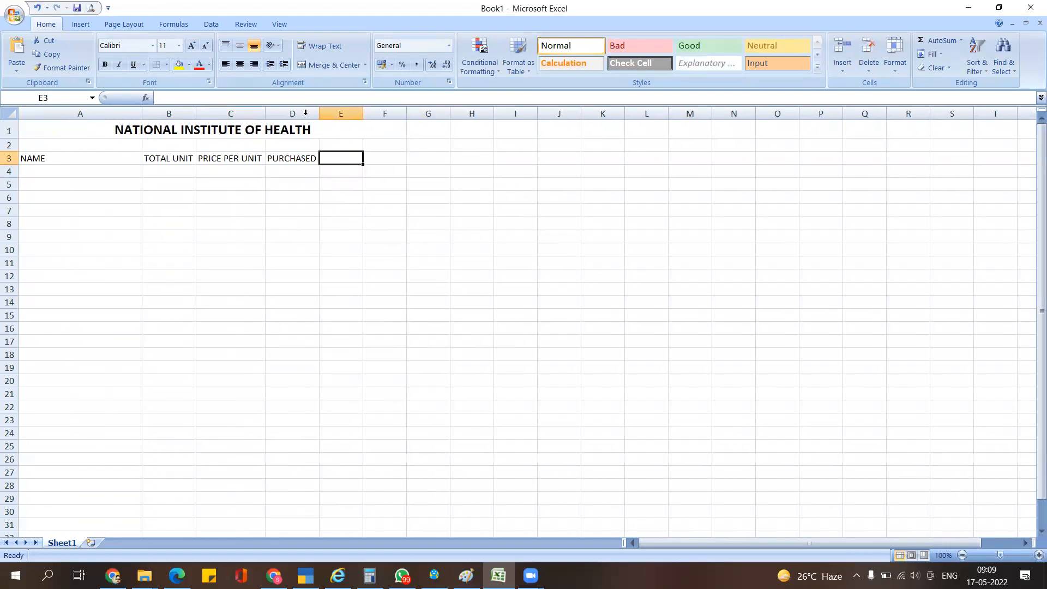
- Enter TOTAL in E3 and REMAINING UNIT in F3
type("TOTAL")
key("Tab")
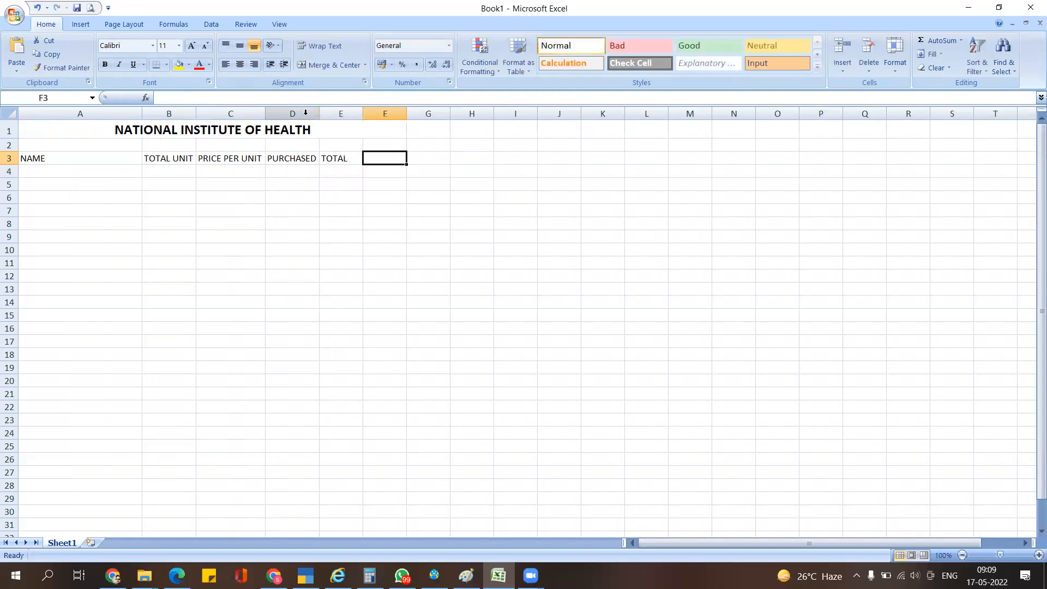
type("REMAINING")
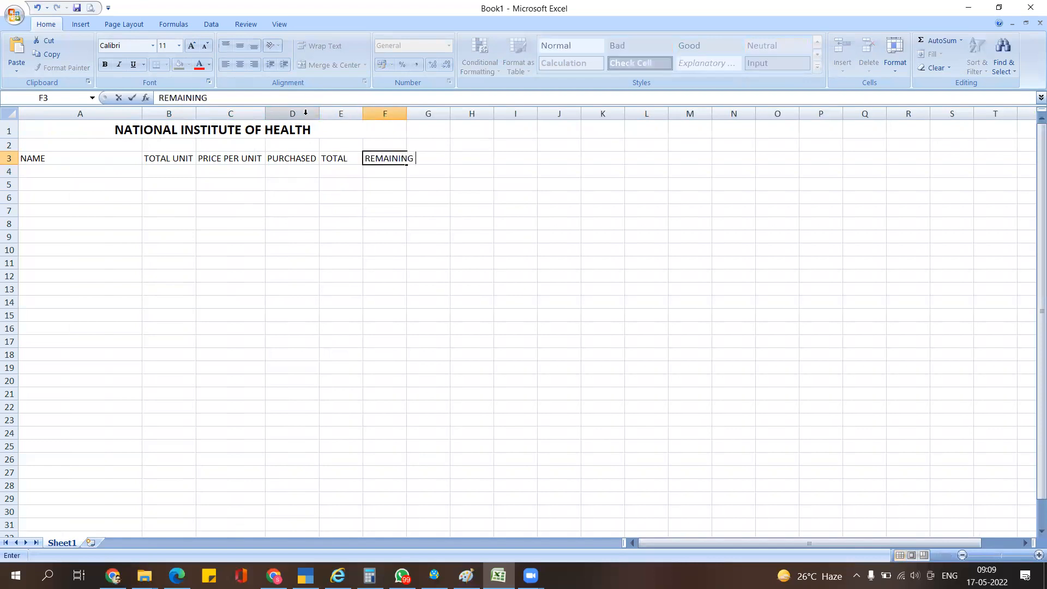
type(" UNIT")
key("Return")
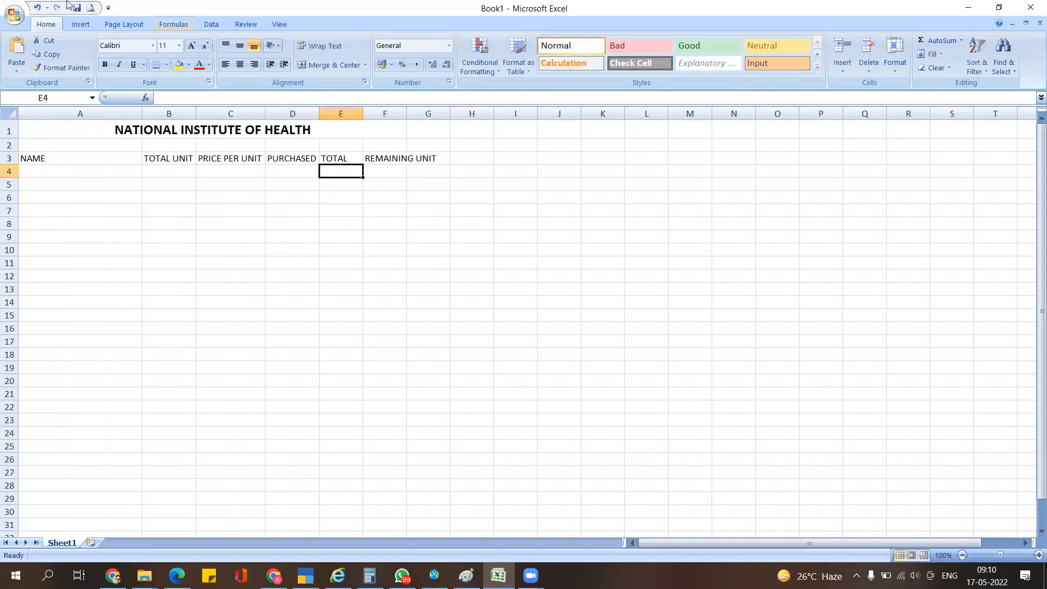
- Widen column F to fit REMAINING UNIT and bold the A3:F3 header row
left_click_drag(407, 113, 439, 113)
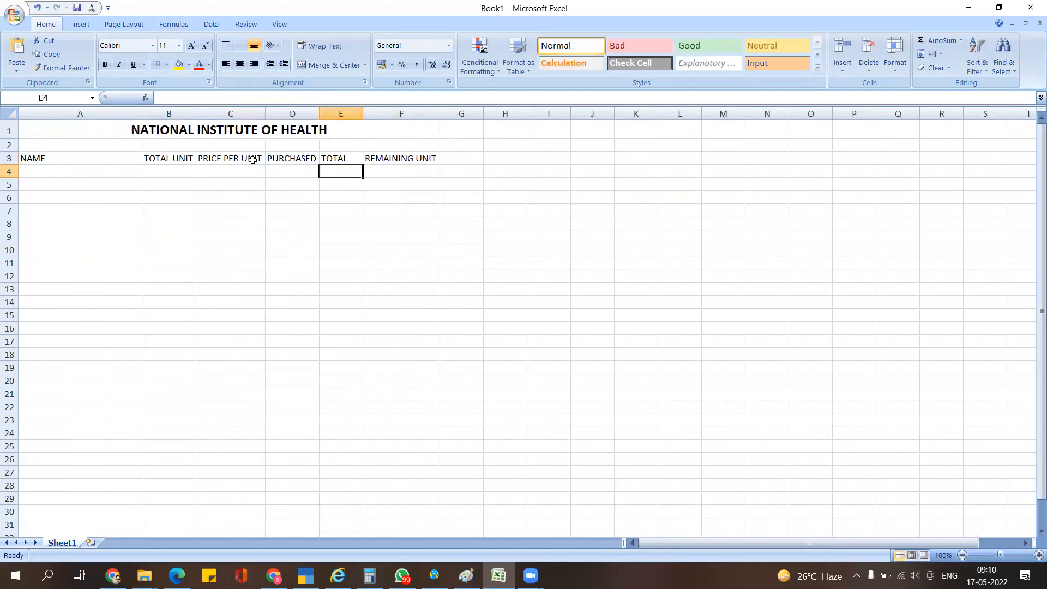
left_click_drag(55, 161, 401, 159)
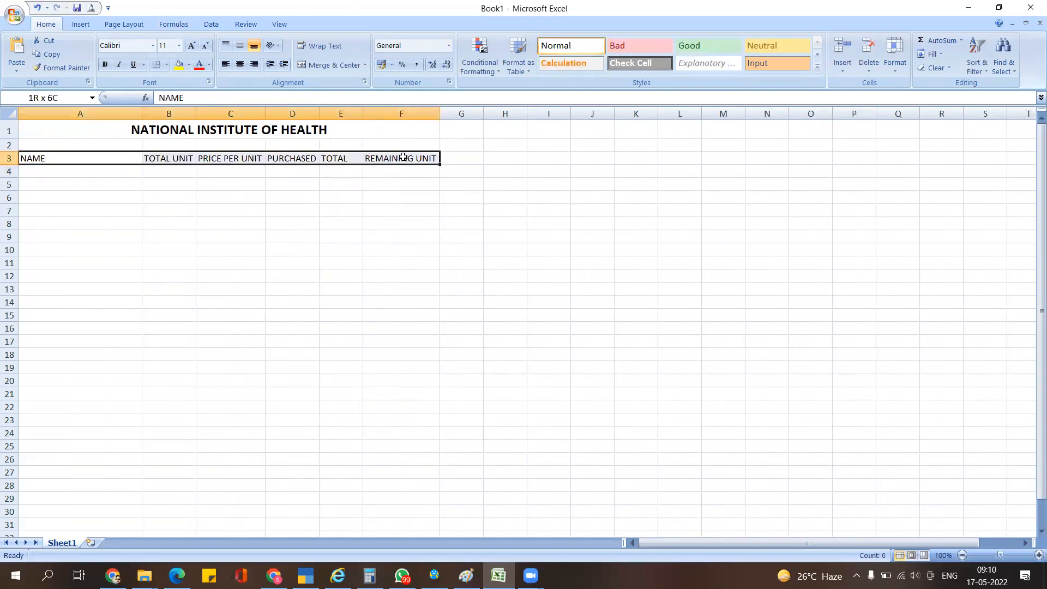
left_click(105, 64)
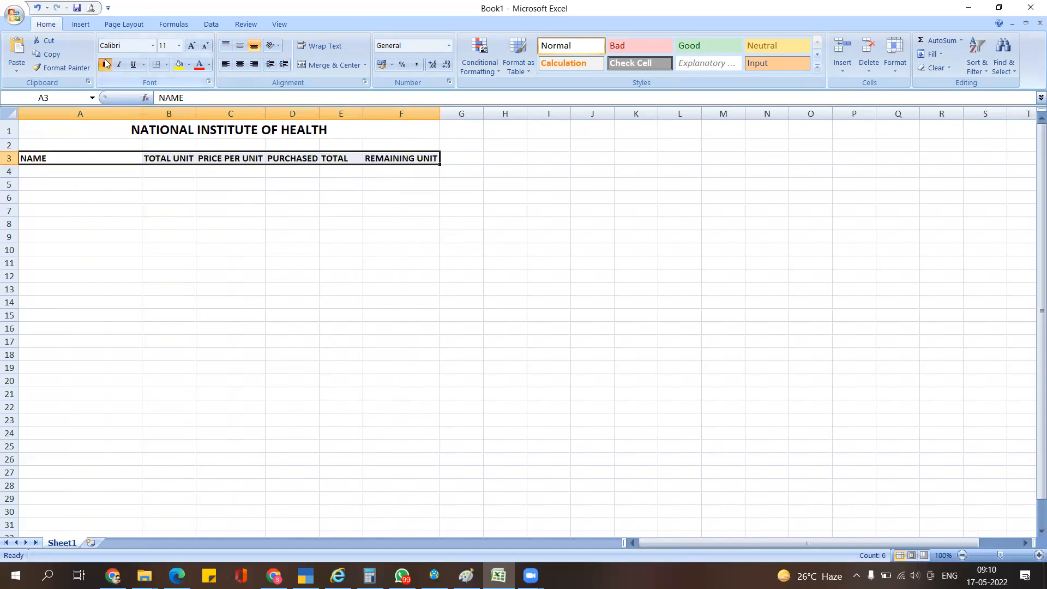
left_click(221, 211)
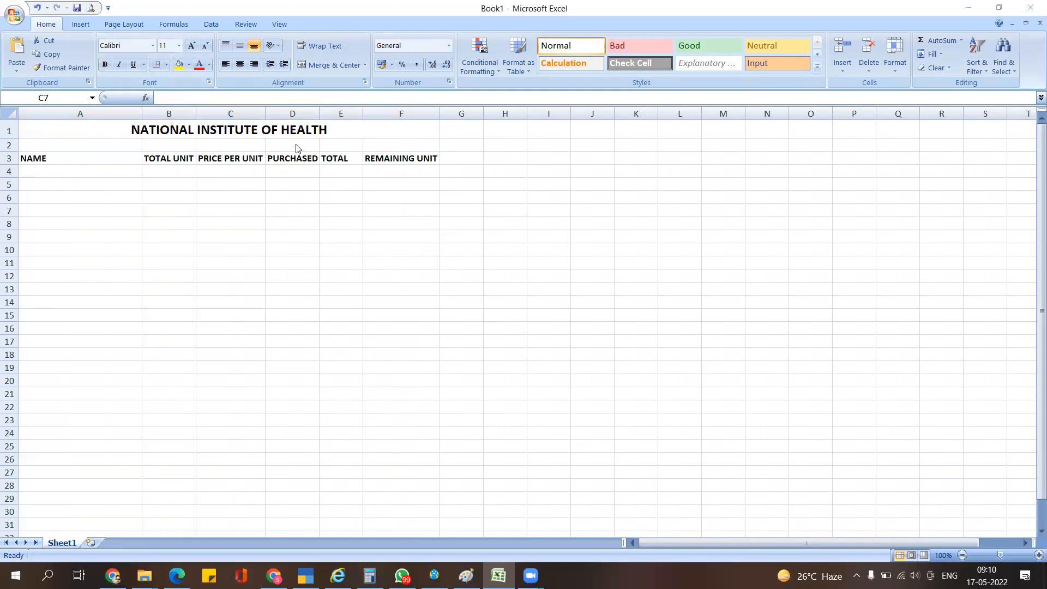
- Compare the table size with the PDF, selecting cells A4, A6 and A8
key("alt+Tab")
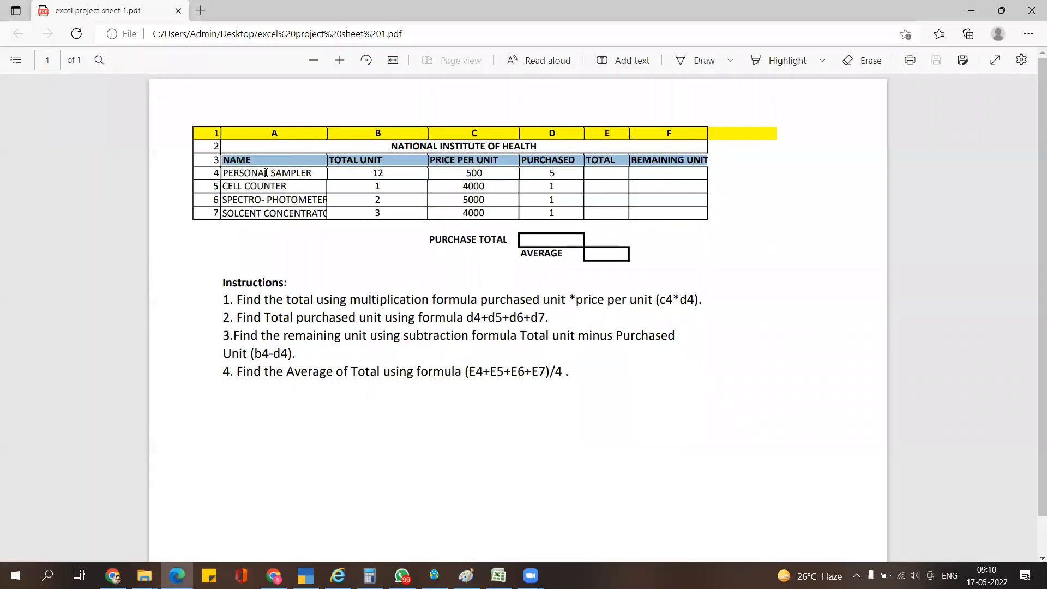
key("alt+Tab")
left_click(227, 250)
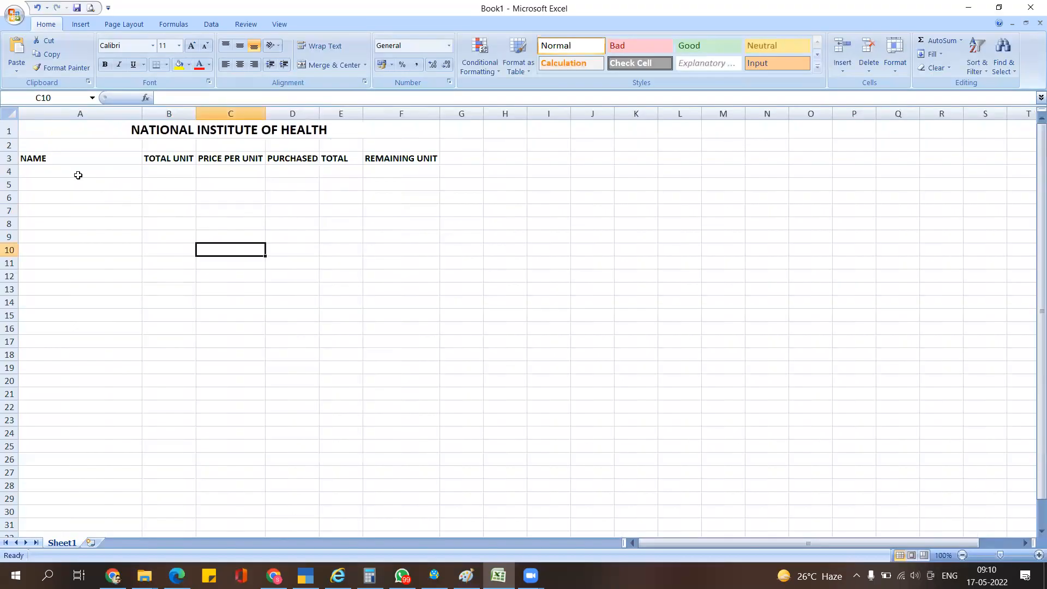
left_click(75, 172)
key("alt+Tab")
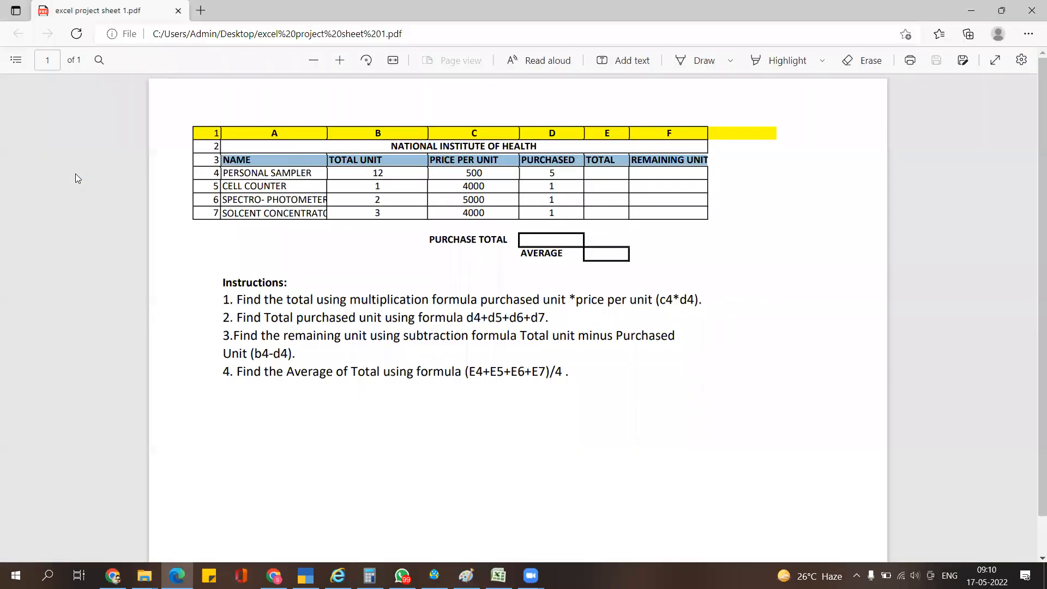
key("alt+Tab")
left_click(90, 196)
left_click(132, 223)
- Apply All Borders to A3:F9, then select A4 for the first name
left_click_drag(48, 159, 418, 241)
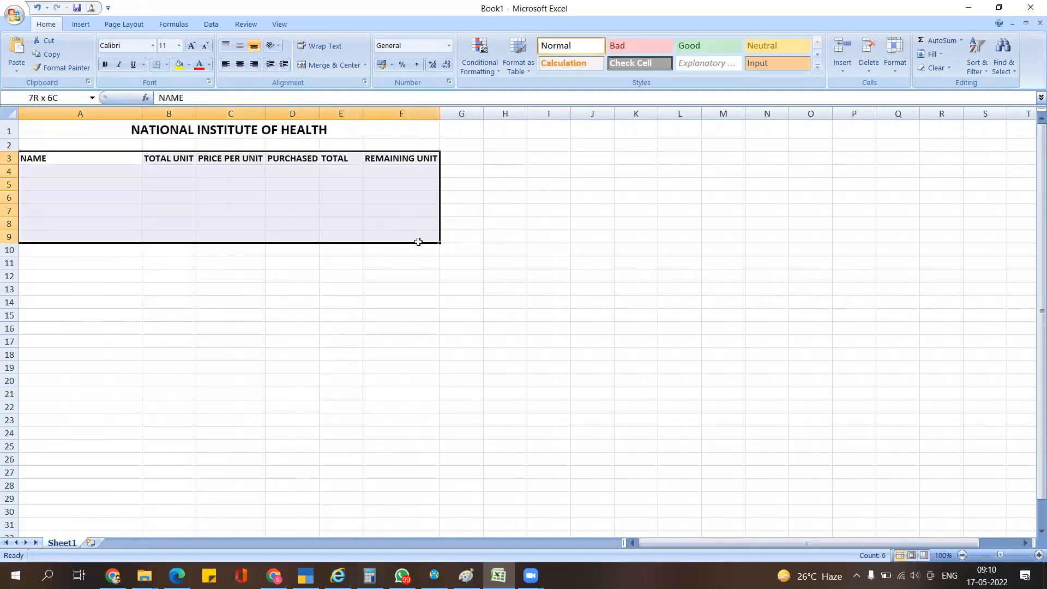
key("alt+Tab")
key("alt+Tab")
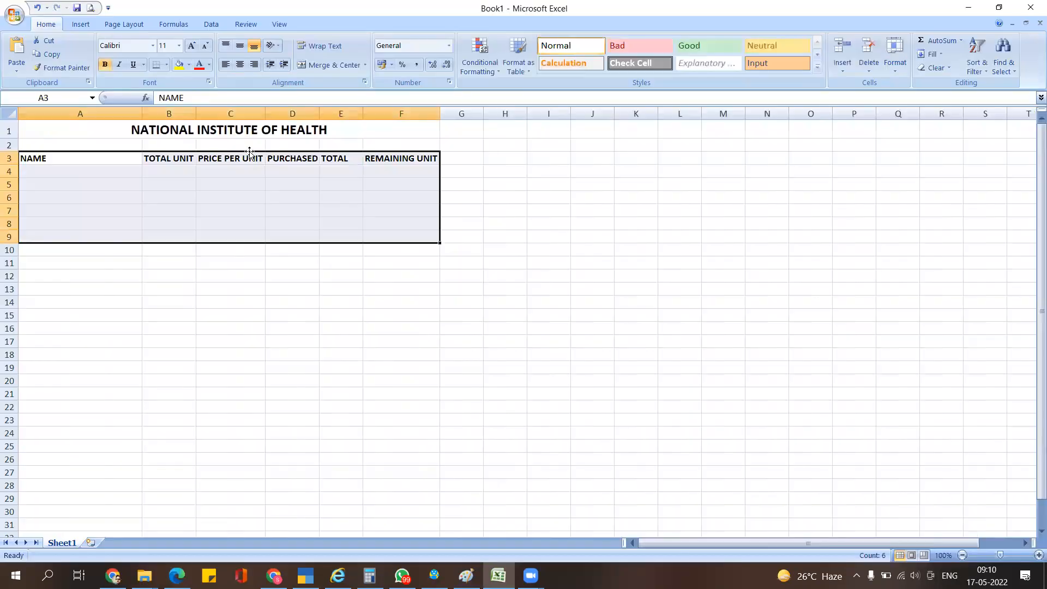
left_click(166, 64)
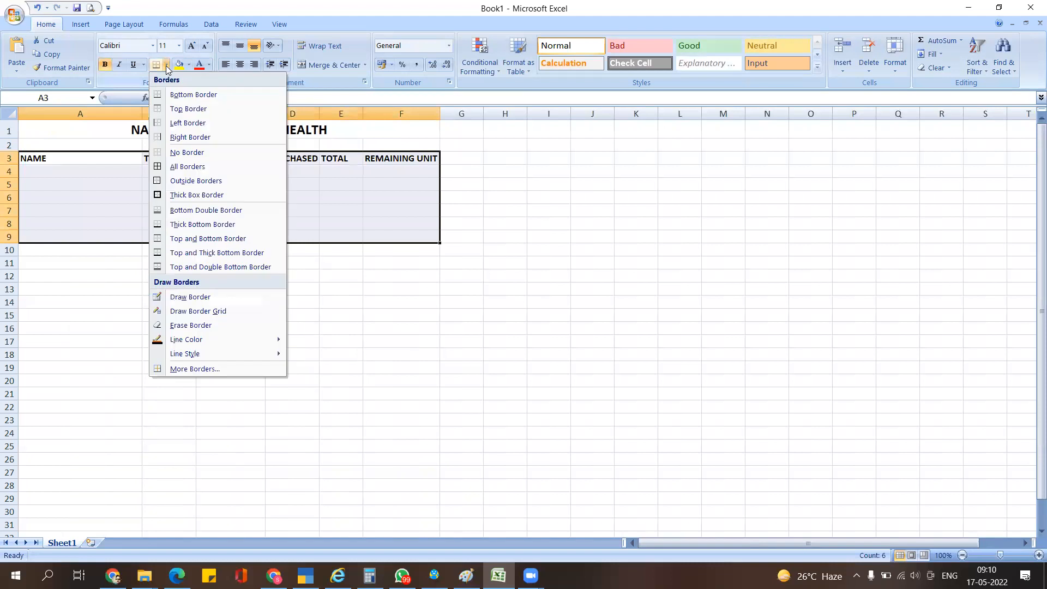
left_click(188, 166)
left_click(232, 219)
left_click(86, 174)
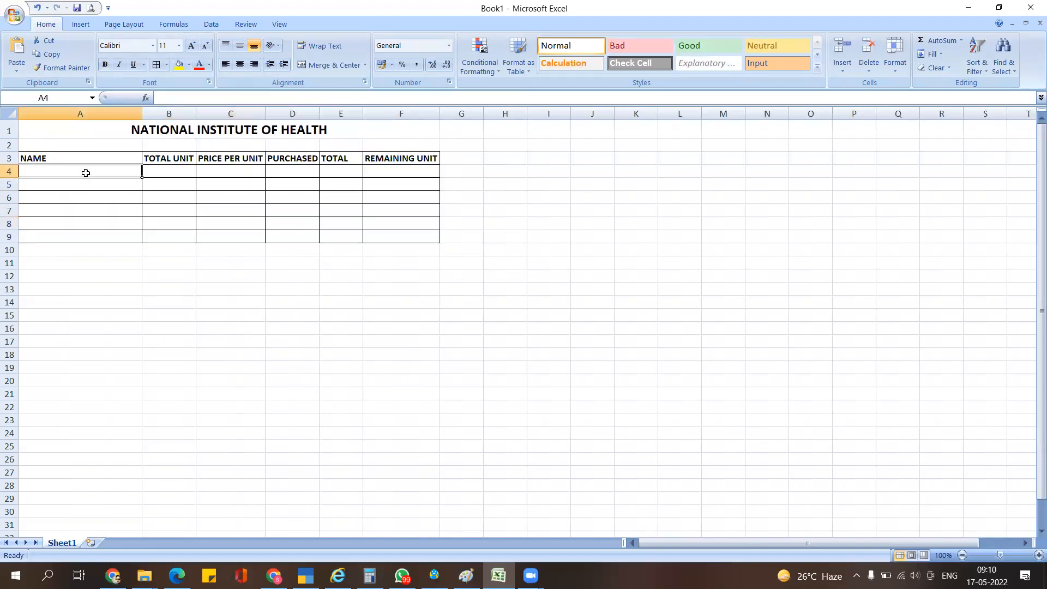
- Copy PERSONAL SAMPLER from the PDF table and paste it into A4
key("alt+Tab")
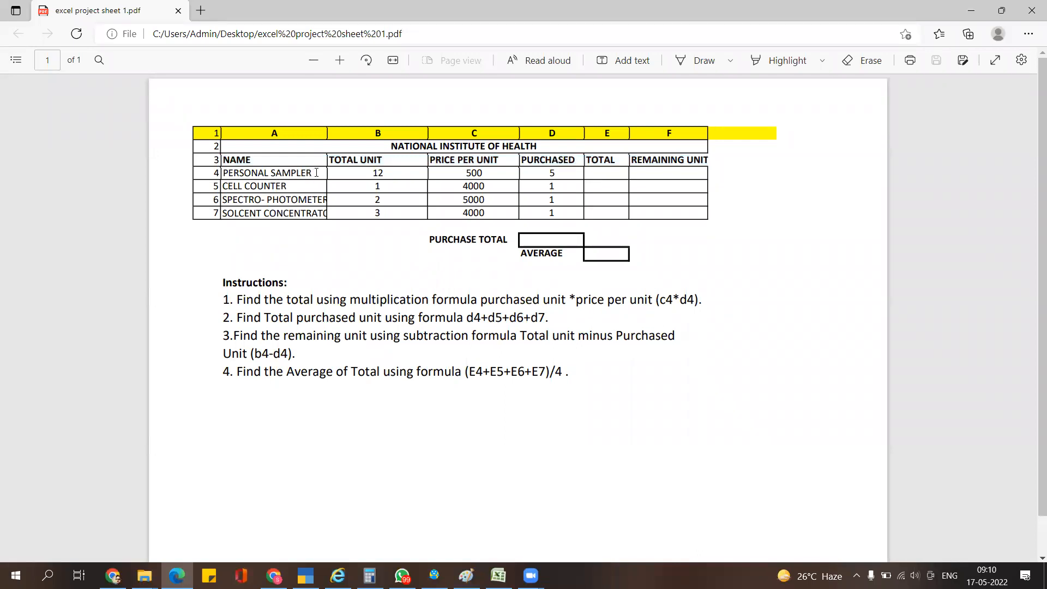
key("alt+Tab")
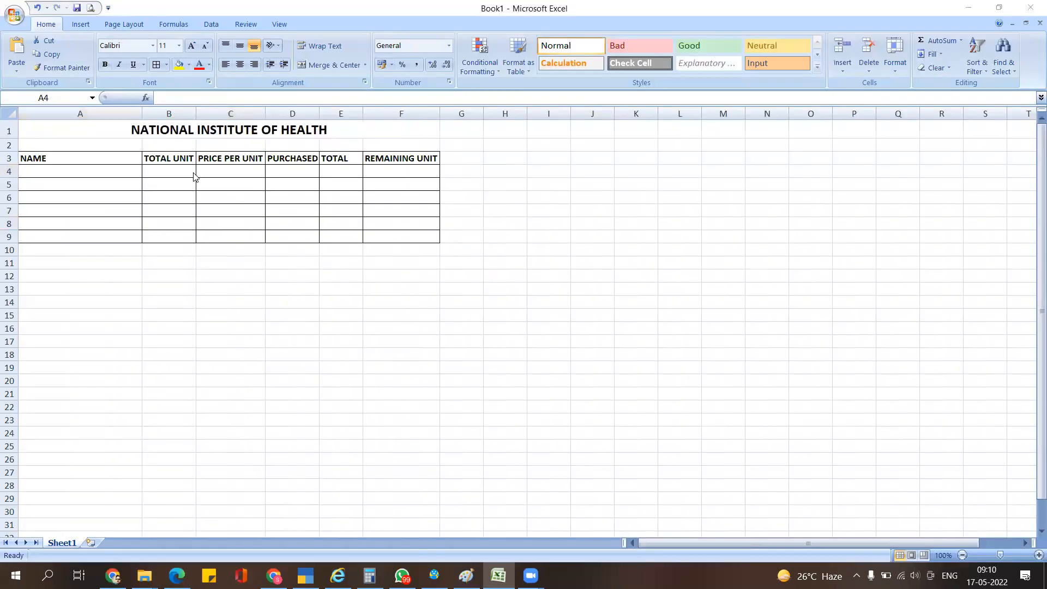
key("alt+Tab")
left_click_drag(314, 173, 223, 170)
key("ctrl+c")
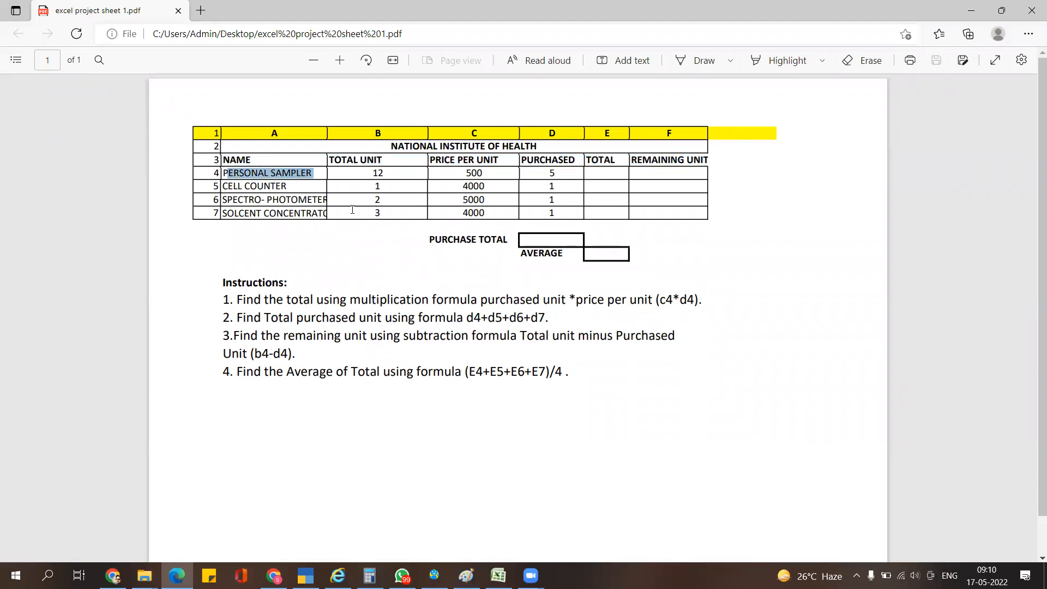
key("alt+Tab")
key("ctrl+v")
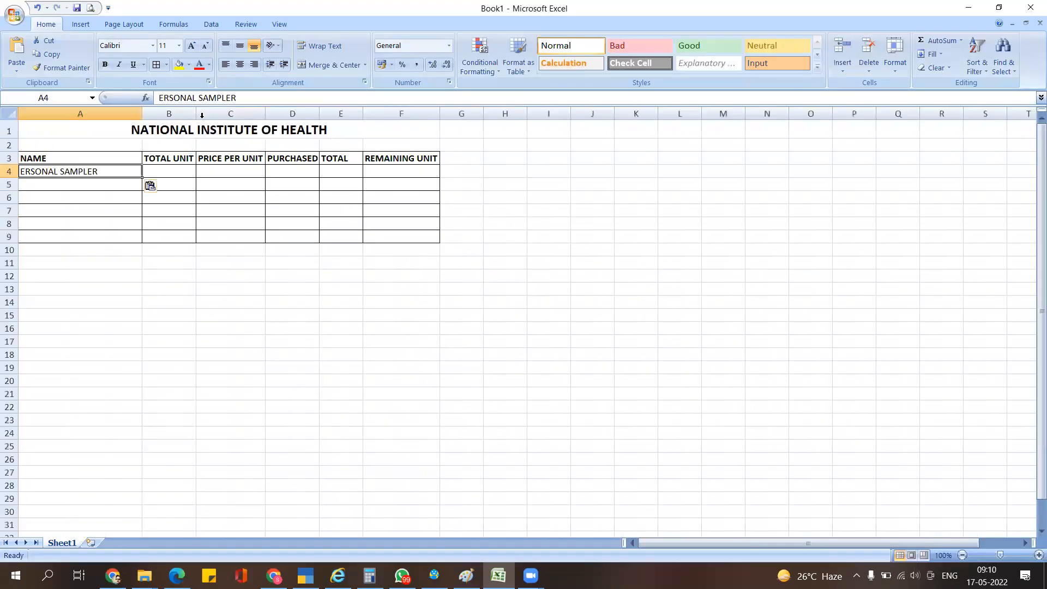
- Correct A4's first letter so it reads PERSONAL SAMPLER with a capital P
left_click(175, 100)
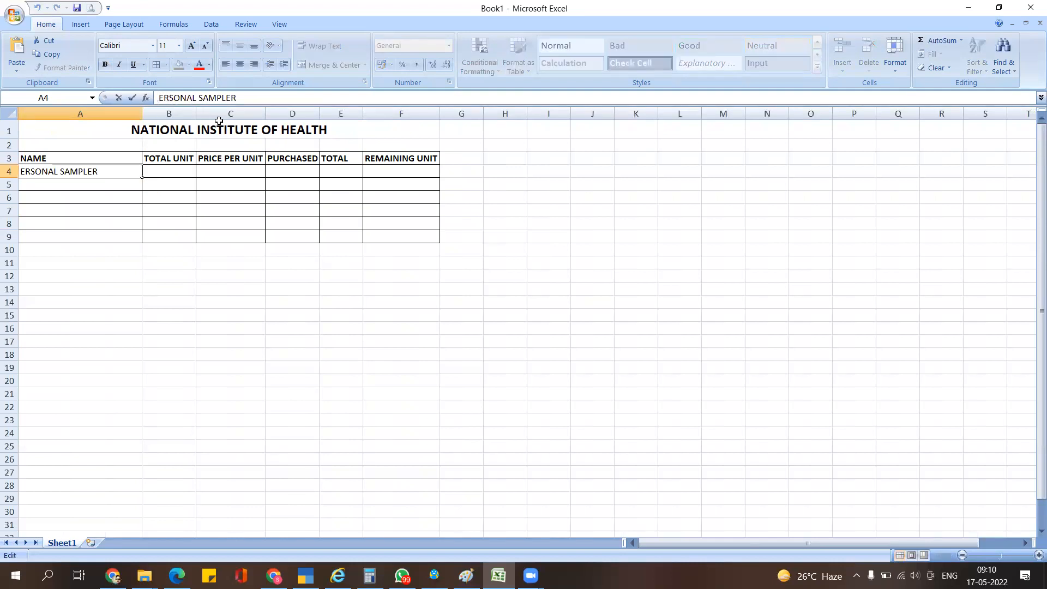
type("p")
key("Return")
key("Up")
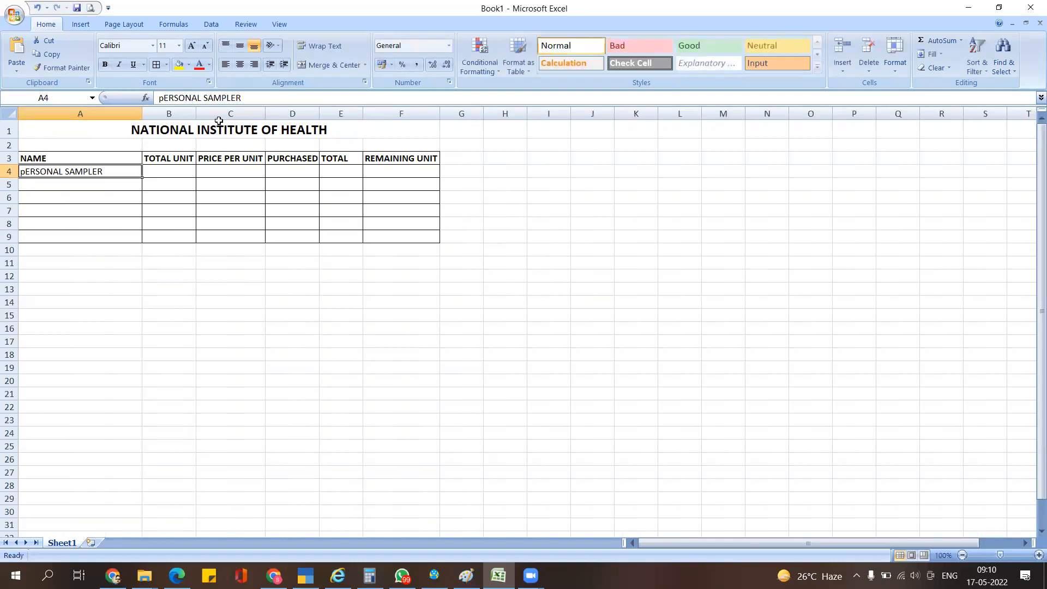
key("F2")
key("Home")
key("Delete")
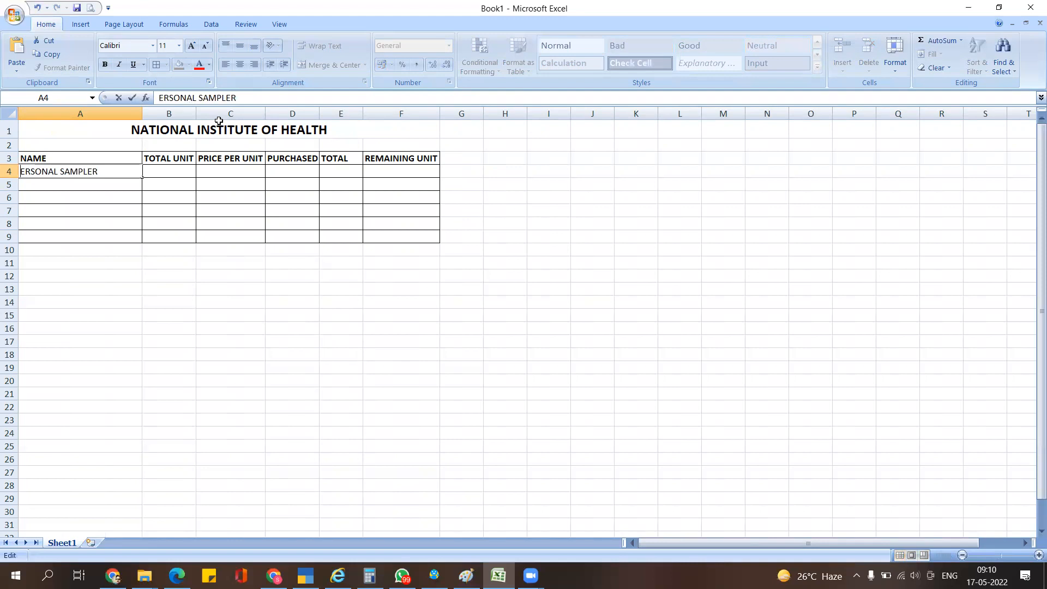
type("p")
key("Return")
key("Up")
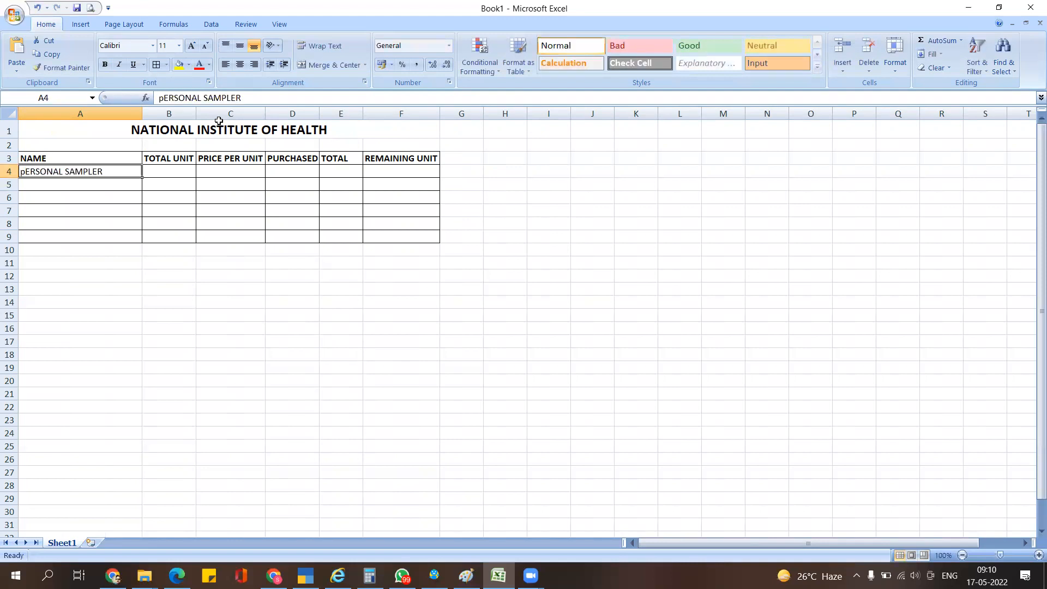
key("F2")
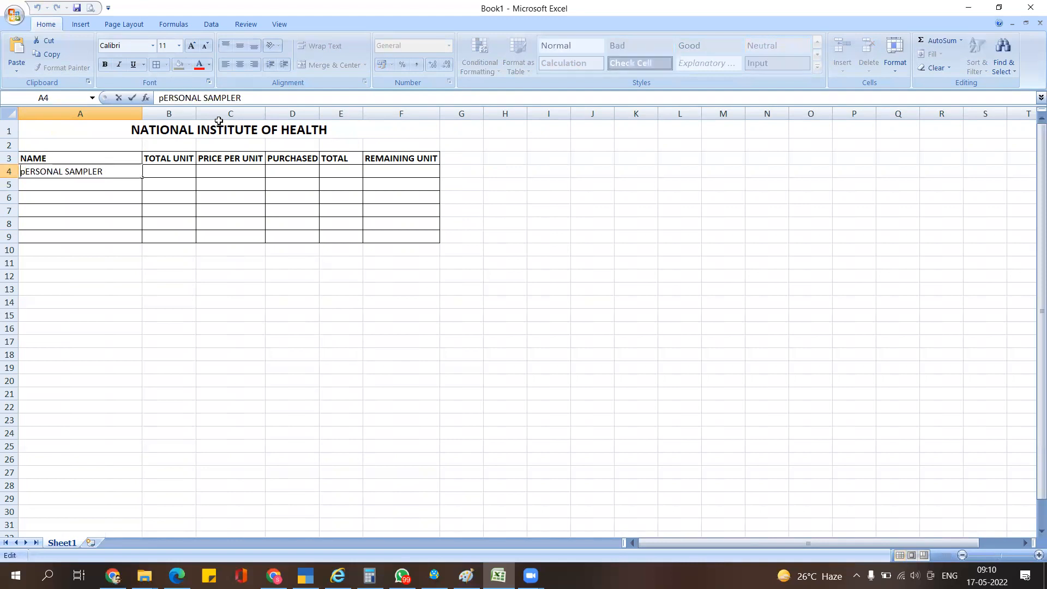
key("BackSpace")
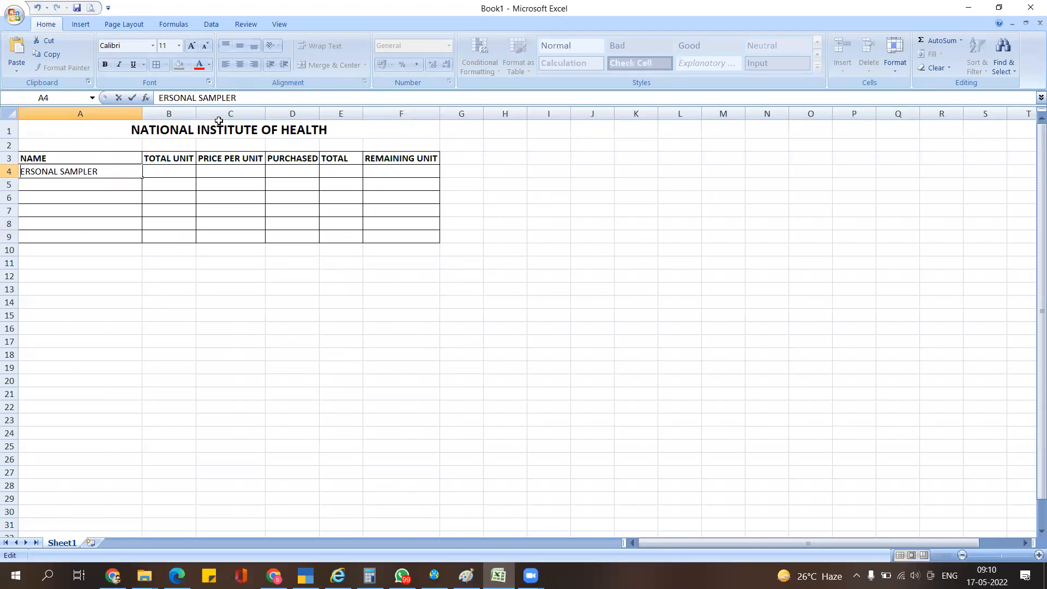
type("P")
key("Return")
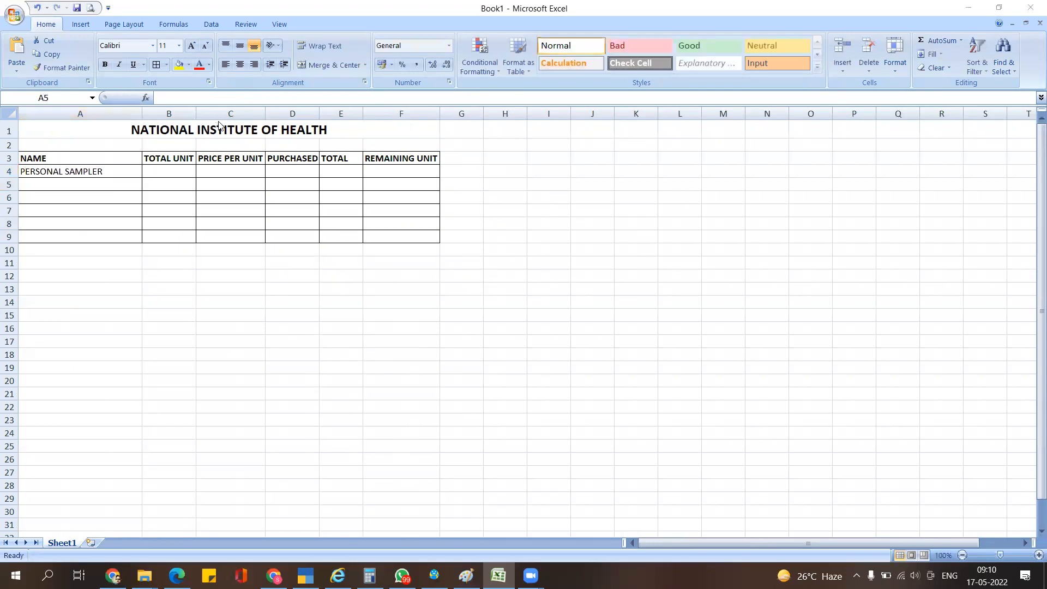
- Copy CELL COUNTER from the PDF into A5
key("alt+Tab")
left_click(245, 197)
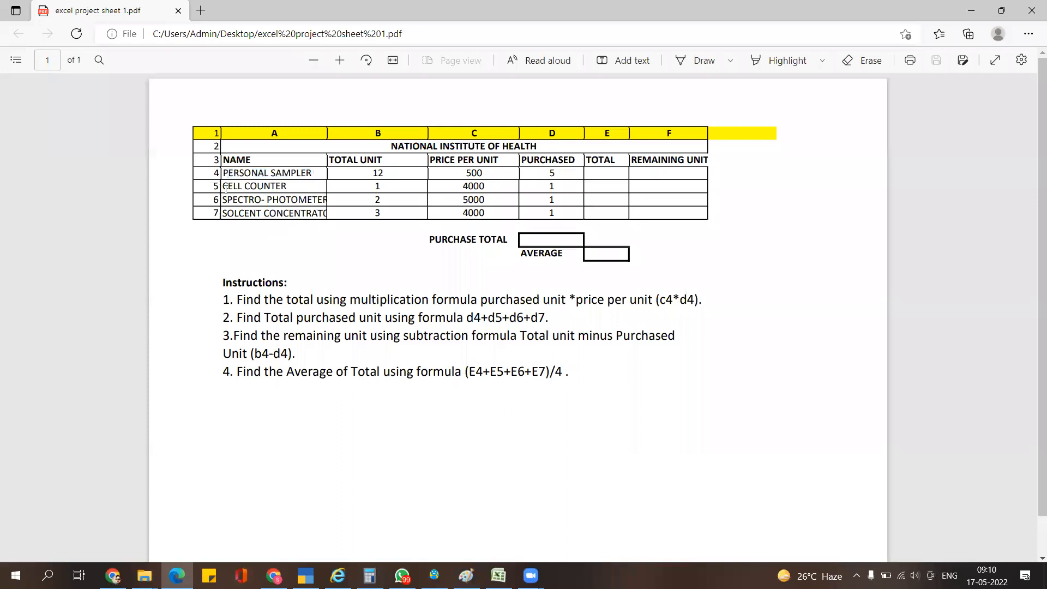
left_click_drag(222, 188, 290, 188)
key("ctrl+c")
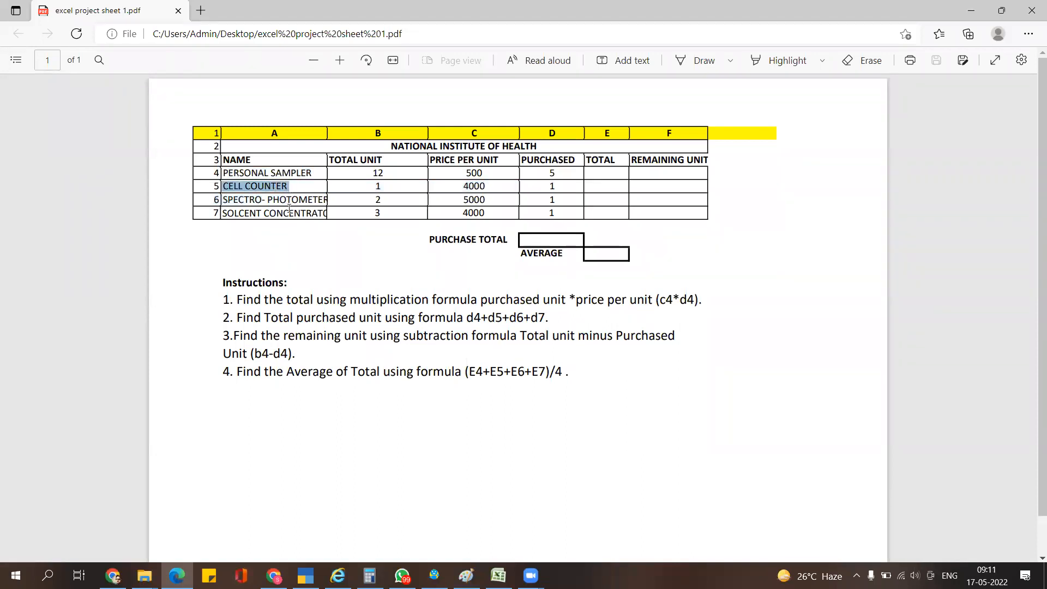
key("alt+Tab")
key("ctrl+v")
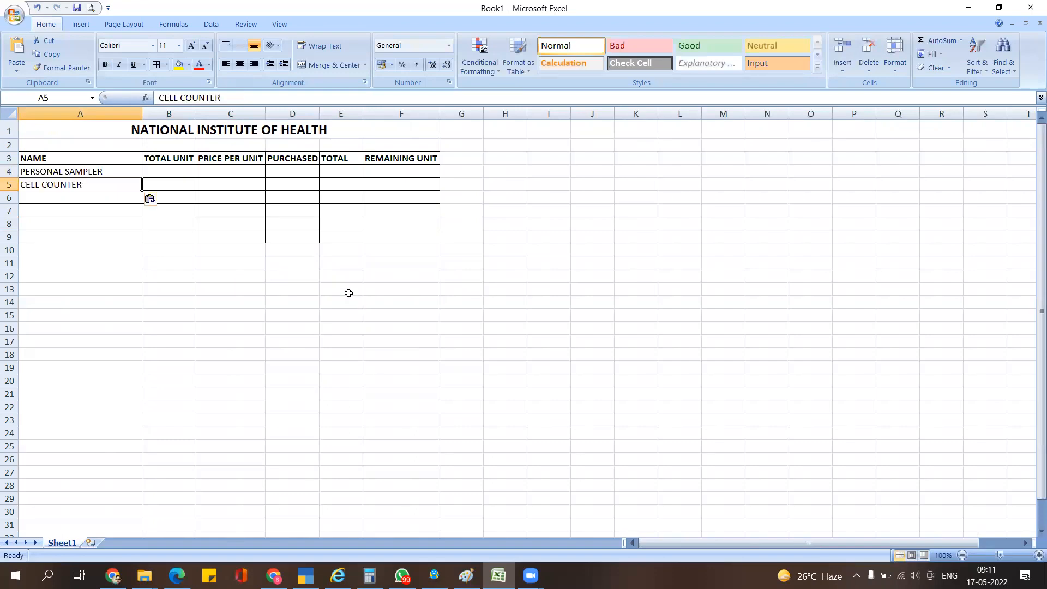
- Copy the row-6 name SPECTRO- PHOTOMETE from the PDF into A6
left_click(77, 202)
key("alt+Tab")
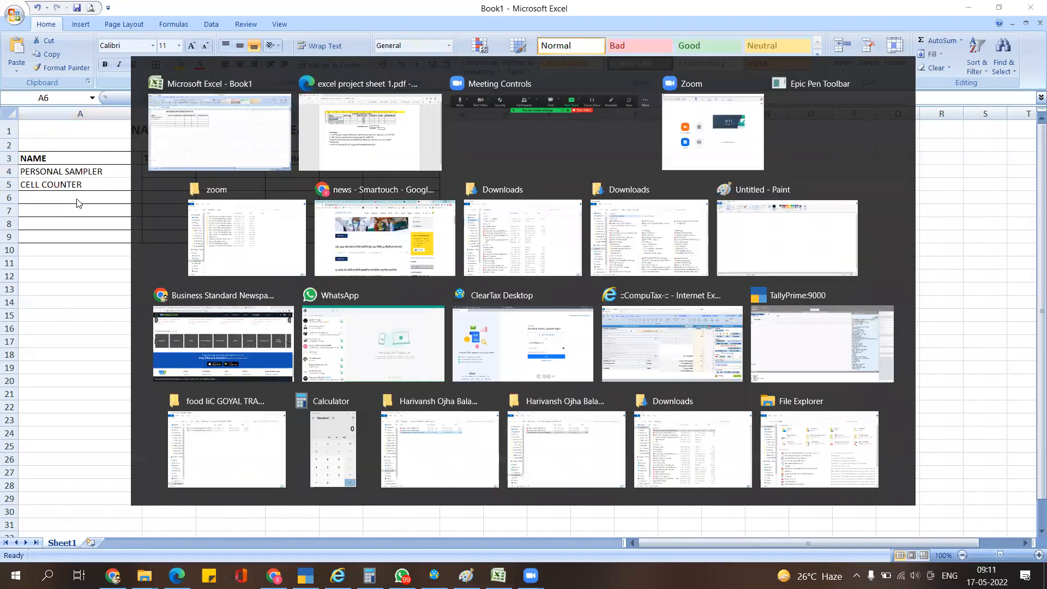
left_click(247, 233)
left_click_drag(223, 200, 324, 200)
key("ctrl+c")
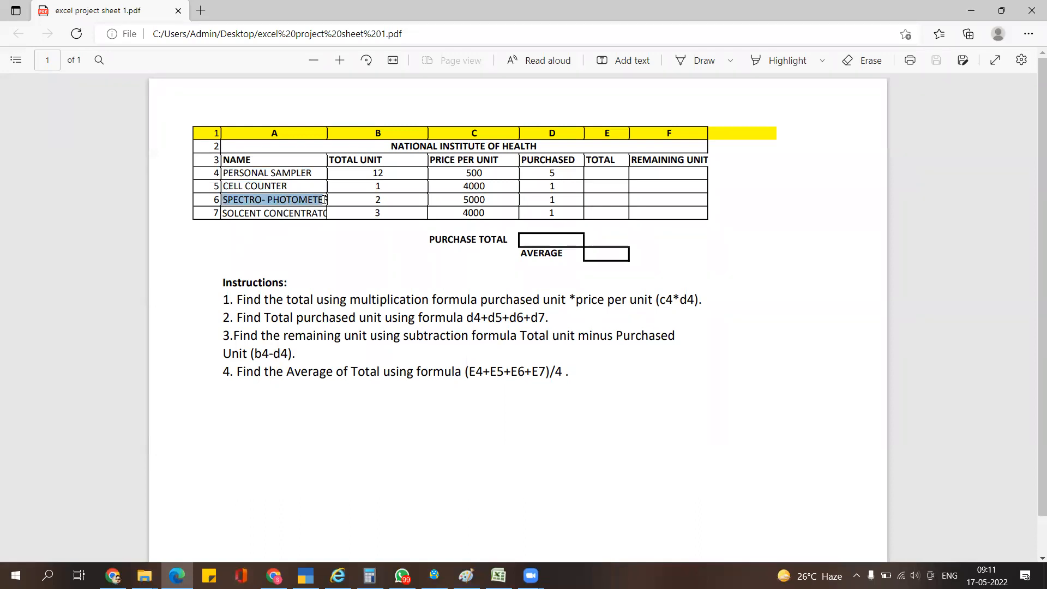
key("alt+Tab")
key("ctrl+v")
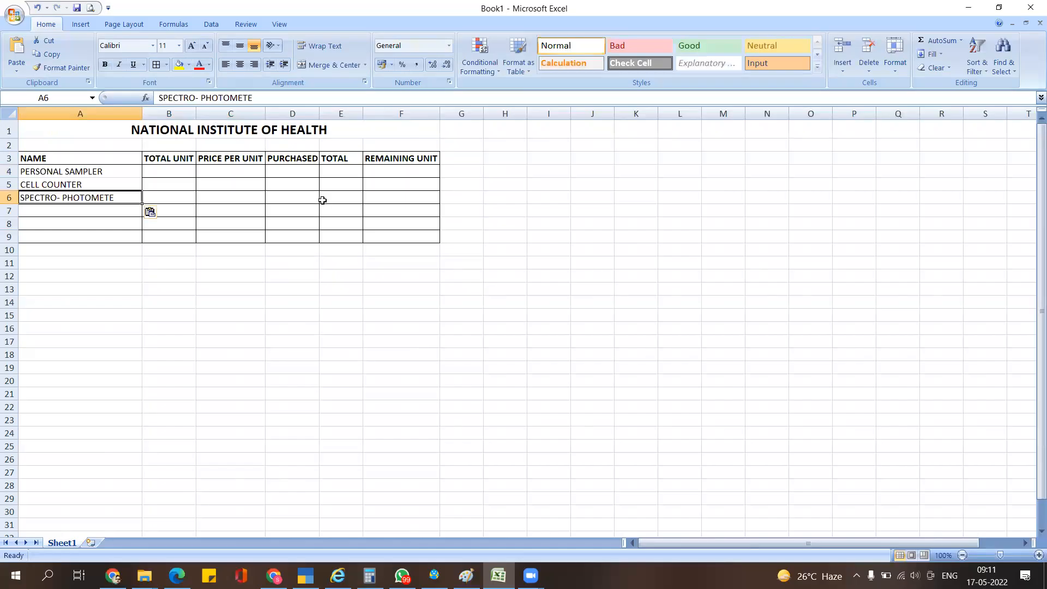
- Copy SOLCENT CONCENTRATO into A7, then select the empty rows 8 and 9
left_click(76, 214)
key("alt+Tab")
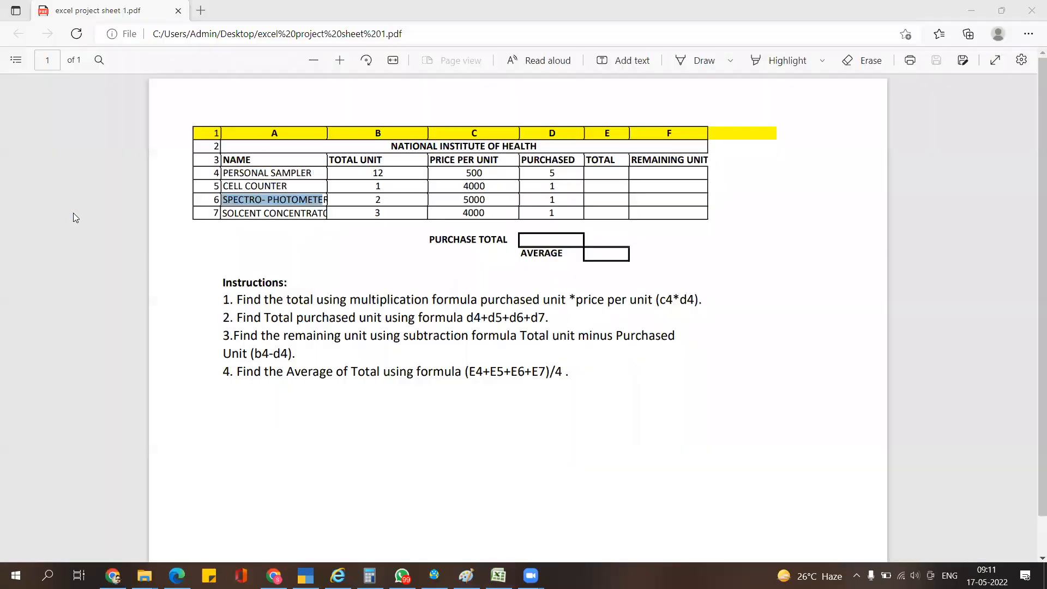
left_click(249, 234)
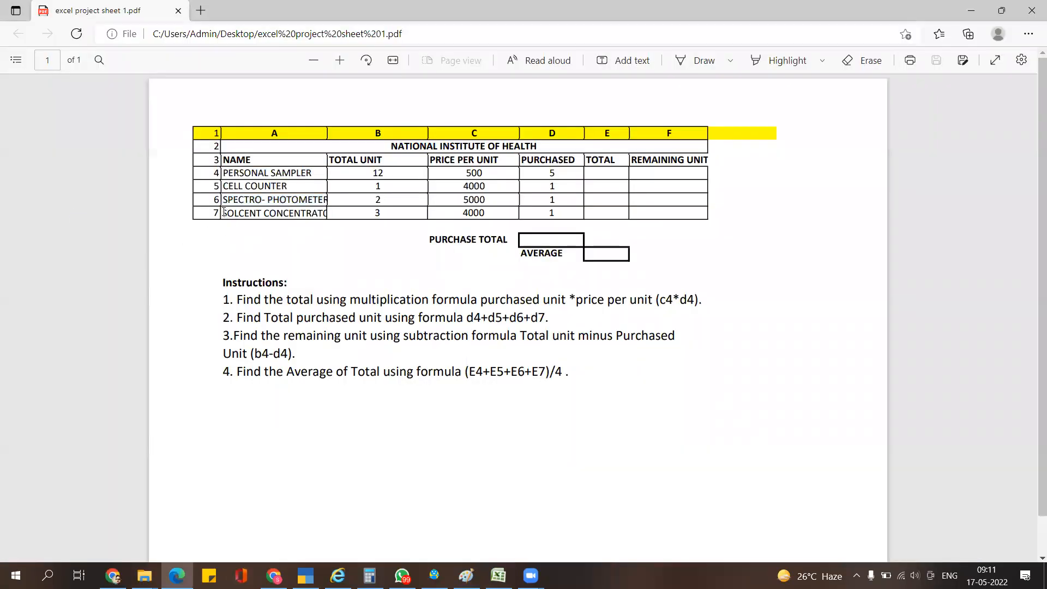
left_click_drag(223, 210, 325, 219)
key("ctrl+c")
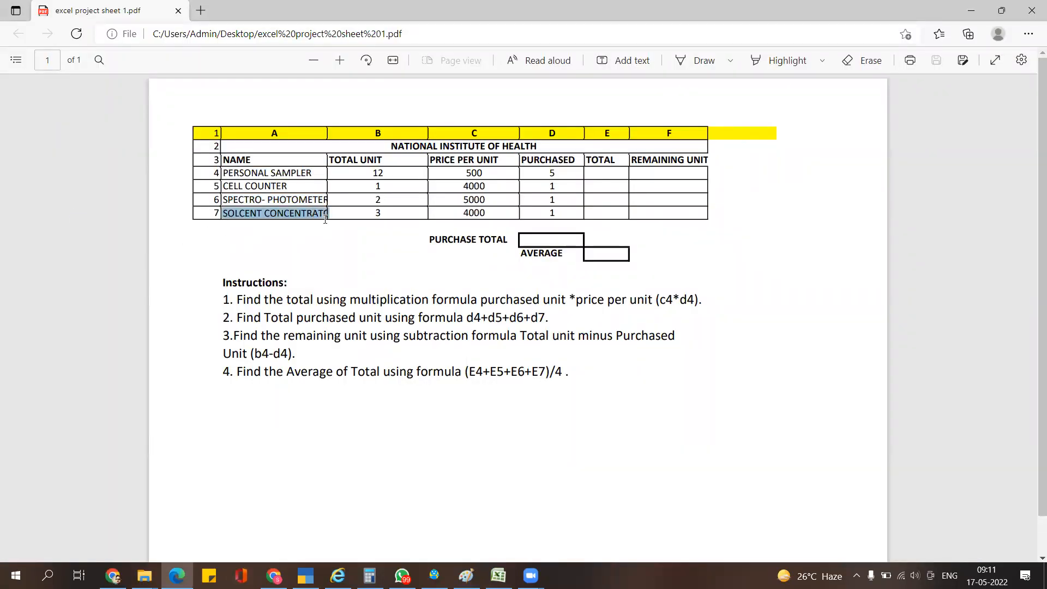
key("alt+Tab")
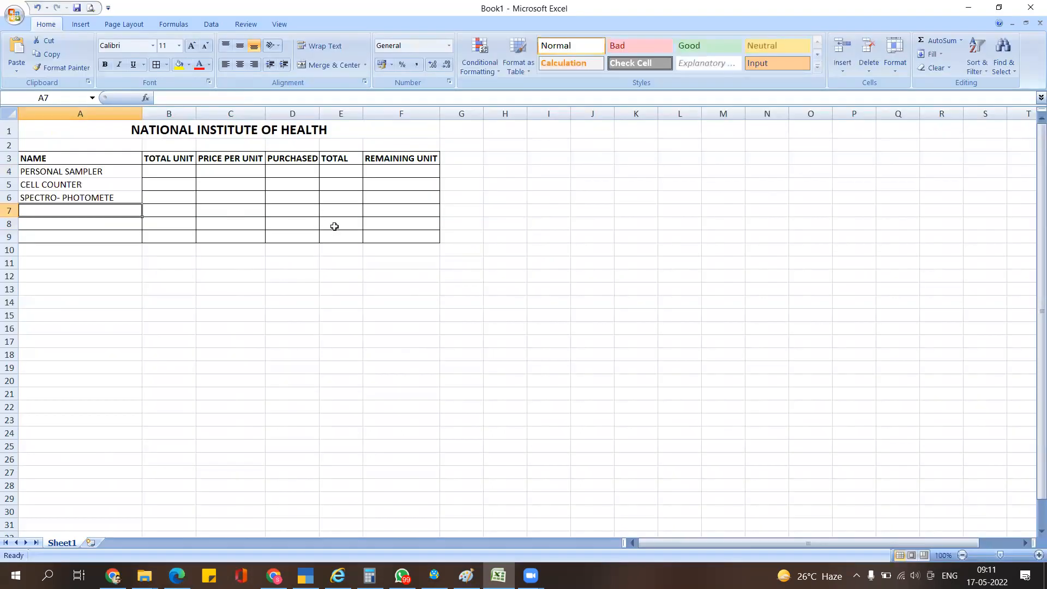
key("ctrl+v")
left_click(271, 304)
left_click_drag(98, 224, 399, 236)
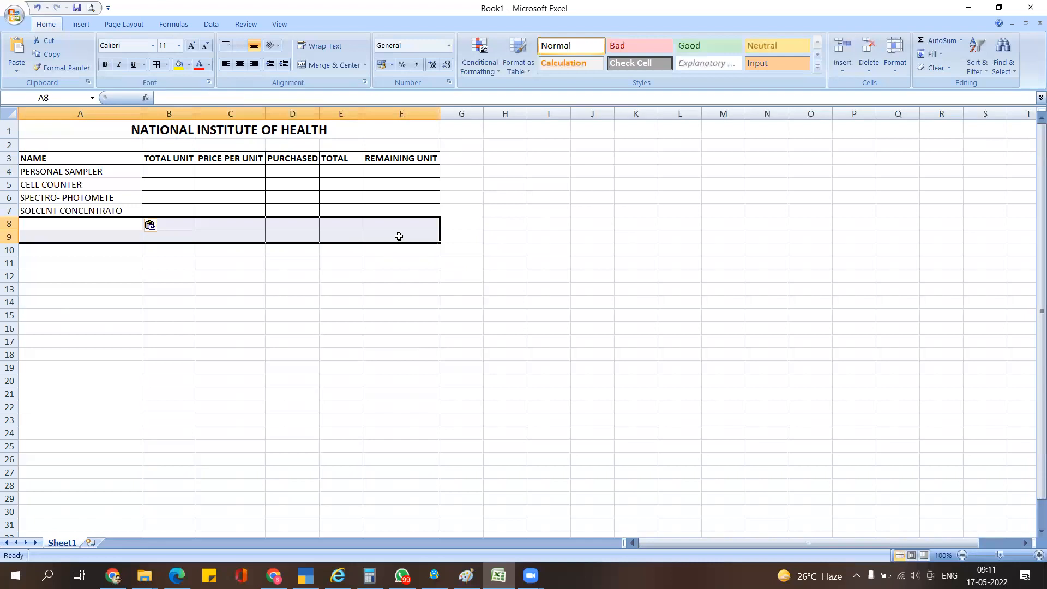
- Delete the empty rows 8 and 9 so the table ends at row 7
left_click(8, 223)
right_click(8, 222)
left_click(157, 276)
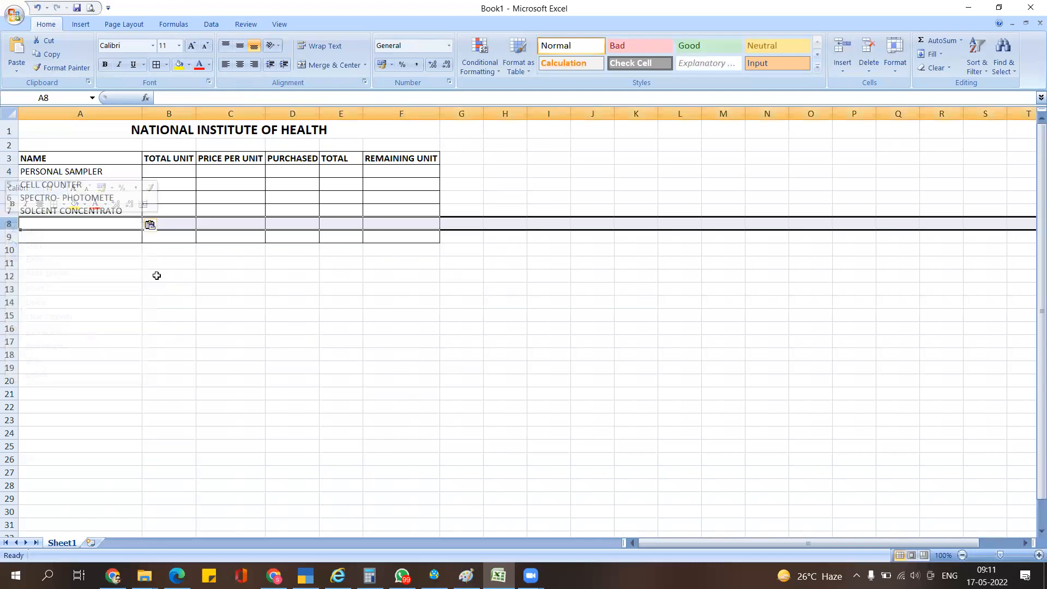
left_click(65, 272)
left_click(53, 222)
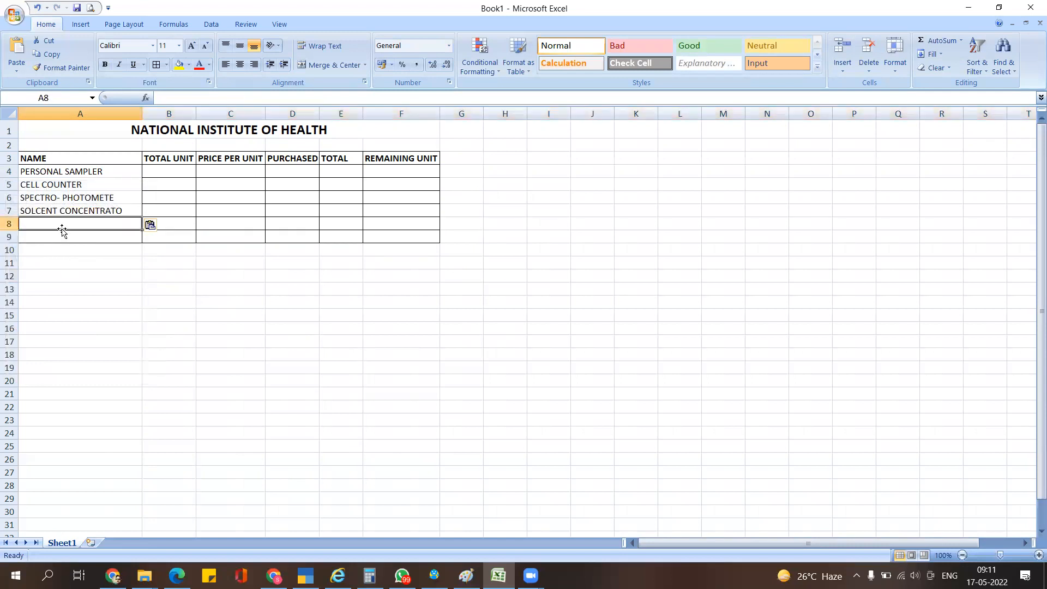
left_click_drag(8, 223, 8, 237)
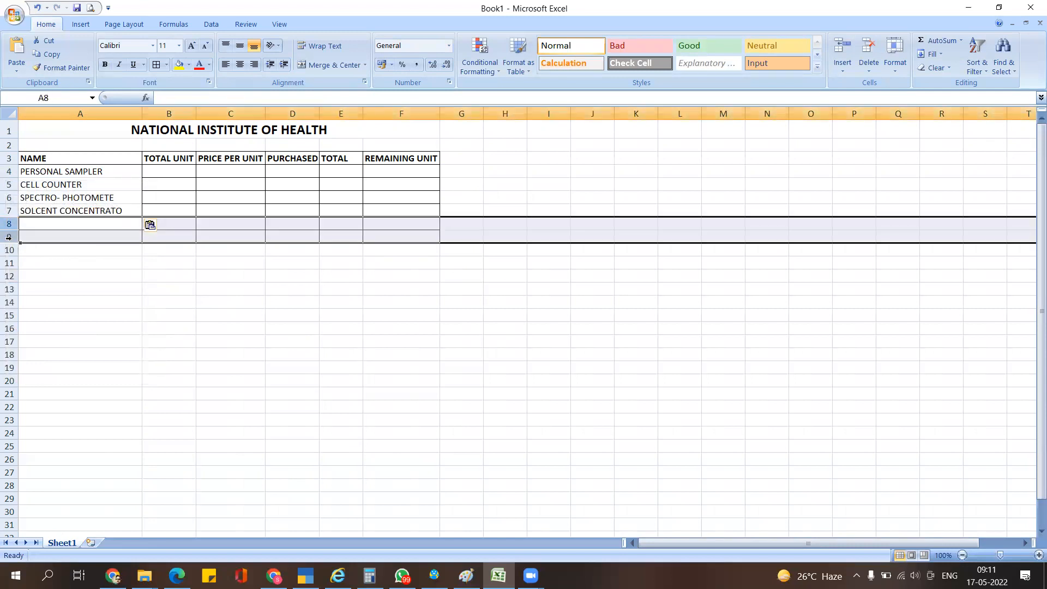
right_click(10, 238)
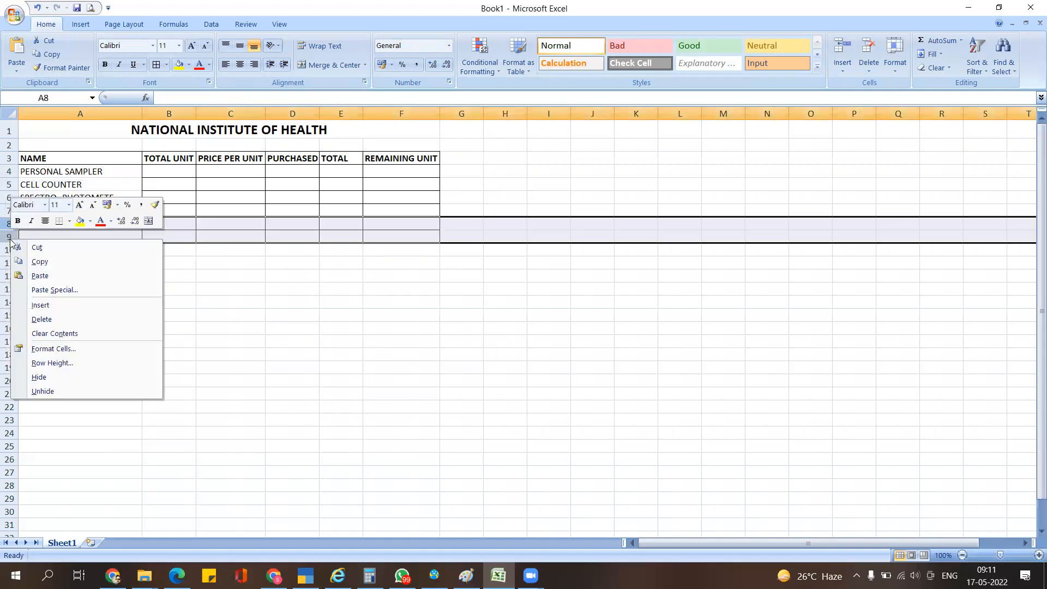
left_click(60, 320)
- Check the A3:F7 table, deselect it, and bring up the project sheet PDF
left_click(219, 327)
left_click(332, 328)
left_click_drag(81, 158, 385, 212)
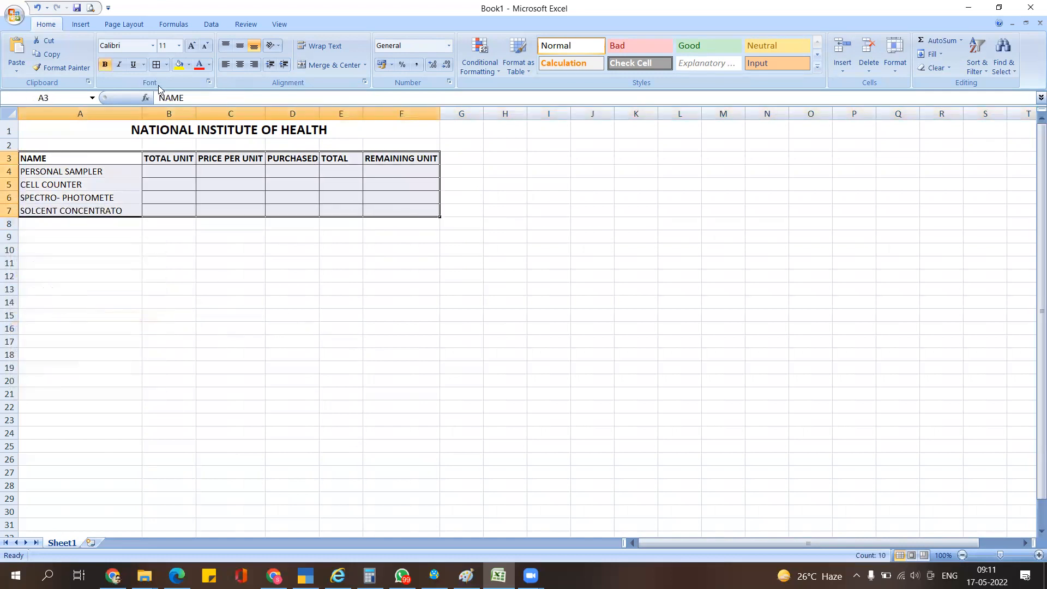
left_click(159, 248)
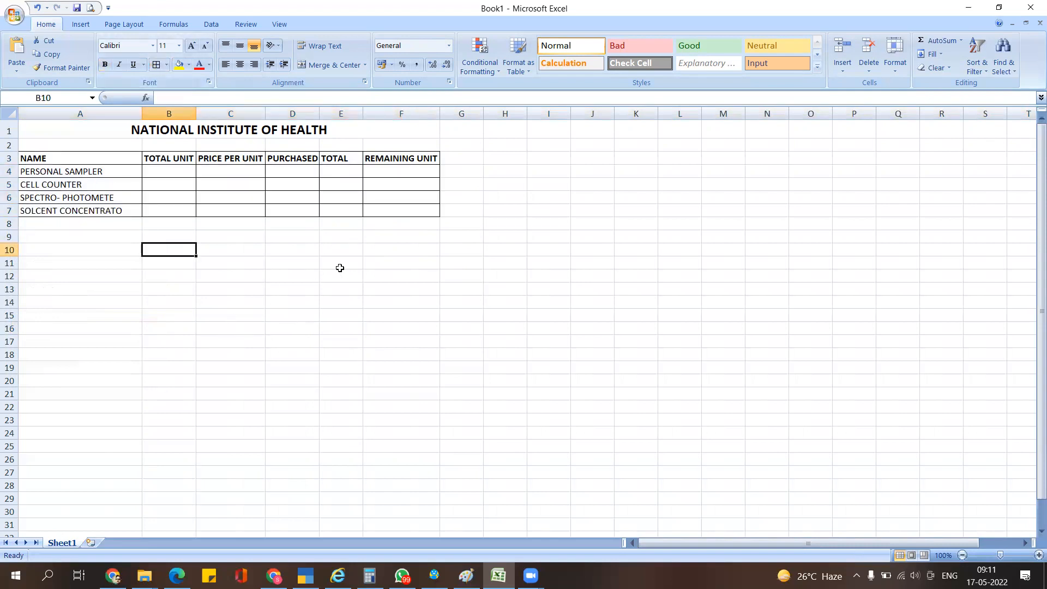
key("alt+Tab")
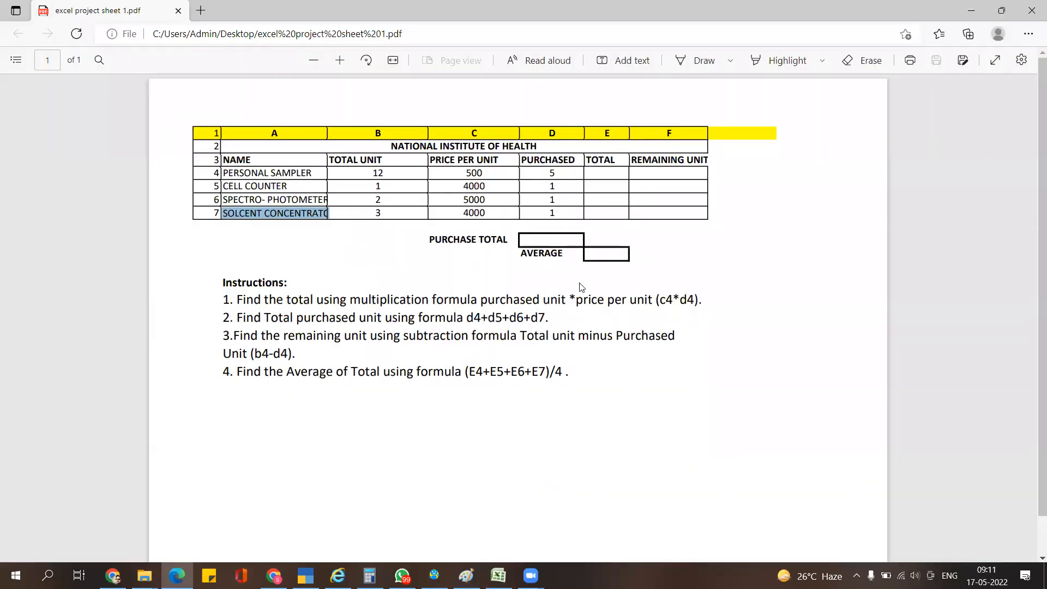
- Enter PURCHASE TOTAL in C9 and autofit column C to fit it
key("alt+Tab")
type("PU")
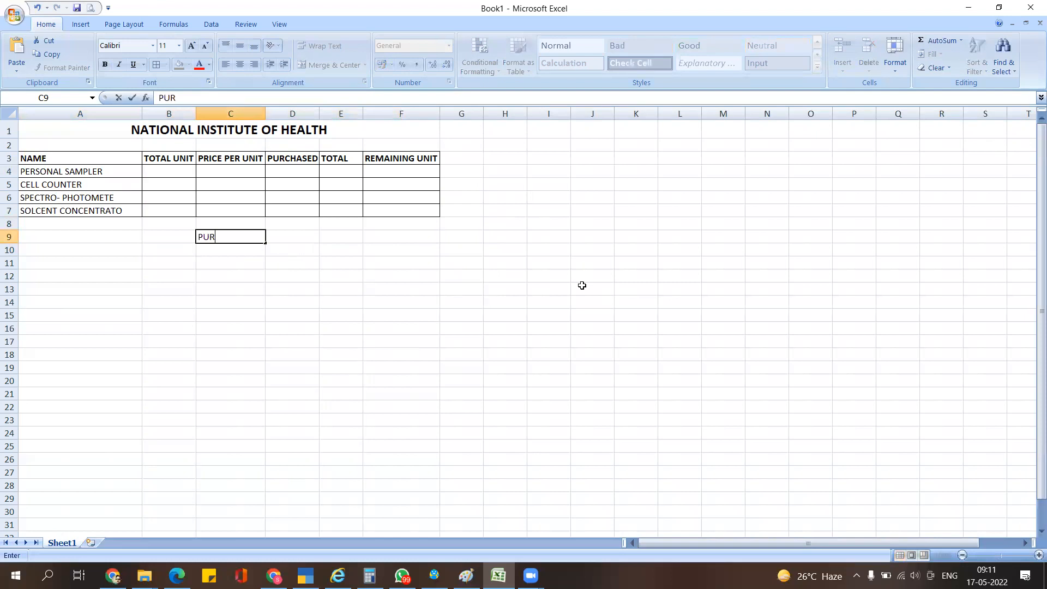
type("RCHASE TOTAL")
key("Return")
key("Up")
key("Right")
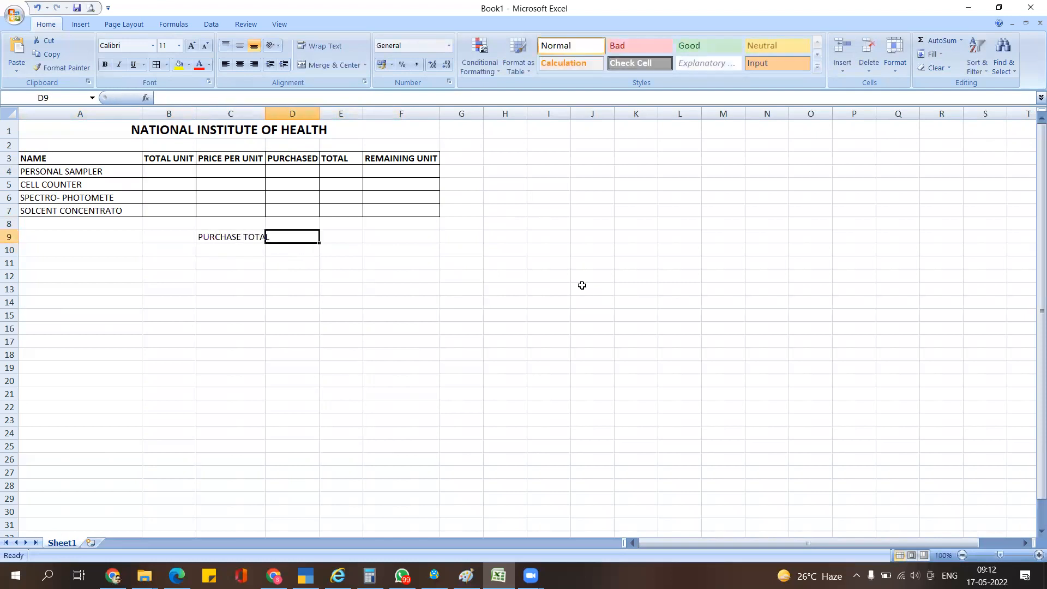
double_click(261, 117)
left_click(290, 248)
- Give D9 a thick box border for the purchase total
left_click(297, 236)
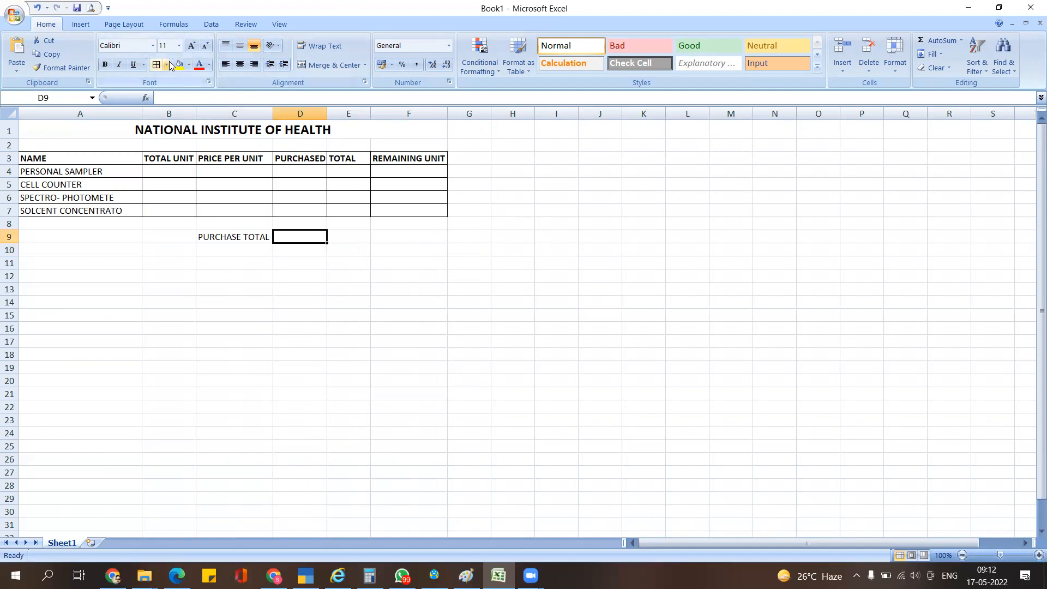
left_click(167, 65)
left_click(192, 195)
left_click(307, 252)
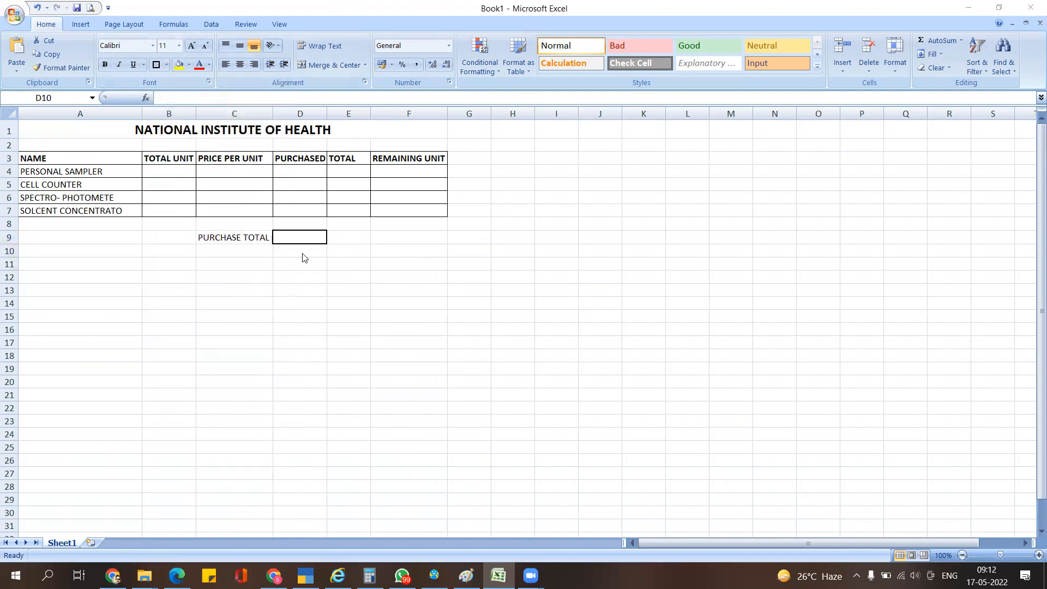
- Give E10 a thick box border and label it AVERAGE in D10
key("alt+Tab")
key("alt+Tab")
left_click(347, 250)
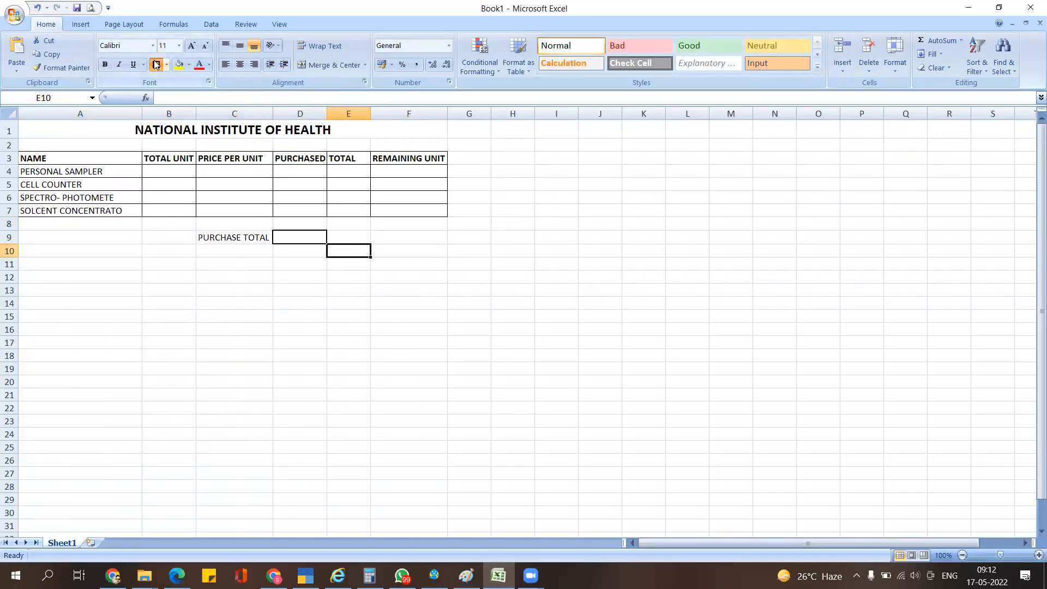
left_click(351, 301)
left_click(306, 252)
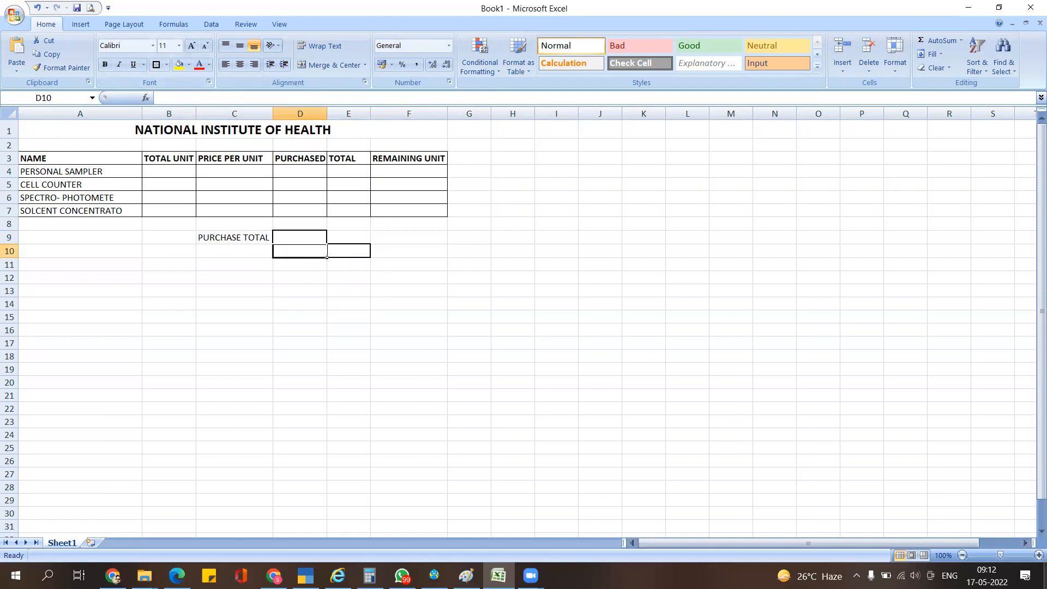
type("AVER")
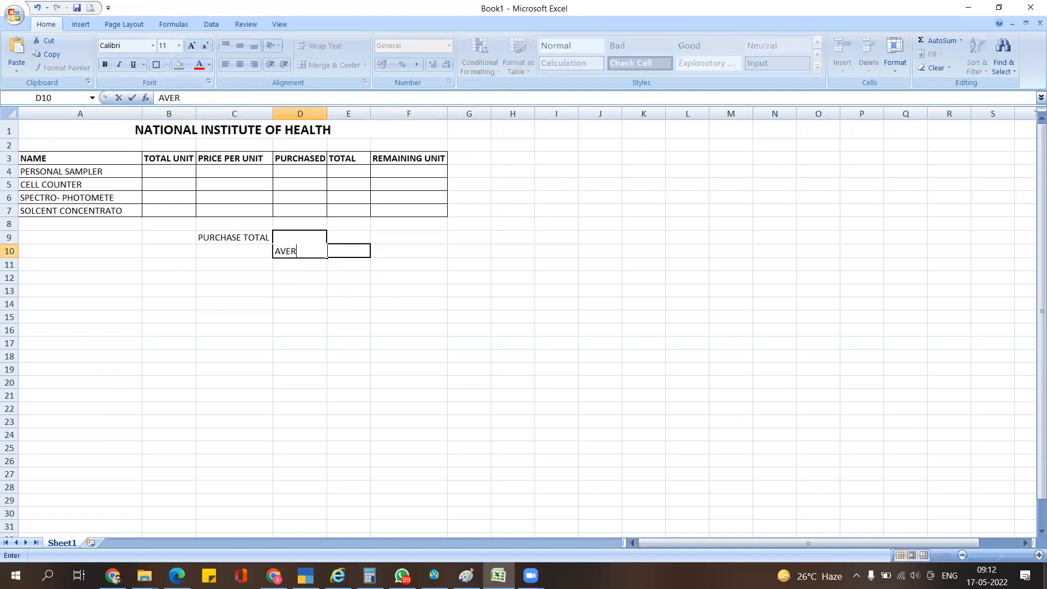
type("AGE")
key("Return")
key("Up")
key("Up")
key("Up")
key("Up")
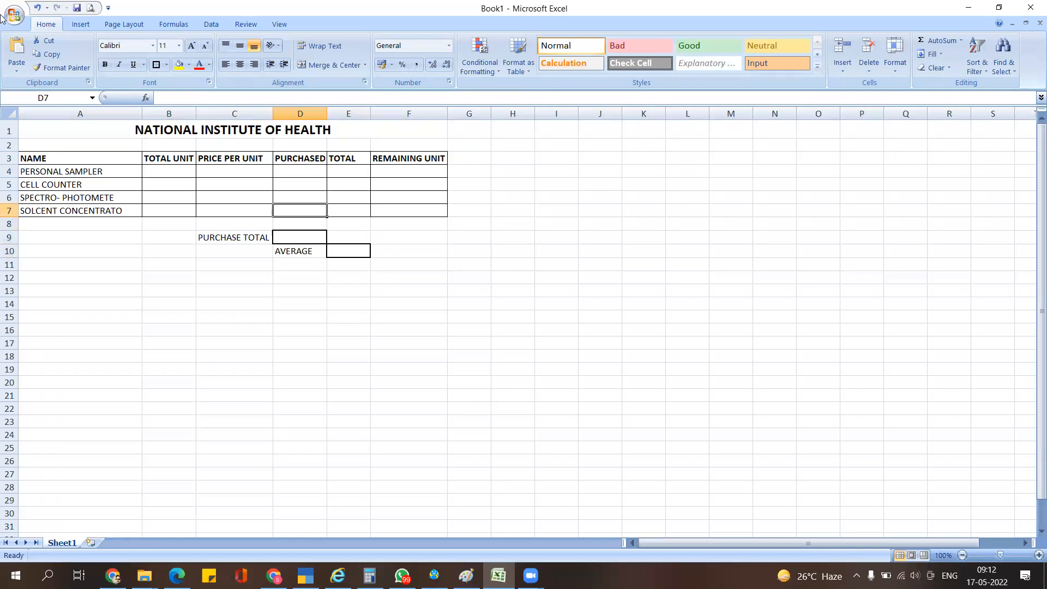
key("alt+Tab")
key("alt+Tab")
key("alt+Tab")
key("alt+Tab")
- Enter the total units down B4:B7, starting with 12 and 1
left_click(163, 171)
left_click(232, 165)
left_click_drag(232, 165, 244, 194)
left_click_drag(304, 171, 321, 185)
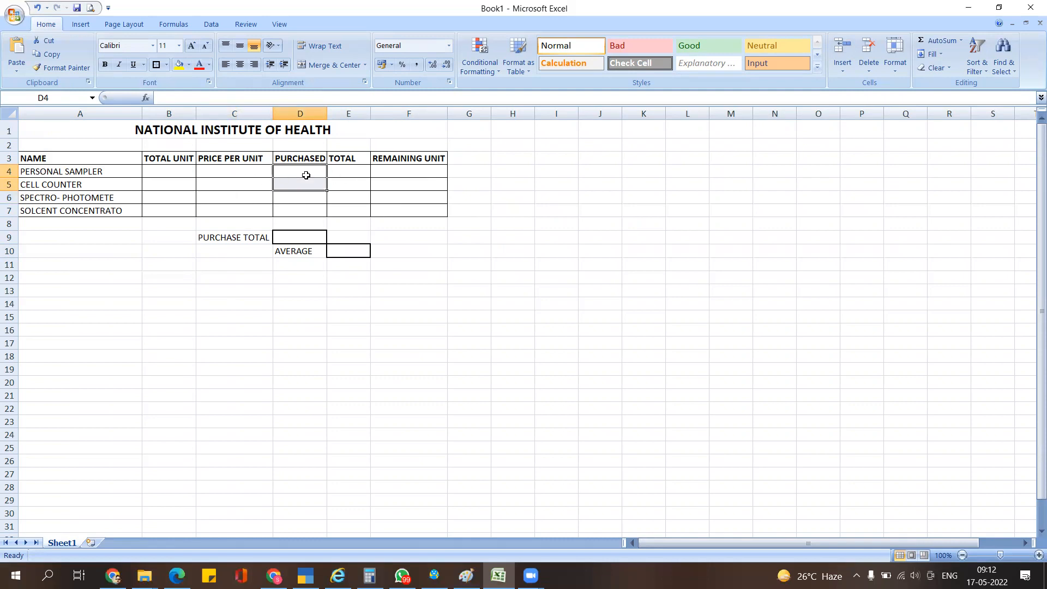
left_click(180, 169)
key("alt+Tab")
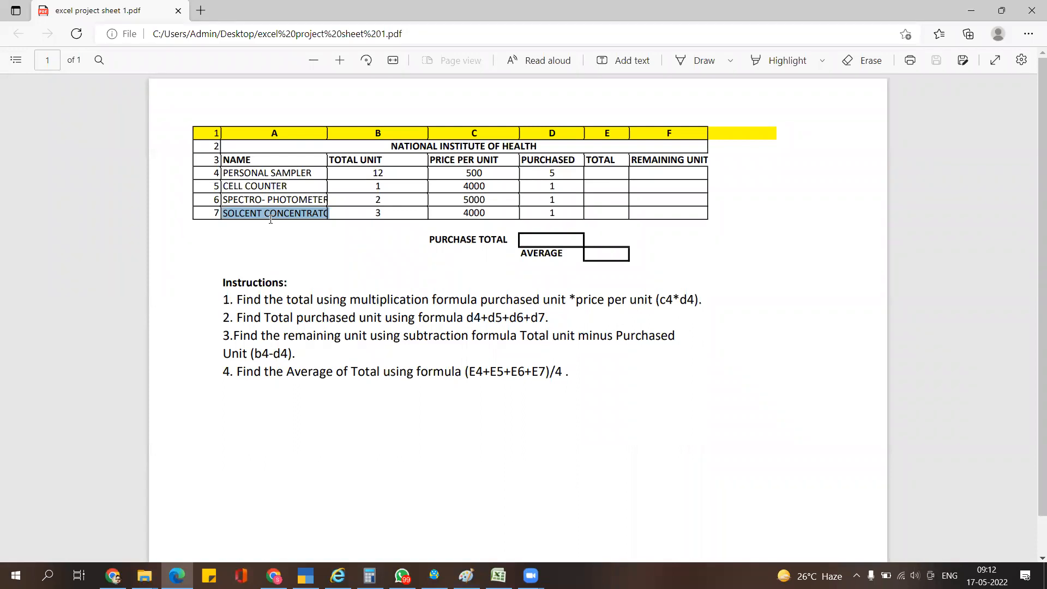
key("alt+Tab")
type("12")
key("Return")
type("1")
key("Return")
type("1")
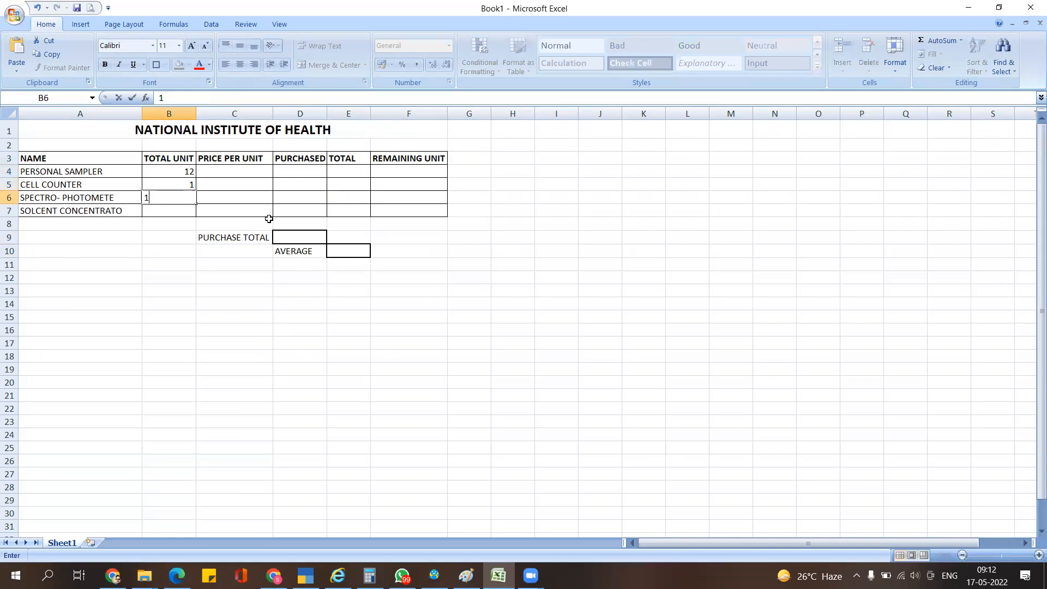
key("Return")
type("1")
key("Return")
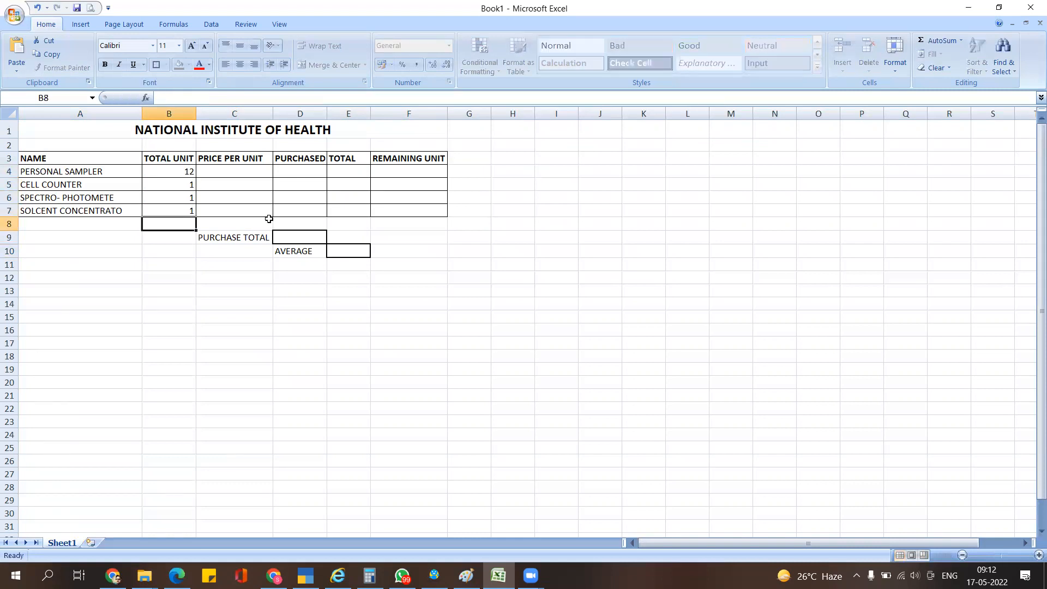
- Correct the B7 total unit to 3 after checking the PDF
key("alt+Tab")
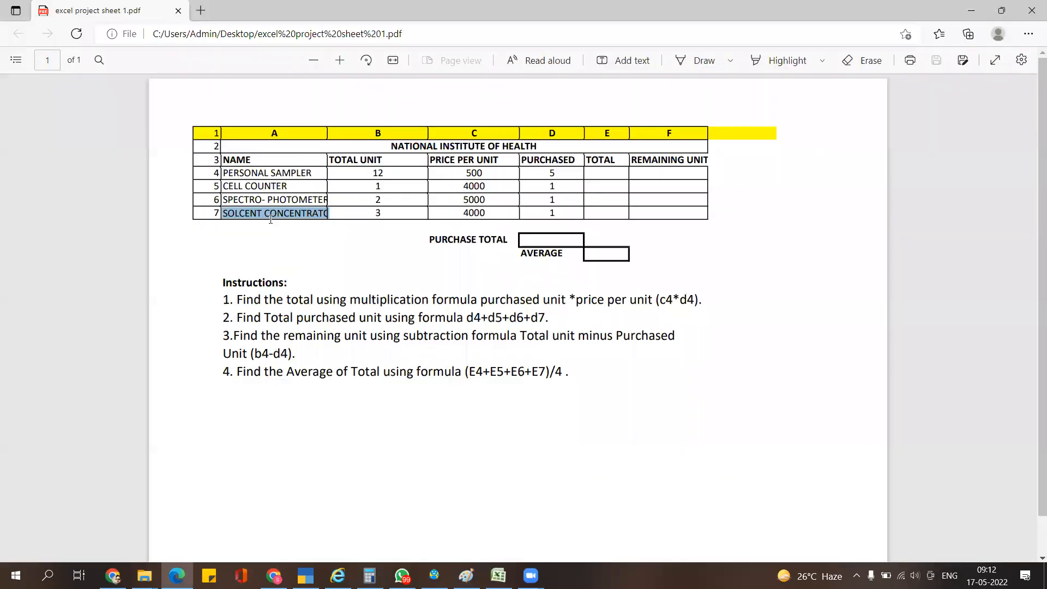
key("alt+Tab")
key("Up")
key("Up")
key("Down")
type("3")
key("Up")
key("Up")
key("Up")
- Enter 500 as the first price per unit in C4
key("Right")
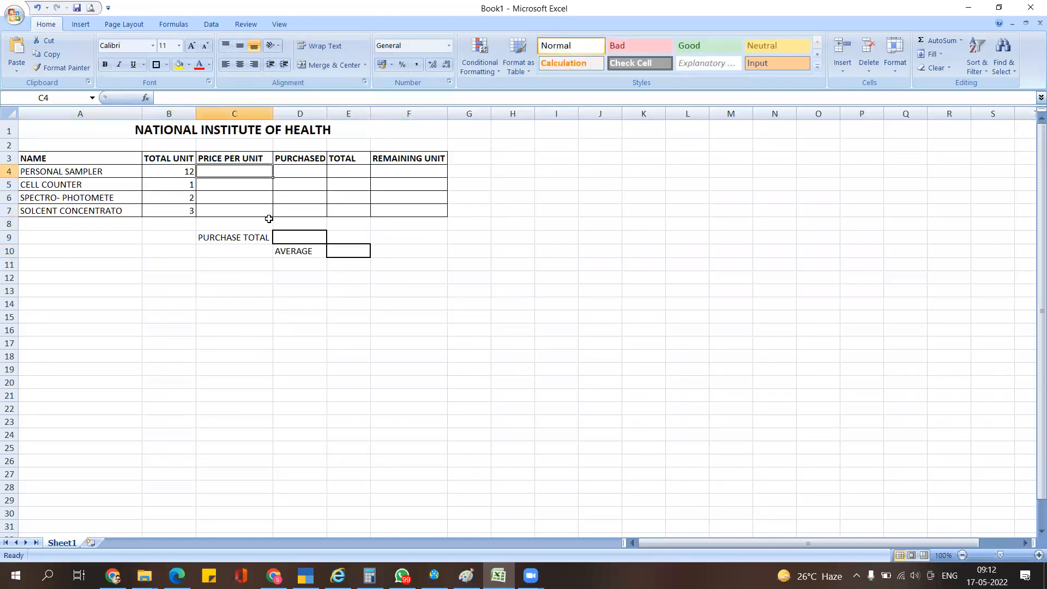
key("alt+Tab")
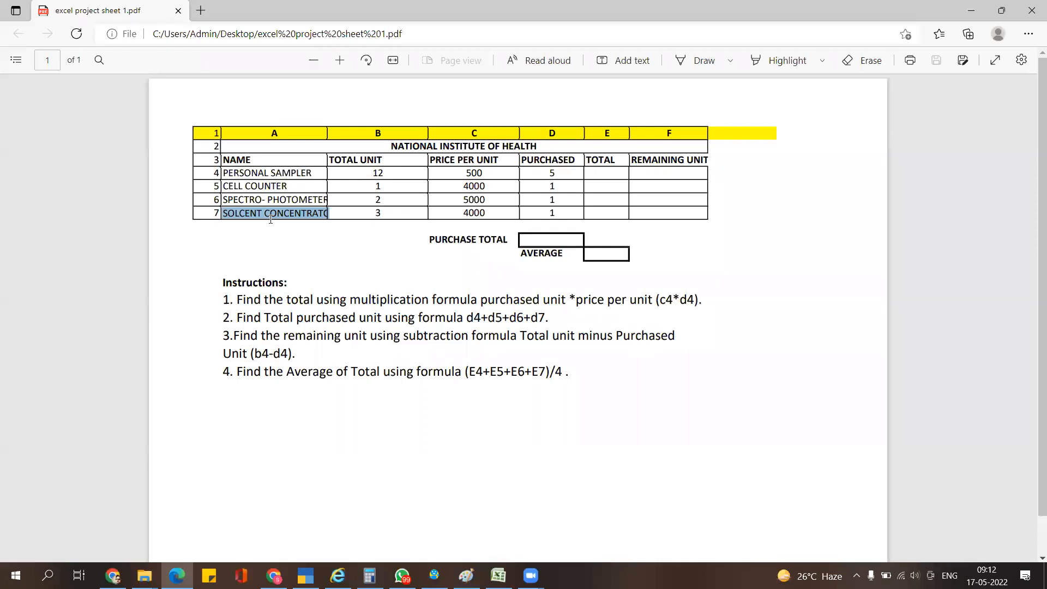
key("alt+Tab")
type("500")
key("Return")
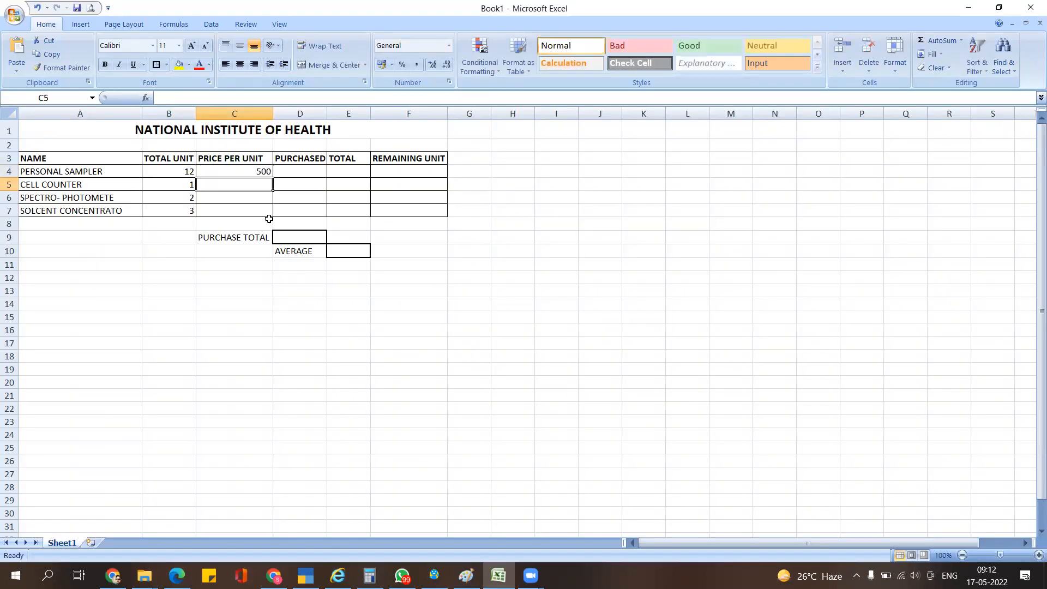
key("alt+Tab")
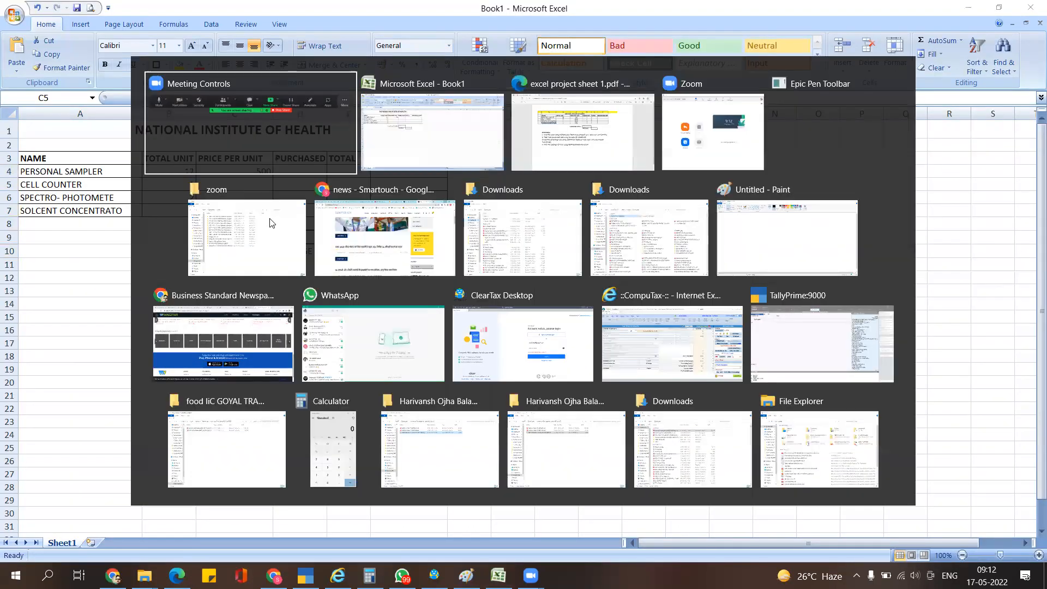
key("alt+Tab")
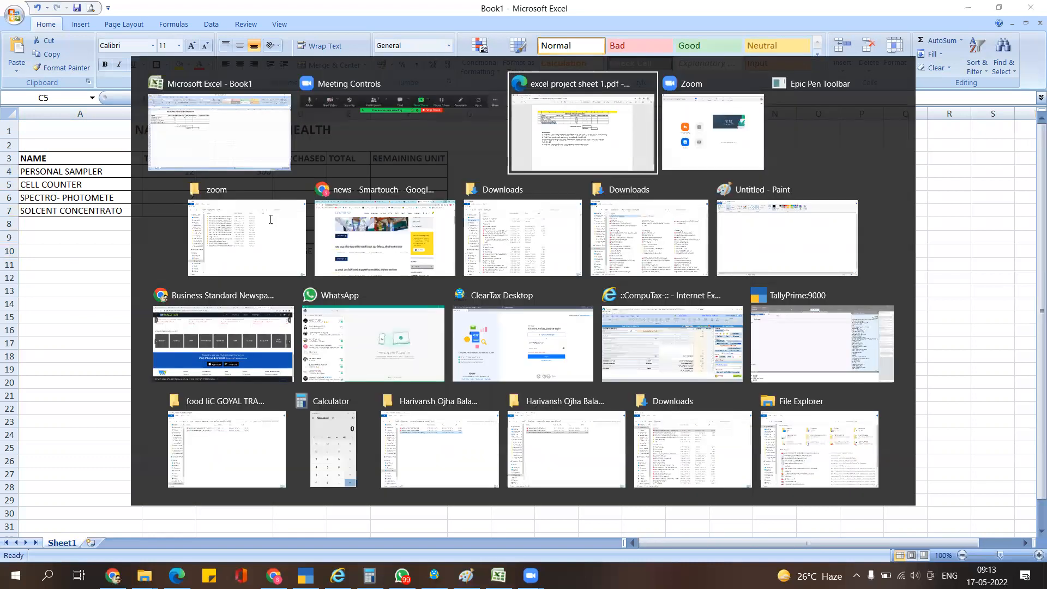
key("alt+Tab")
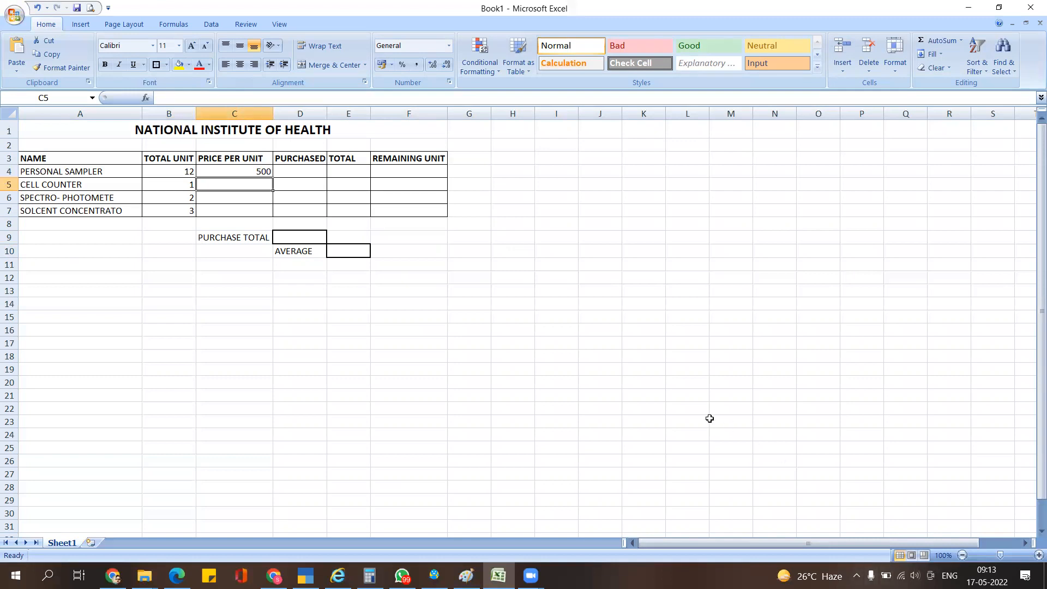
left_click(221, 302)
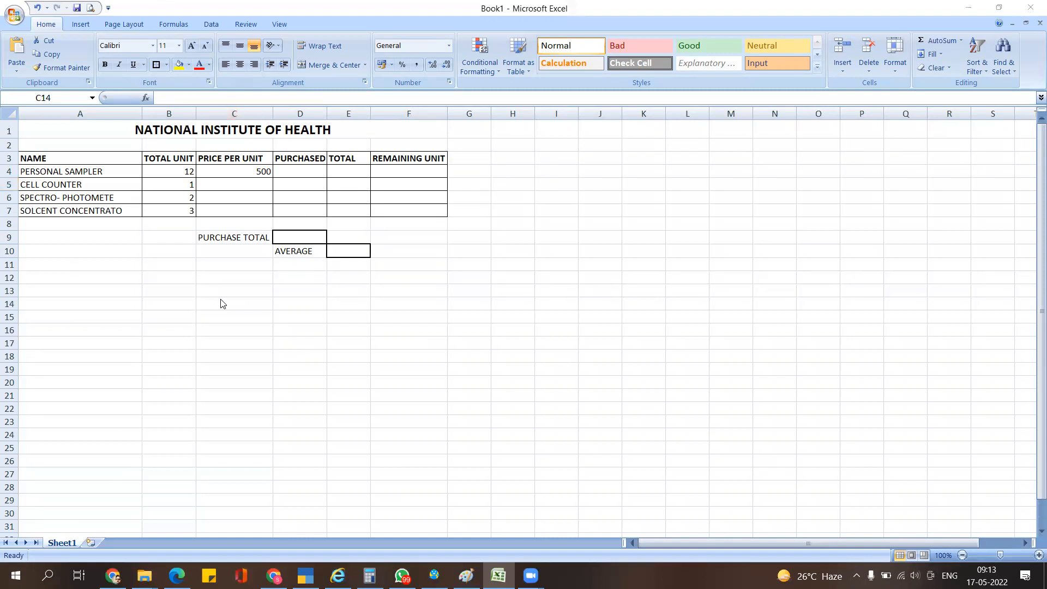
key("alt+Tab")
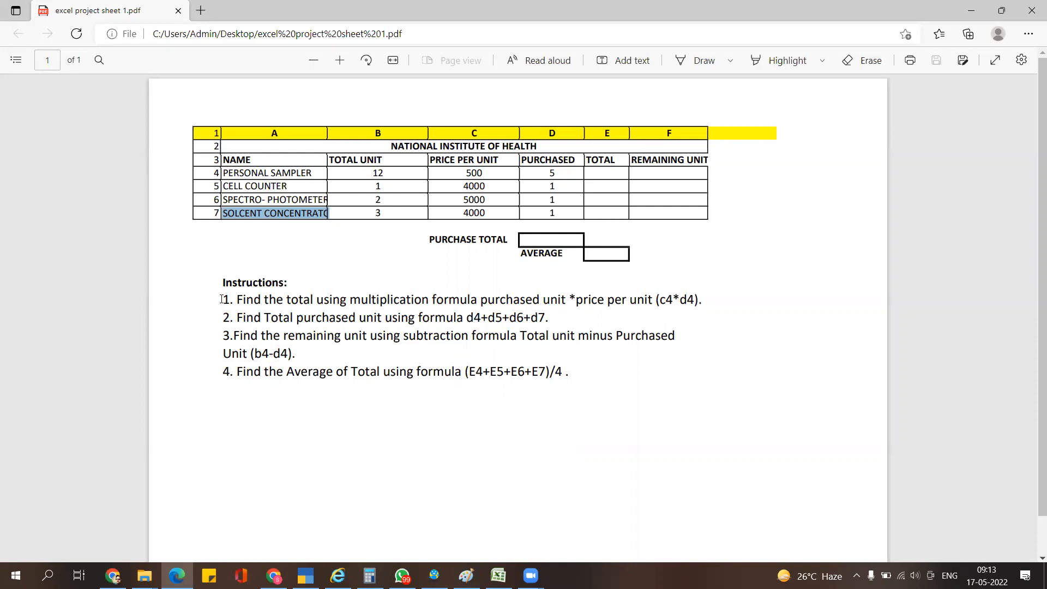
key("alt+Tab")
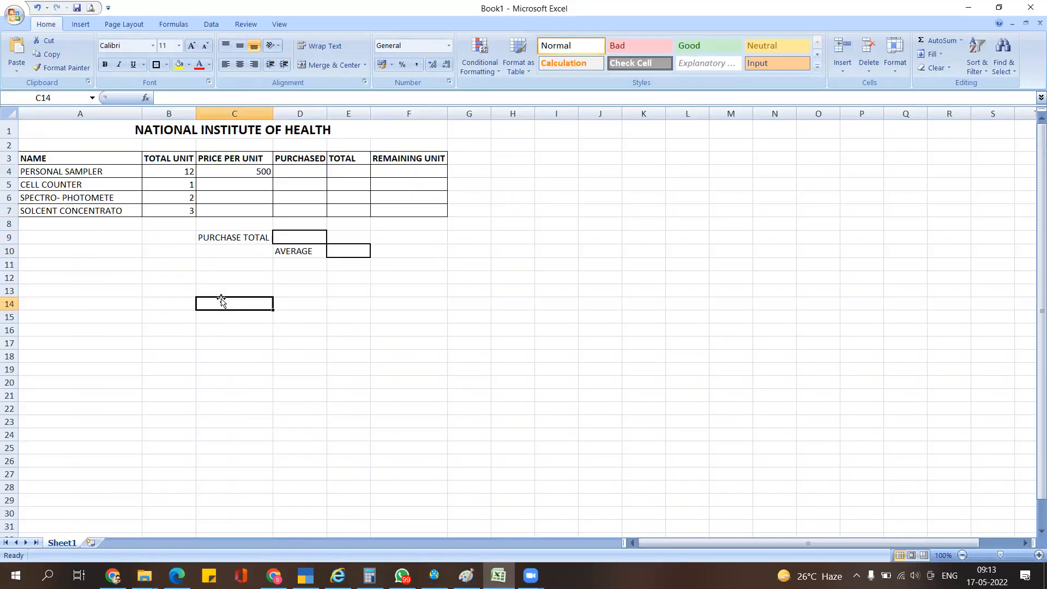
left_click(266, 173)
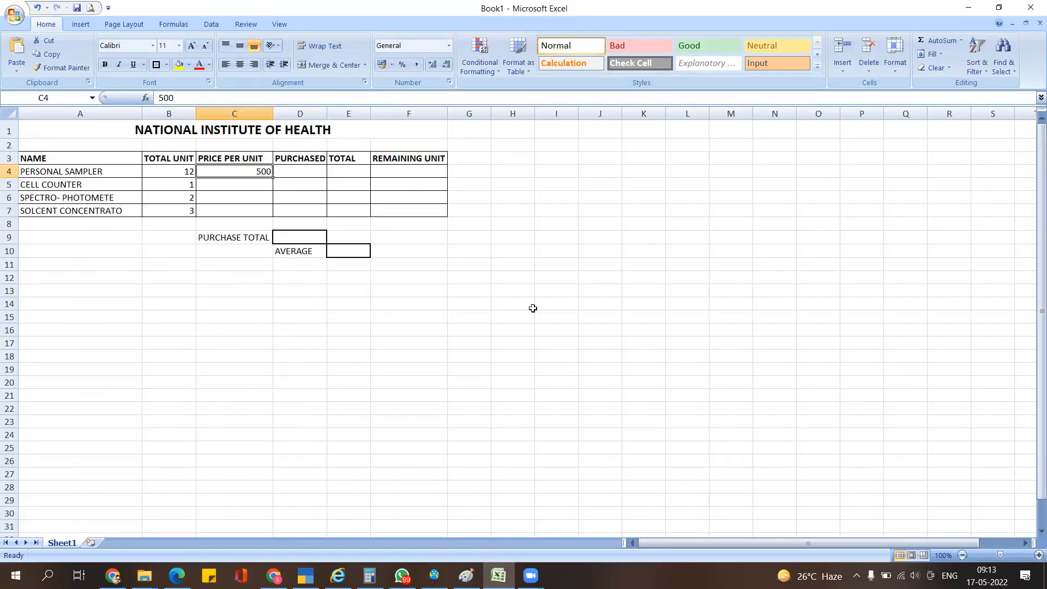
key("Return")
key("Up")
key("Down")
key("alt+Tab")
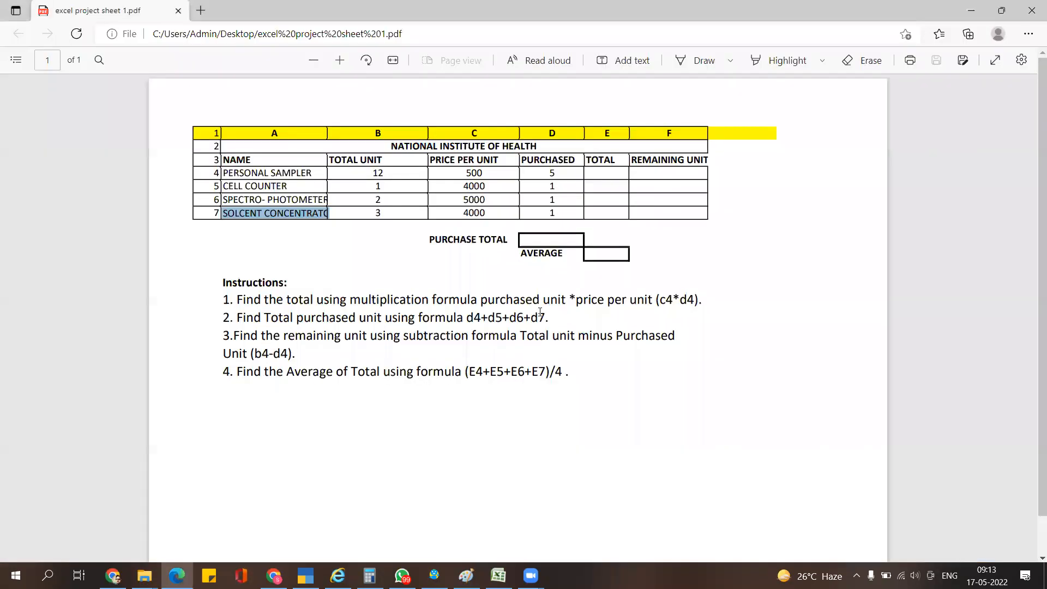
key("alt+Tab")
type("4000")
key("Return")
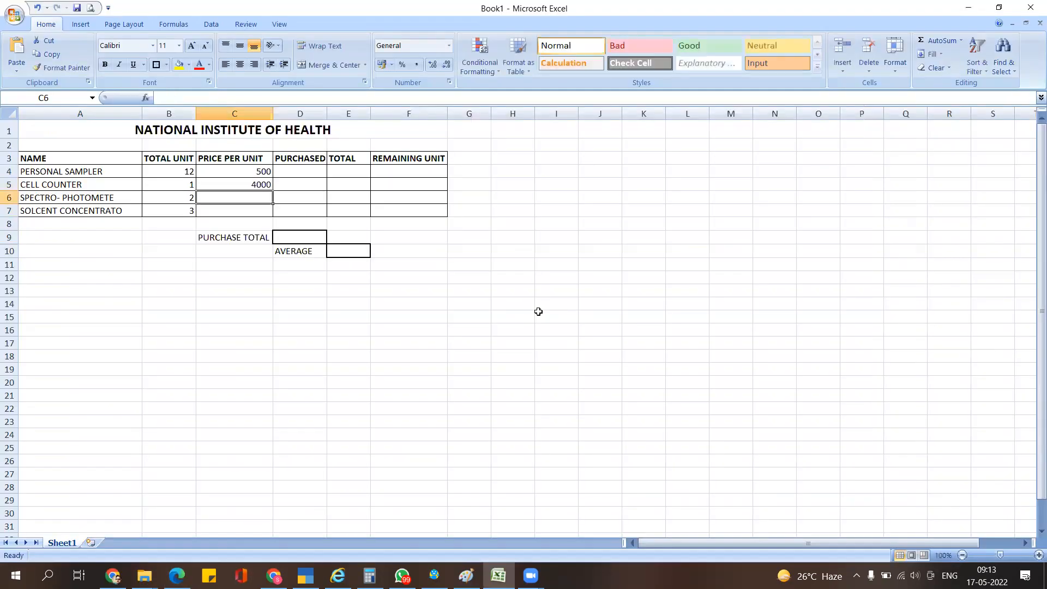
key("alt+Tab")
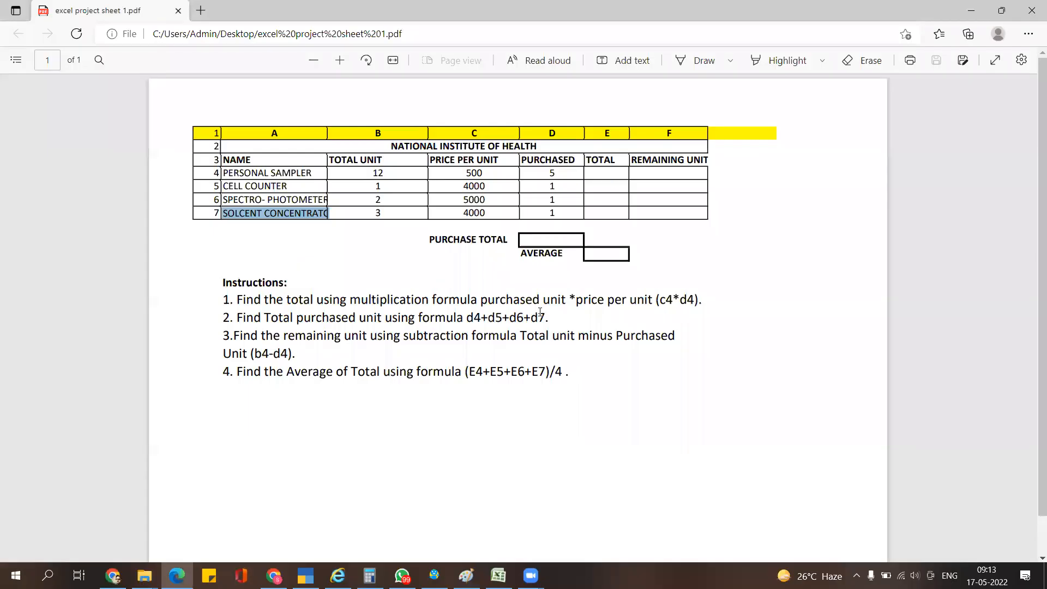
key("alt+Tab")
key("alt+Tab")
key("alt+Tab")
type("5000")
key("Return")
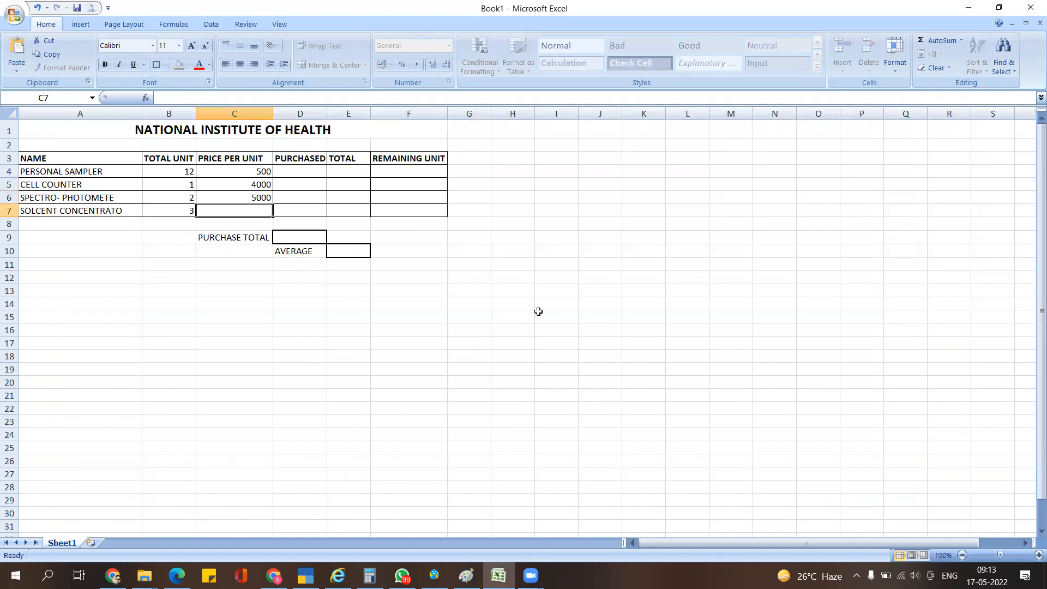
key("alt+Tab")
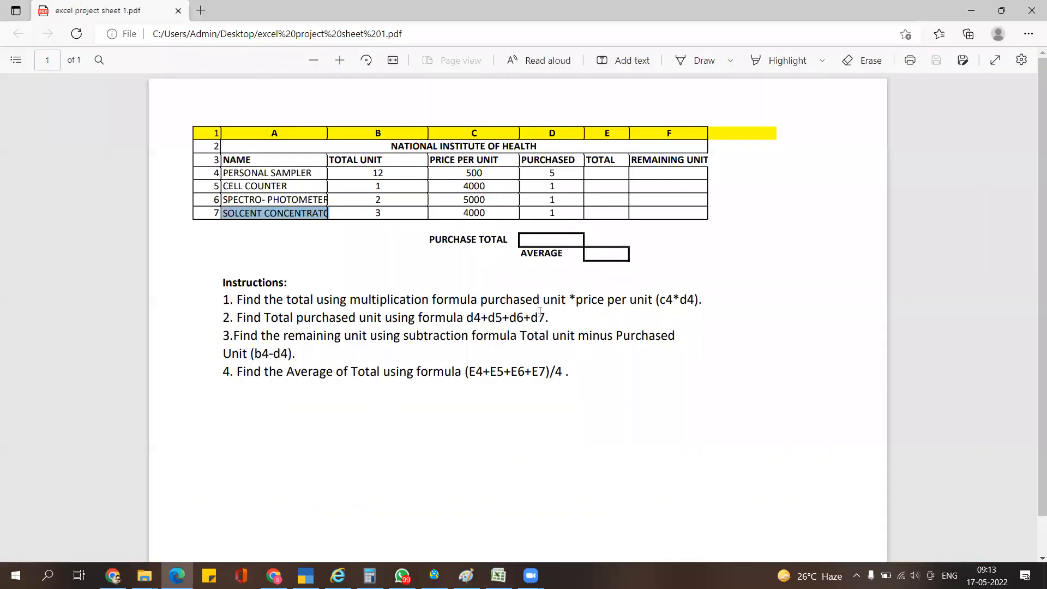
key("alt+Tab")
type("4000")
key("Return")
key("Up")
key("Up")
key("Up")
key("Right")
key("Up")
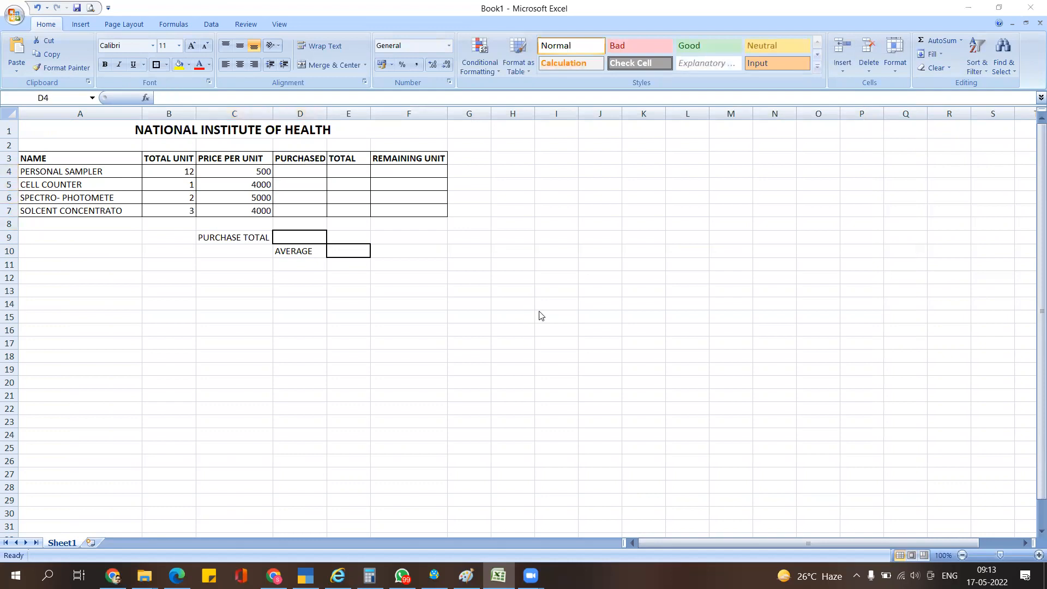
key("alt+Tab")
key("alt+Tab")
type("5")
key("Return")
key("alt+Tab")
key("alt+Tab")
type("1")
key("Return")
type("1")
key("Return")
type("1")
key("Return")
key("Up")
key("Up")
key("Up")
key("Up")
key("Right")
key("Down")
key("Left")
key("Left")
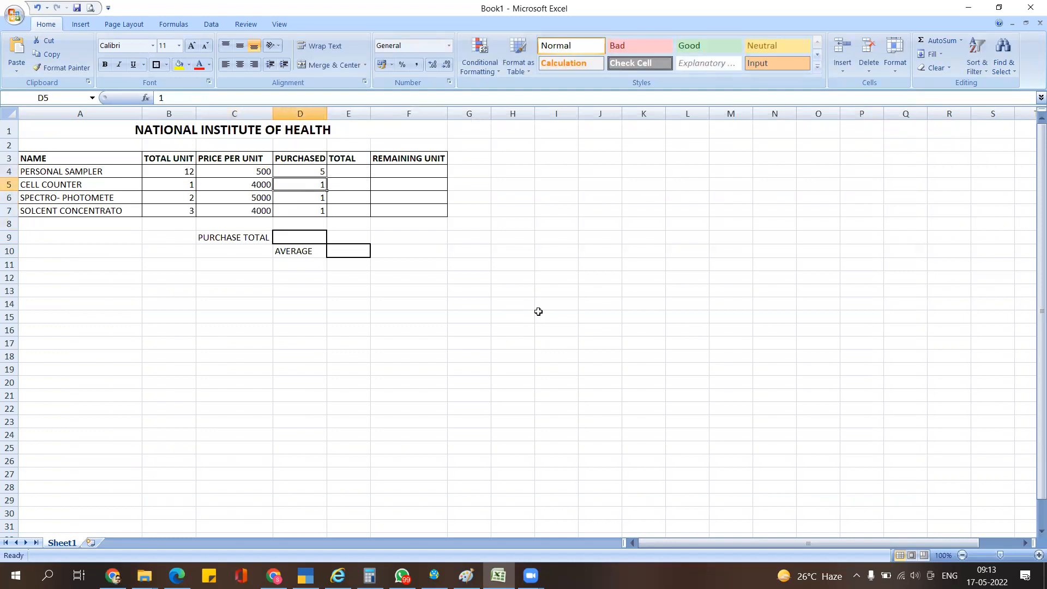
key("Right")
key("Up")
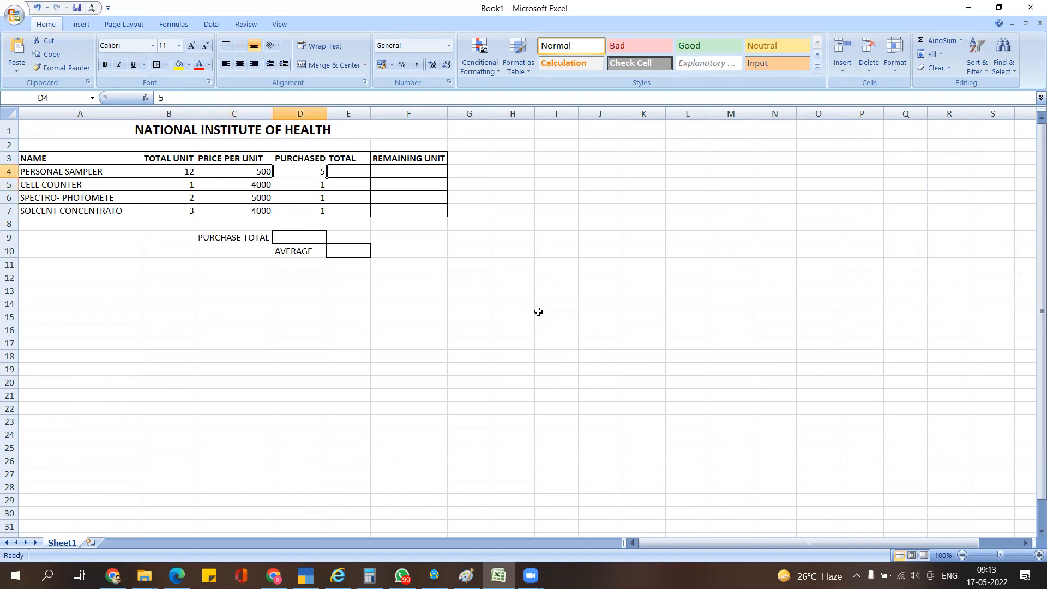
key("Left")
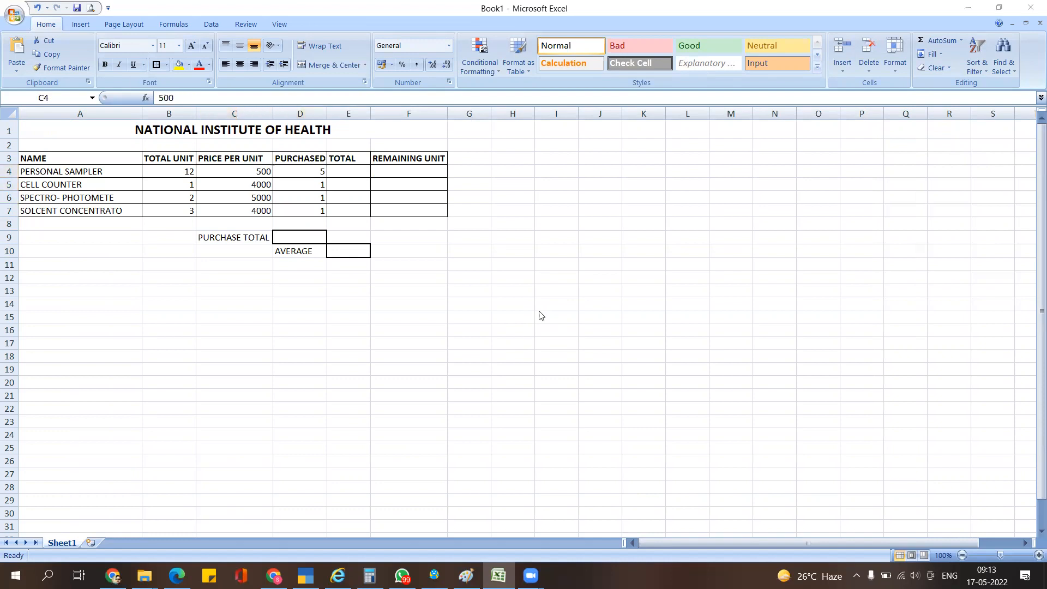
key("alt+Tab")
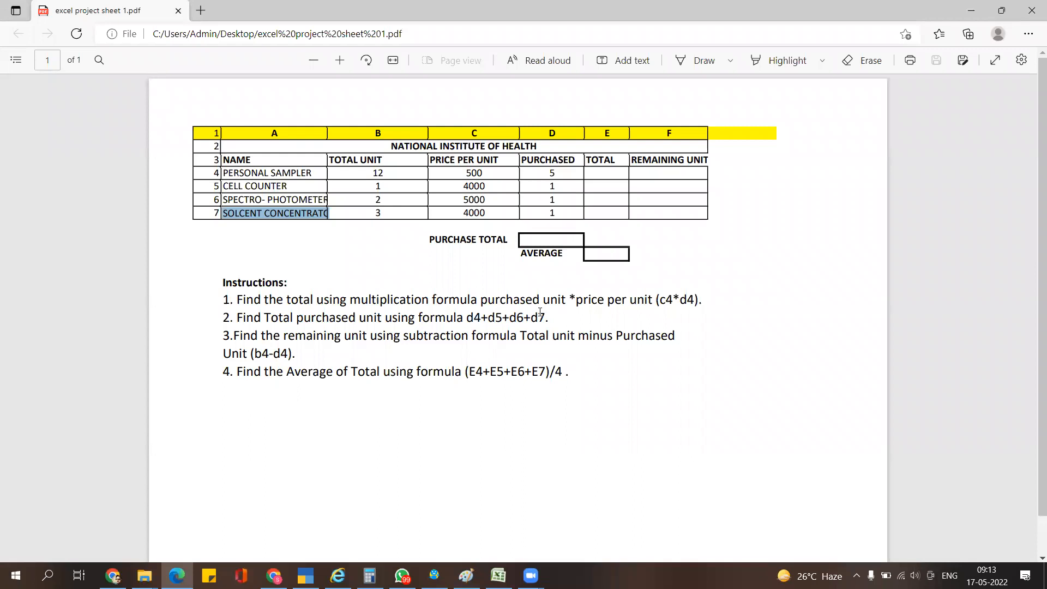
key("alt+Tab")
key("Right")
key("Right")
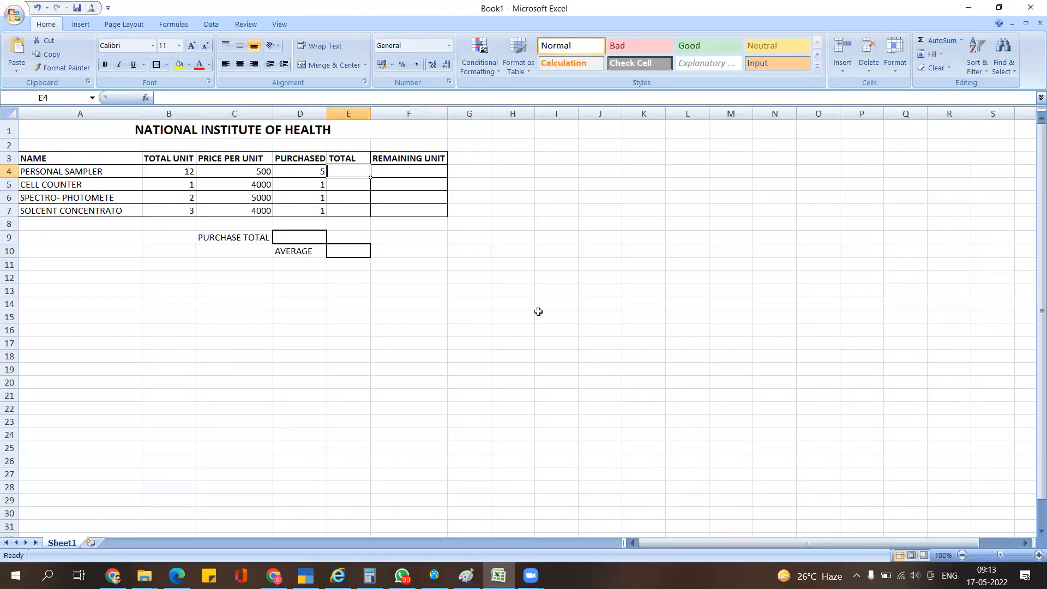
- Change the D3 header to PURCHASED UNIT and autofit column D to it
key("alt+Tab")
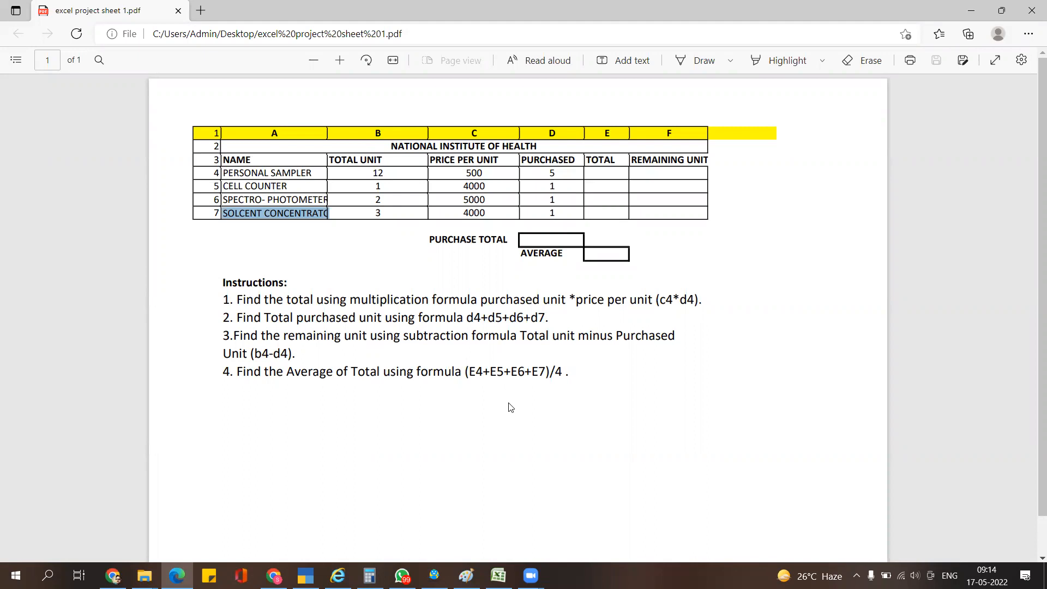
key("alt+Tab")
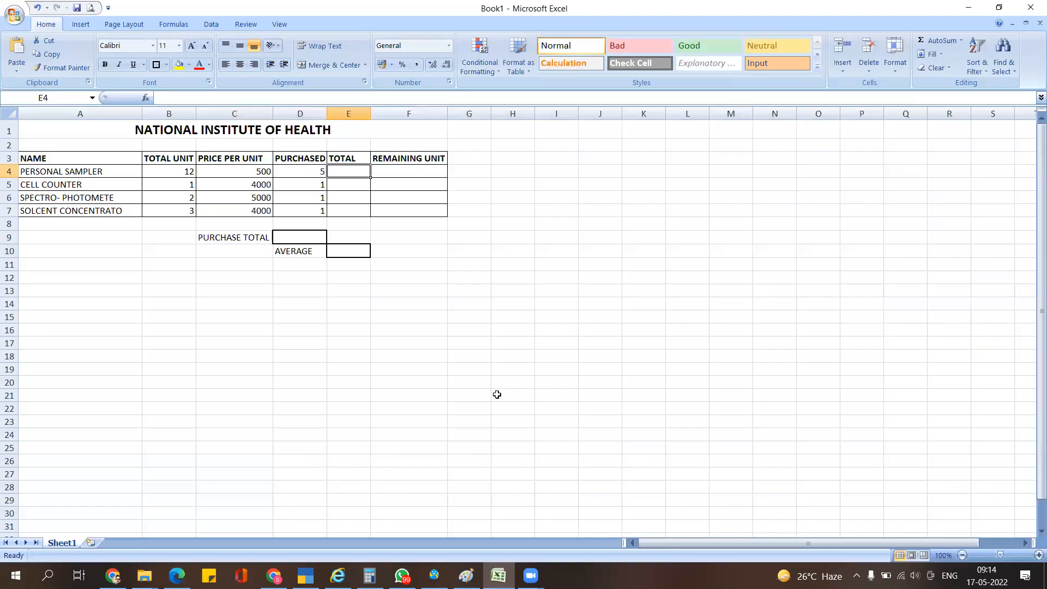
left_click(302, 158)
left_click(243, 97)
type("UNIT")
key("Return")
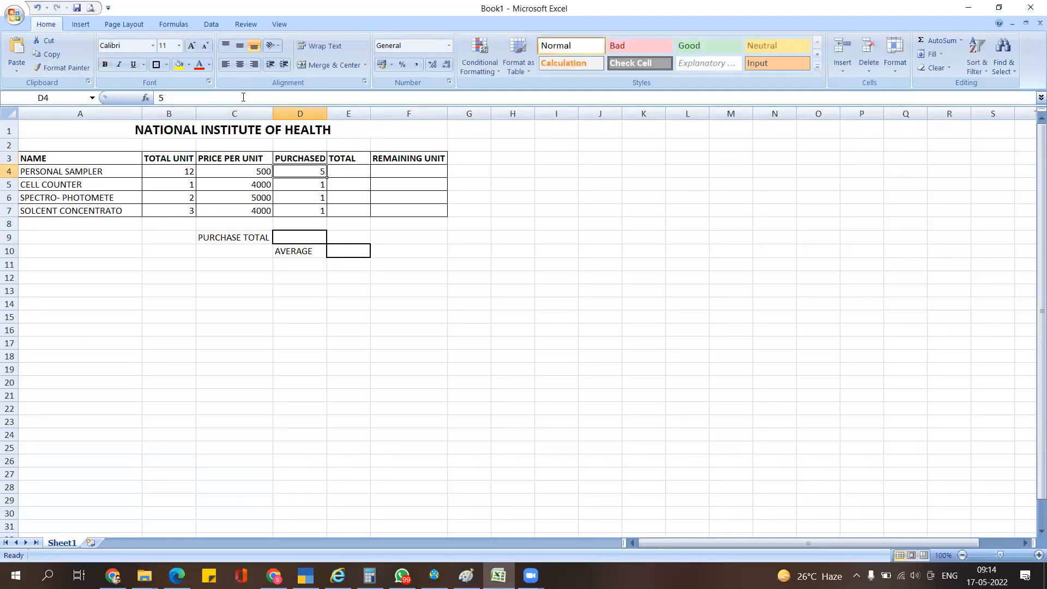
double_click(327, 113)
left_click(369, 222)
left_click(330, 245)
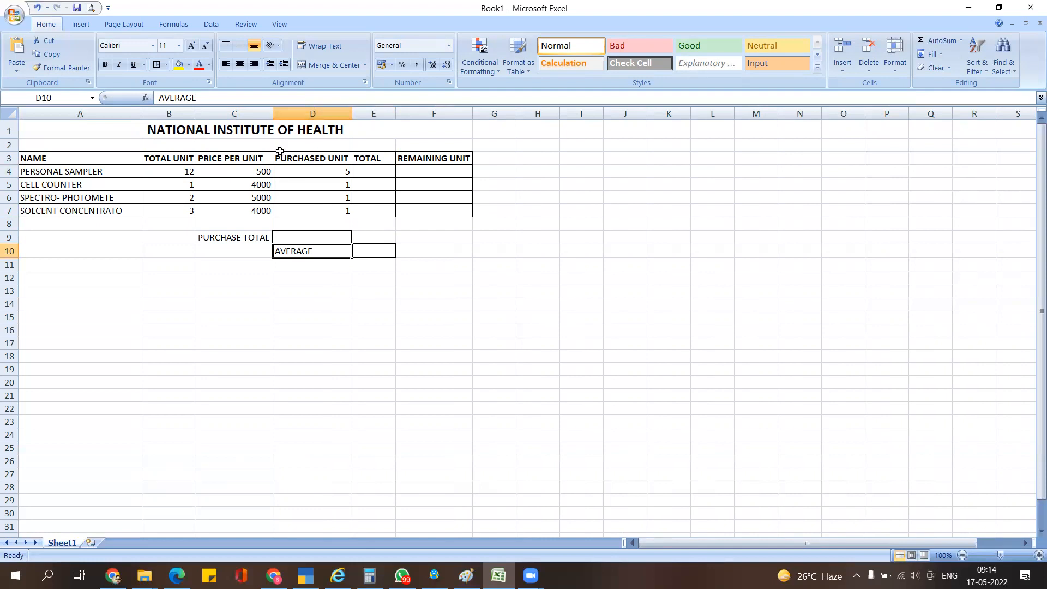
left_click(369, 174)
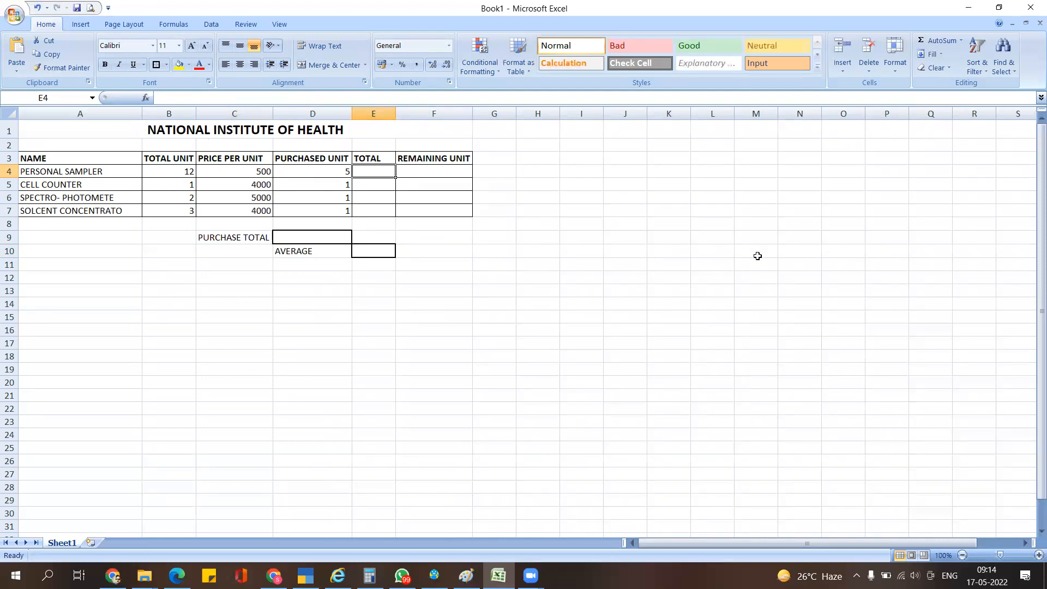
- Enter =C4*D4 in E4 to multiply price by purchased units
type("=")
key("Left")
key("Left")
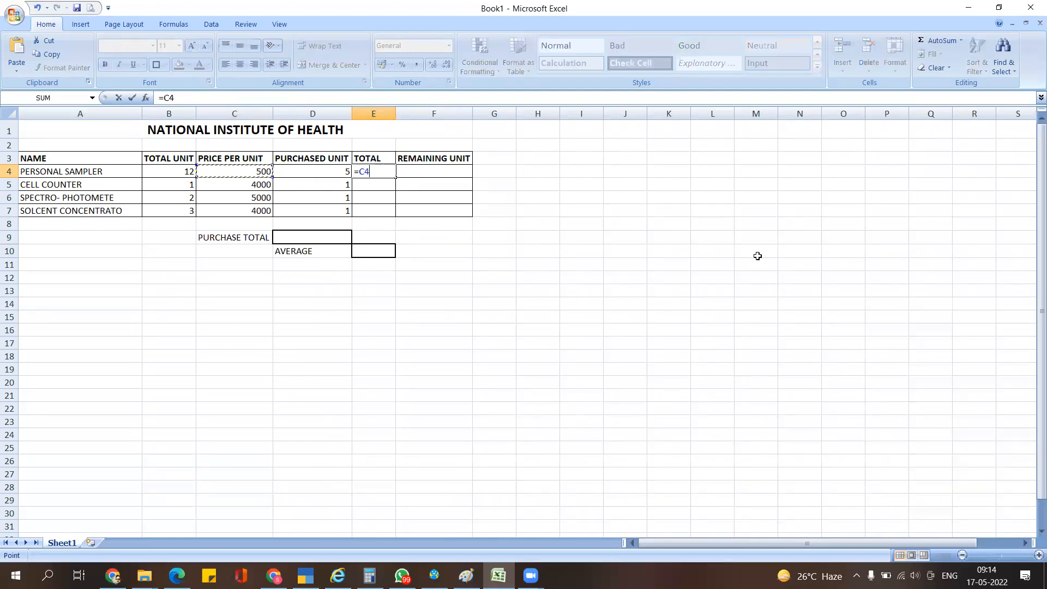
type("*")
key("Left")
key("Return")
- Test the E4 formula by changing D4 to 6, then restore it to 5
key("Up")
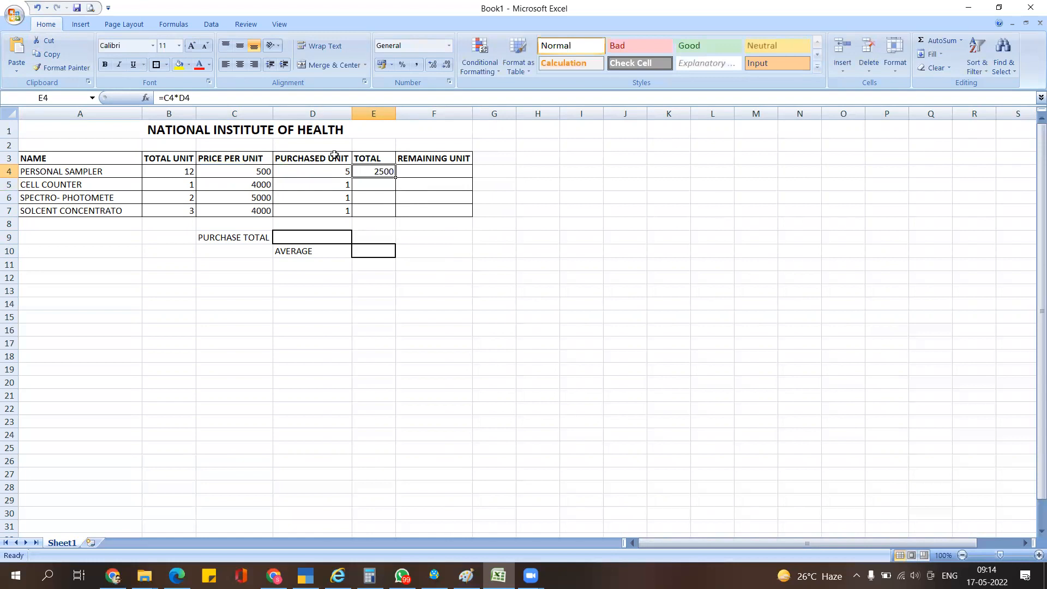
key("Left")
type("6")
key("Return")
key("Up")
type("5")
key("Return")
key("Right")
key("Up")
- Copy the E4 total formula into E5:E7, giving 4000, 5000 and 4000
key("ctrl+c")
left_click_drag(382, 183, 382, 211)
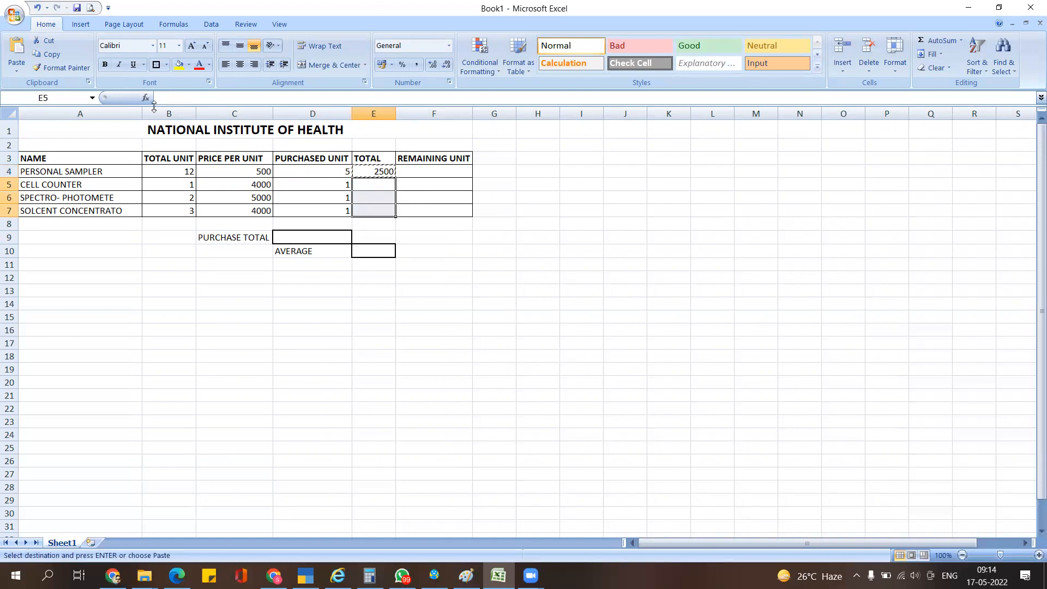
left_click(16, 49)
left_click(424, 187)
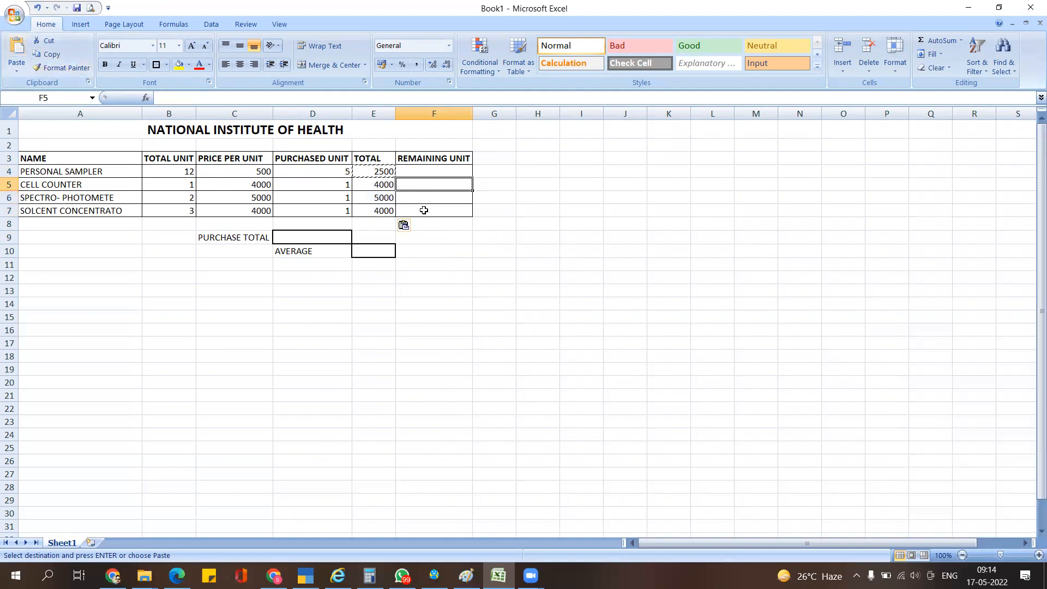
left_click(425, 169)
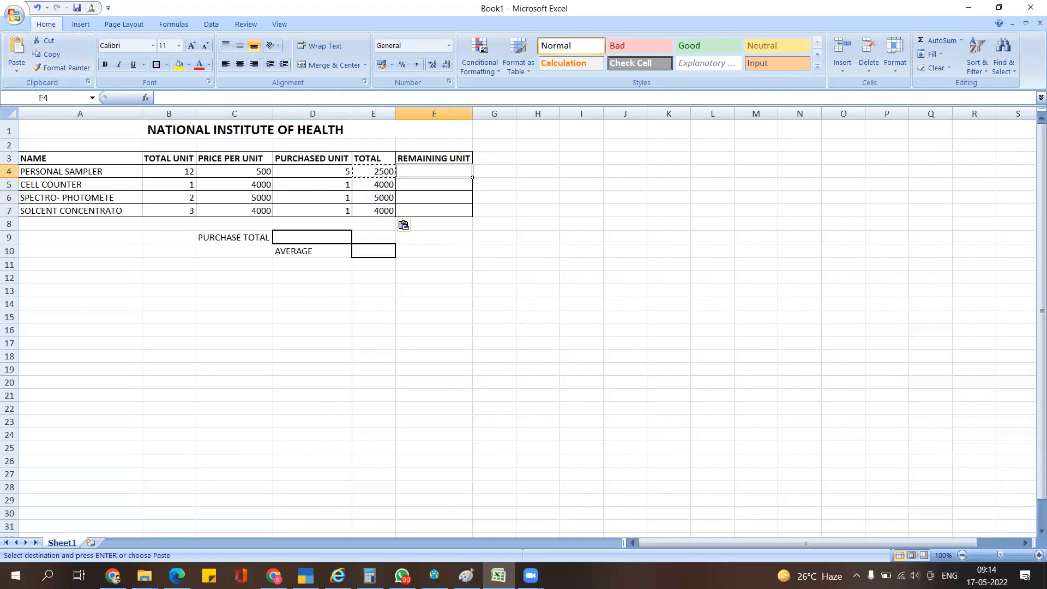
double_click(426, 171)
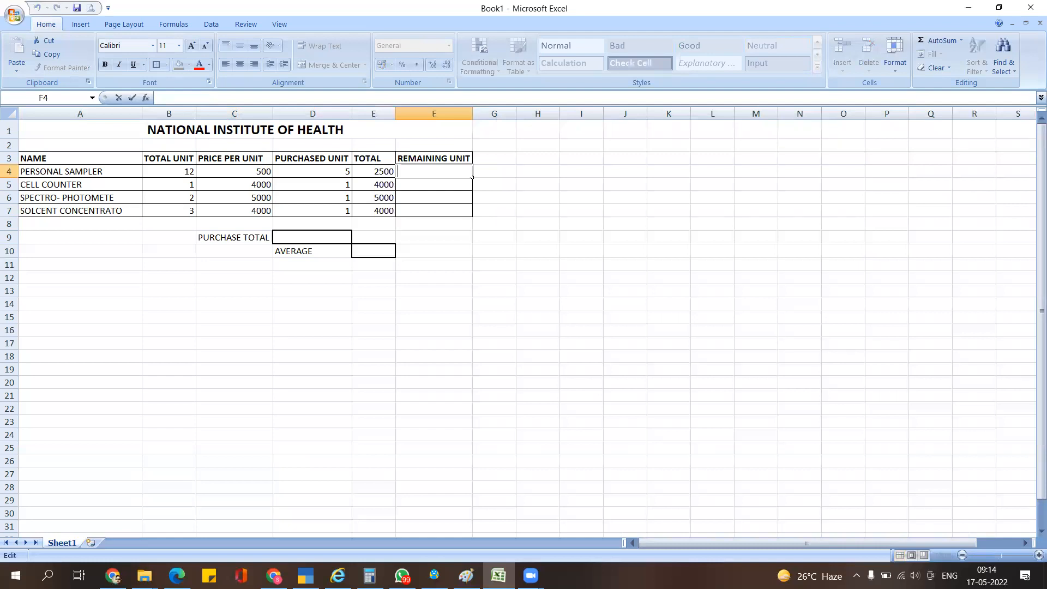
key("Return")
key("Down")
key("Up")
key("Up")
key("Left")
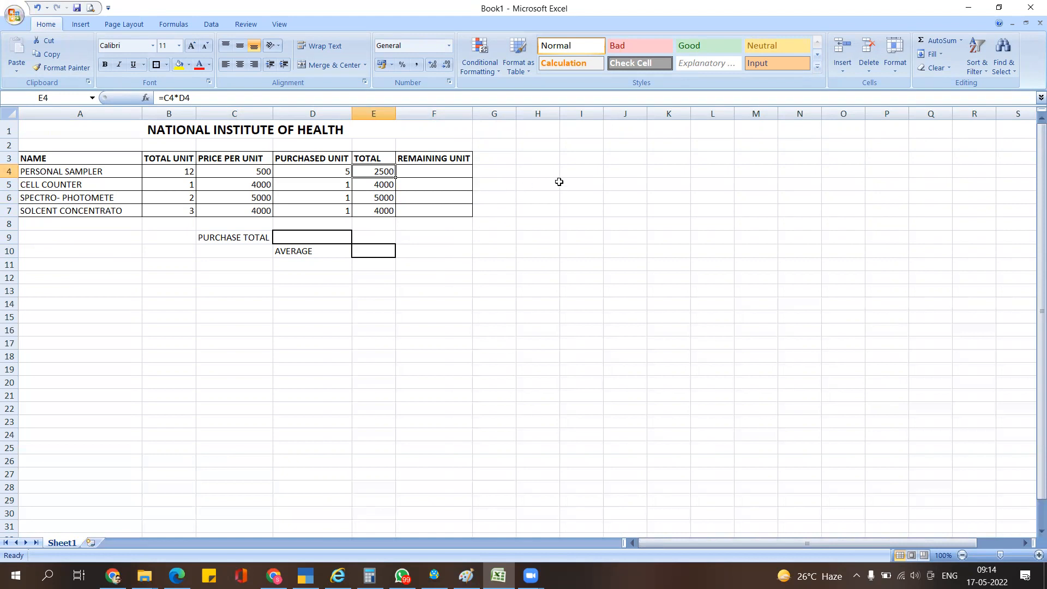
- Enter the formula =B4-D4 in F4 to get the remaining units
key("Right")
type("=")
key("Left")
key("Left")
key("Left")
key("Left")
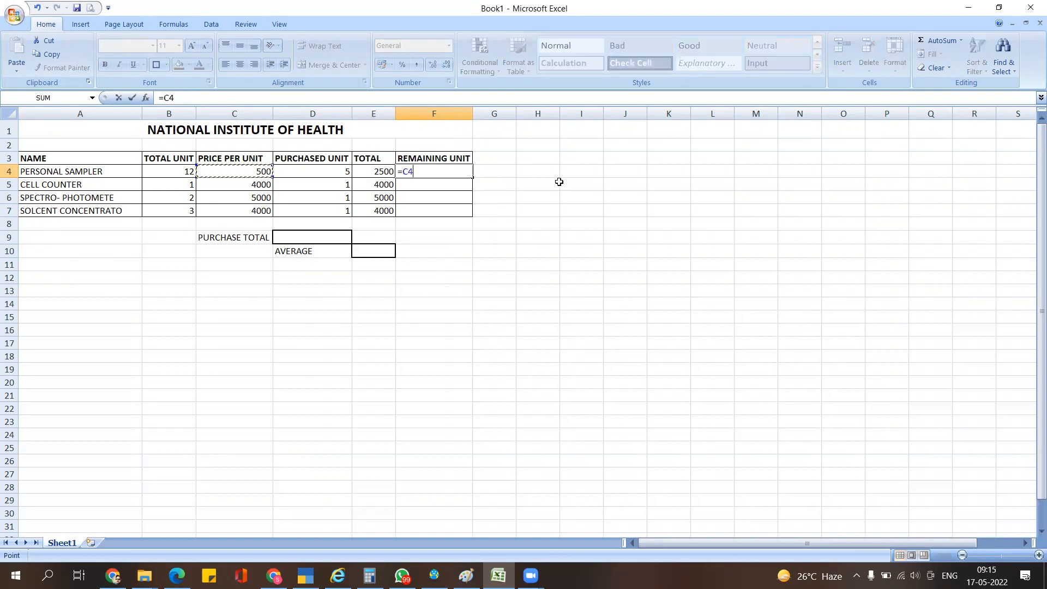
type("-")
key("Left")
key("Left")
key("Return")
- Copy the F4 formula into F5:F7, giving remaining units 0, 1 and 2
key("Up")
key("ctrl+c")
key("Down")
key("shift+Down")
key("shift+Down")
key("ctrl+v")
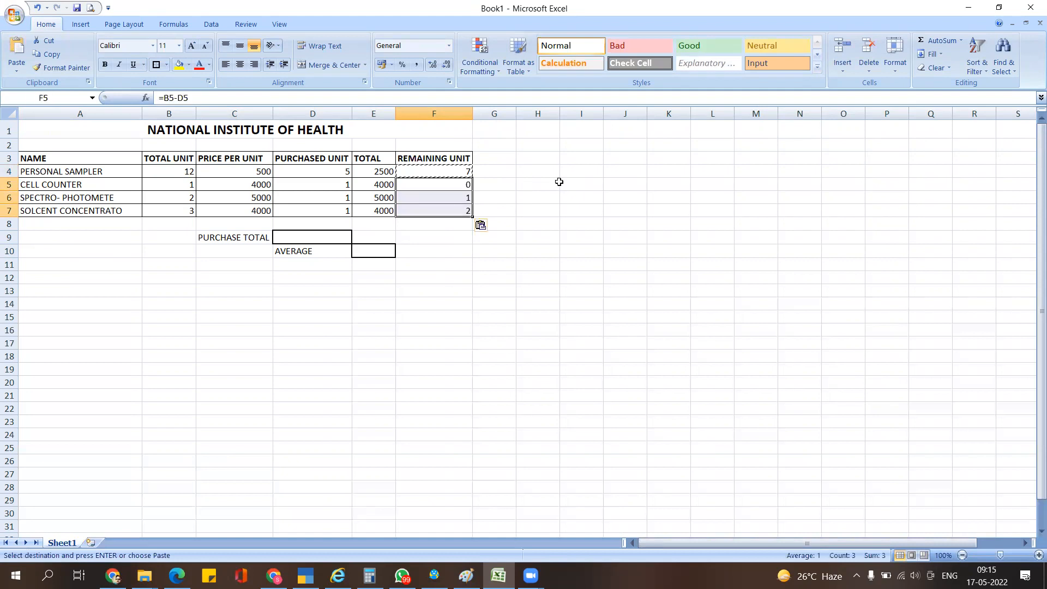
key("F2")
key("Escape")
- Select the PURCHASE TOTAL cell D9 and bring up the instructions PDF
key("Down")
key("Down")
key("Down")
key("Down")
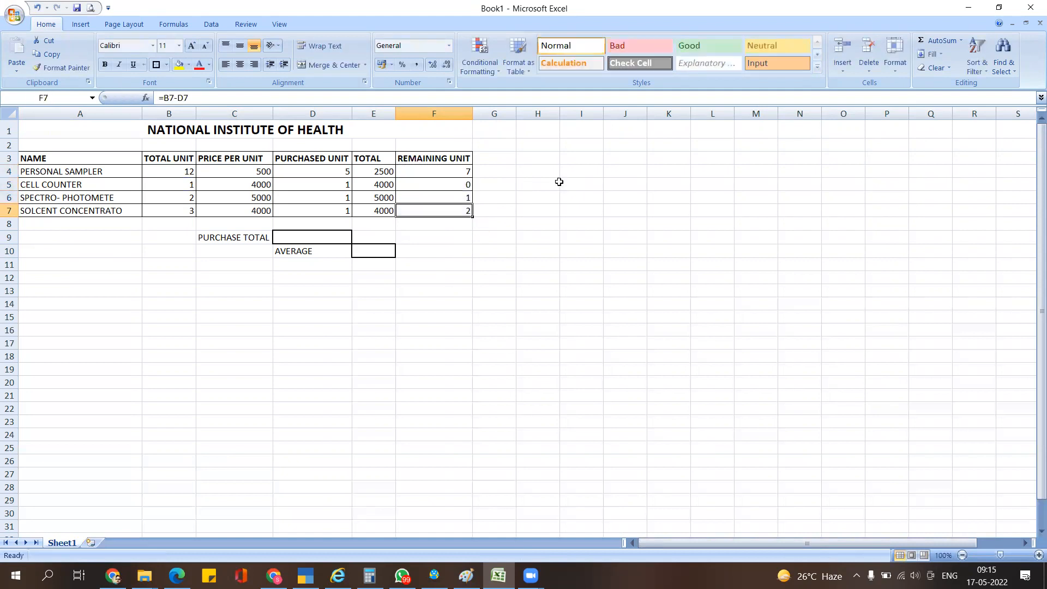
key("Up")
key("Left")
key("Left")
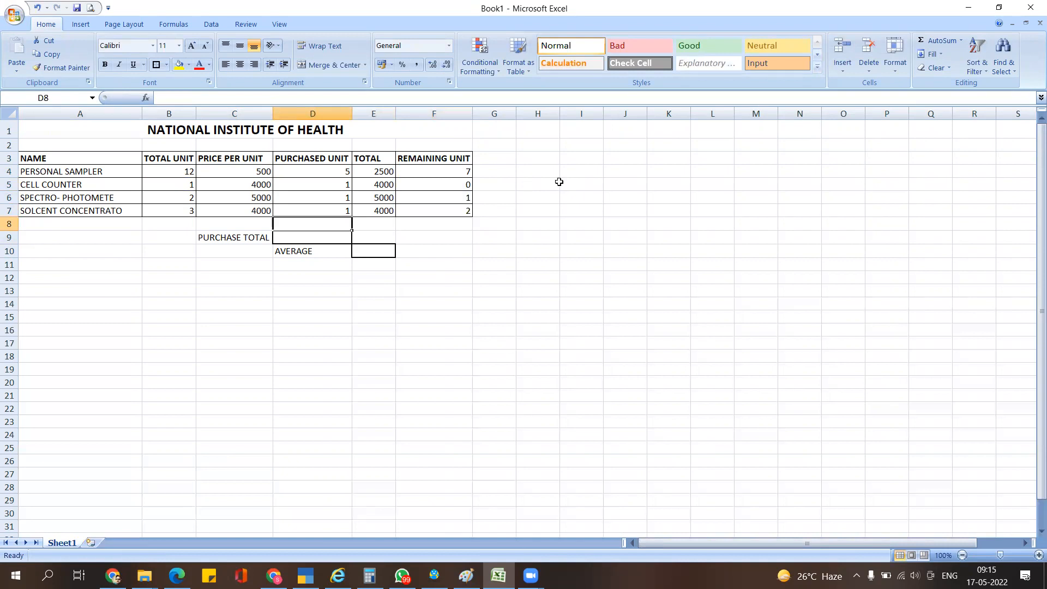
left_click(384, 275)
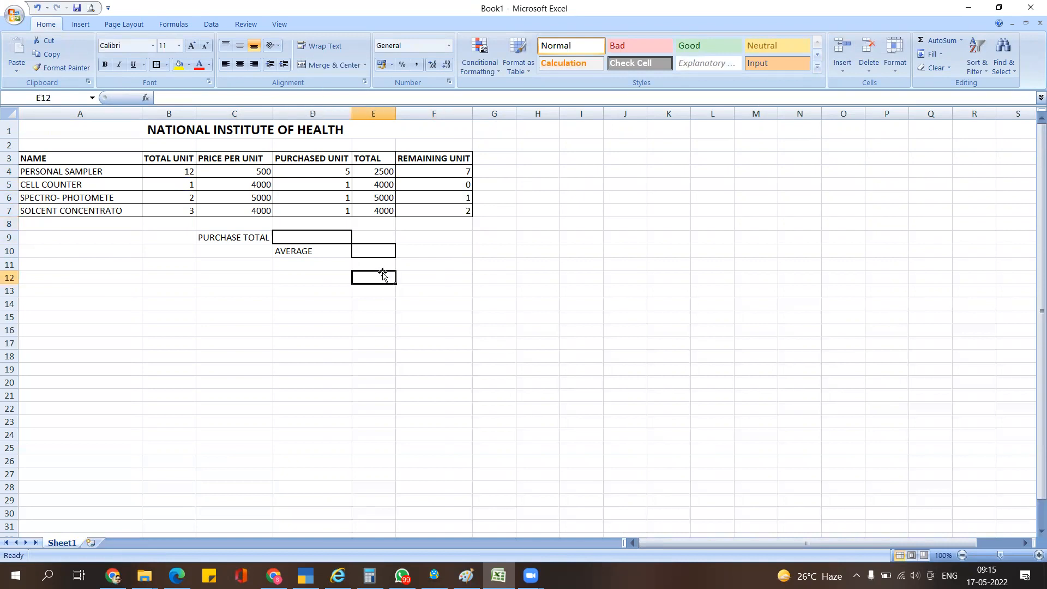
left_click(342, 235)
key("alt+Tab")
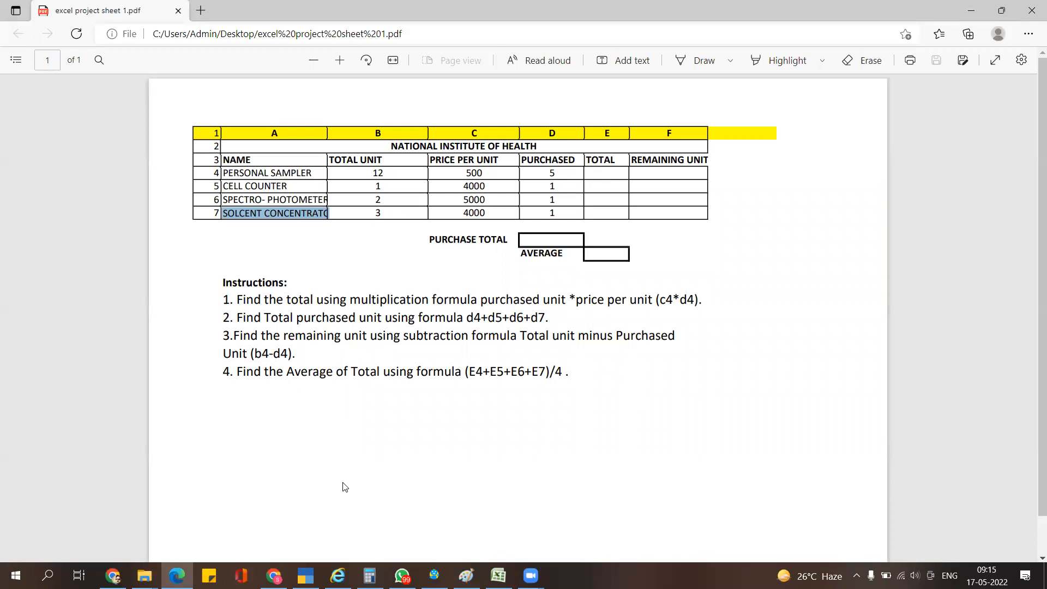
- Enter =SUM(D4:D7) in D9 so PURCHASE TOTAL shows 8
key("alt+Tab")
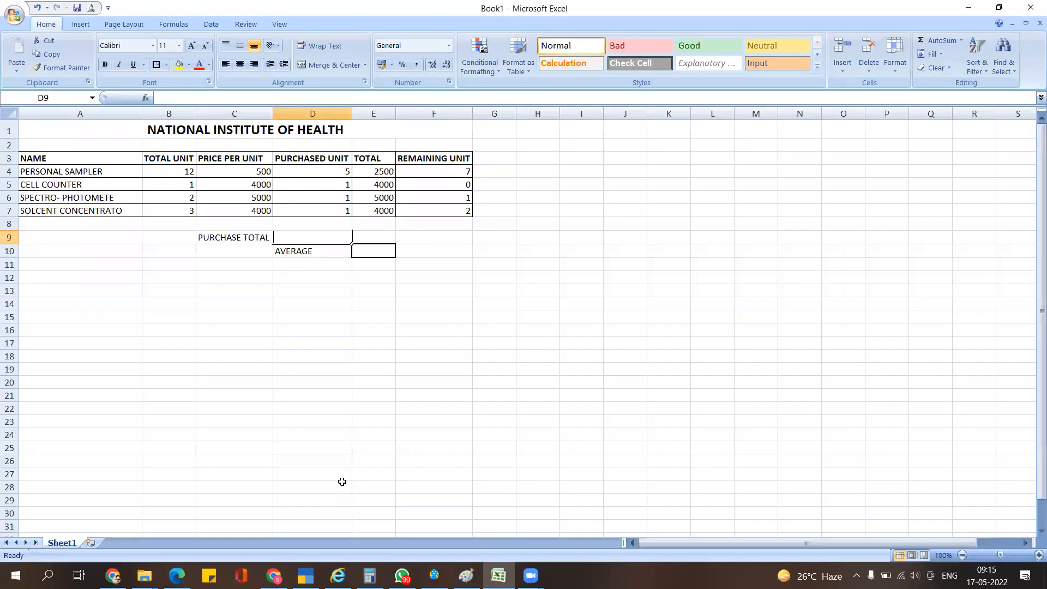
left_click(352, 295)
left_click(322, 236)
type("=")
key("alt+Tab")
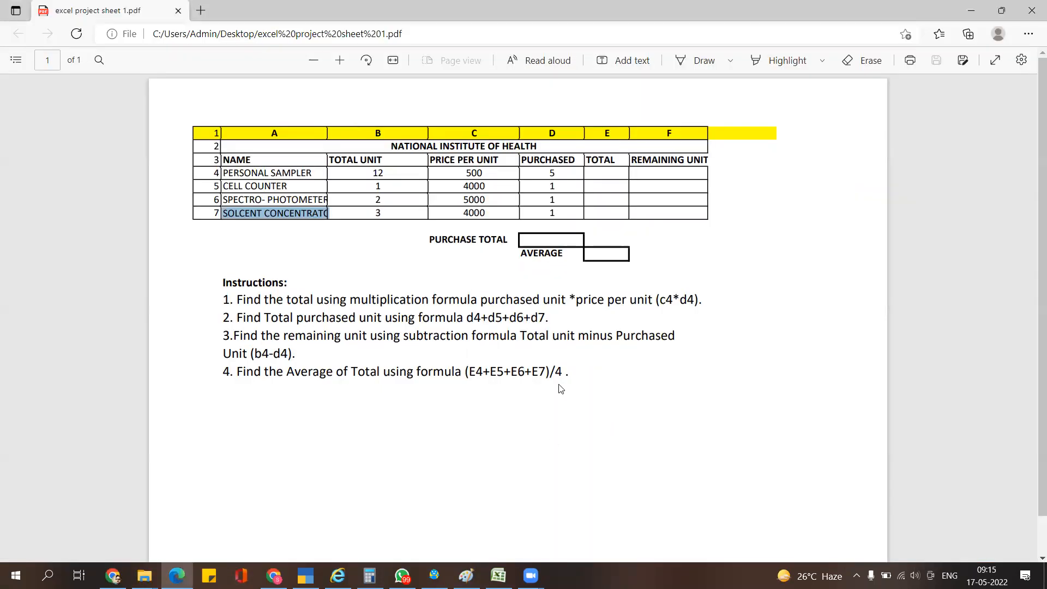
key("alt+Tab")
type("SUM(")
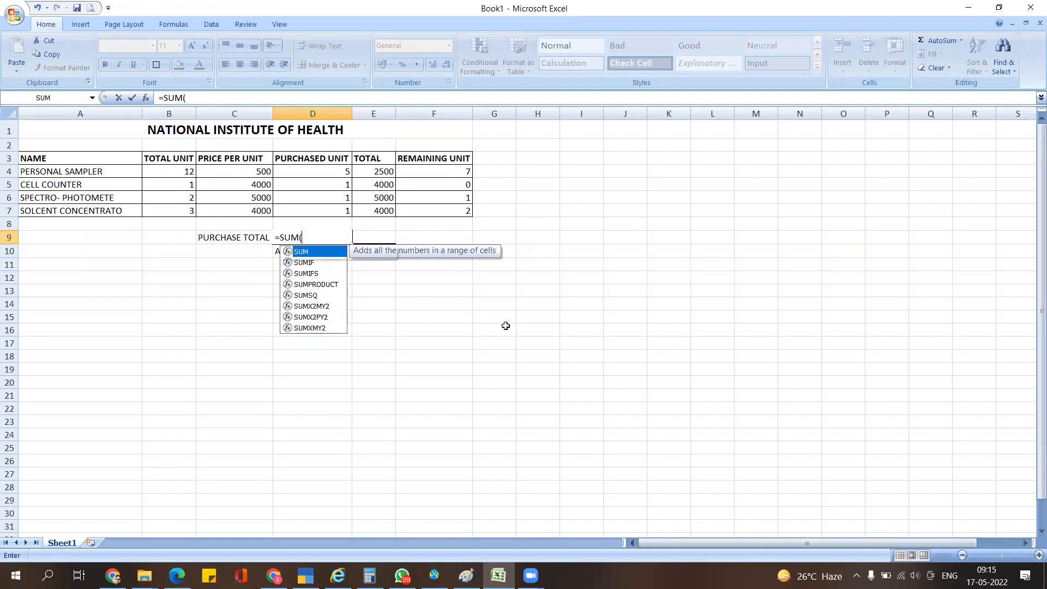
key("Up")
key("Up")
key("shift+Up")
key("shift+Up")
key("shift+Up")
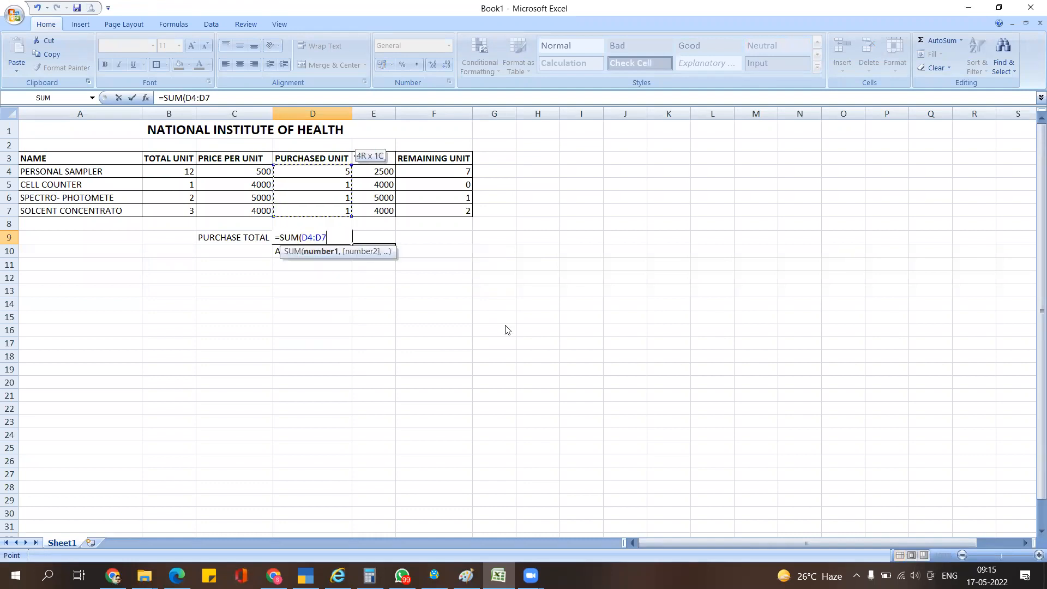
type(")")
key("Return")
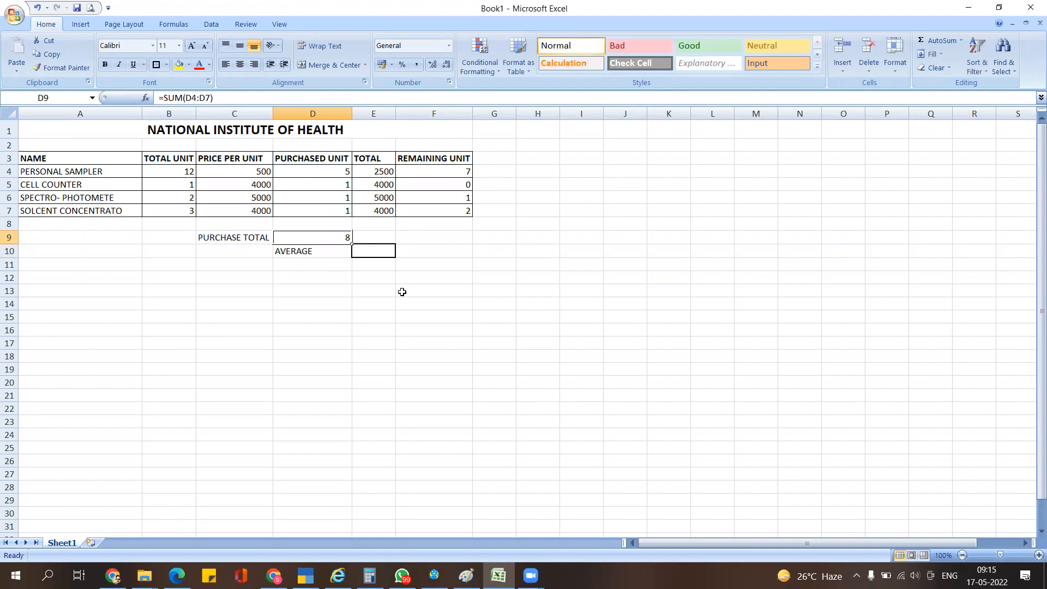
left_click_drag(385, 171, 384, 210)
left_click(405, 260)
left_click(386, 249)
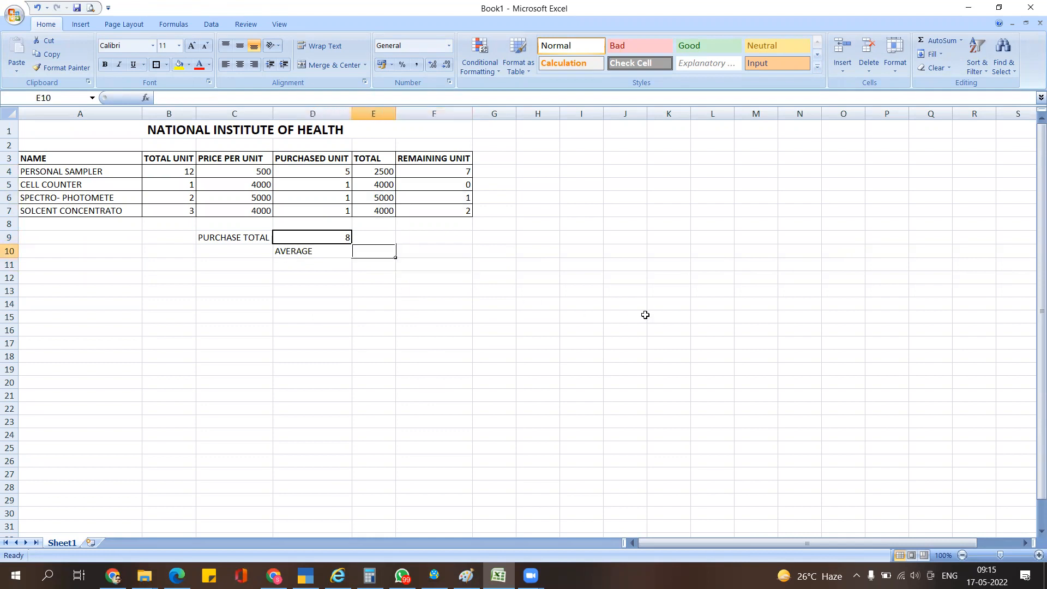
type("=A")
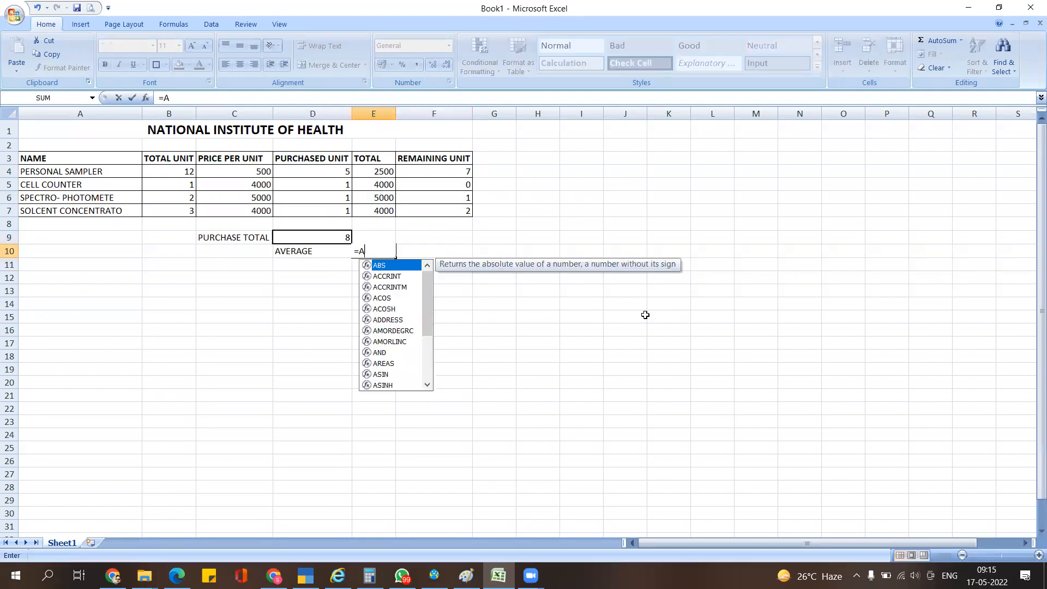
type("VERAGE")
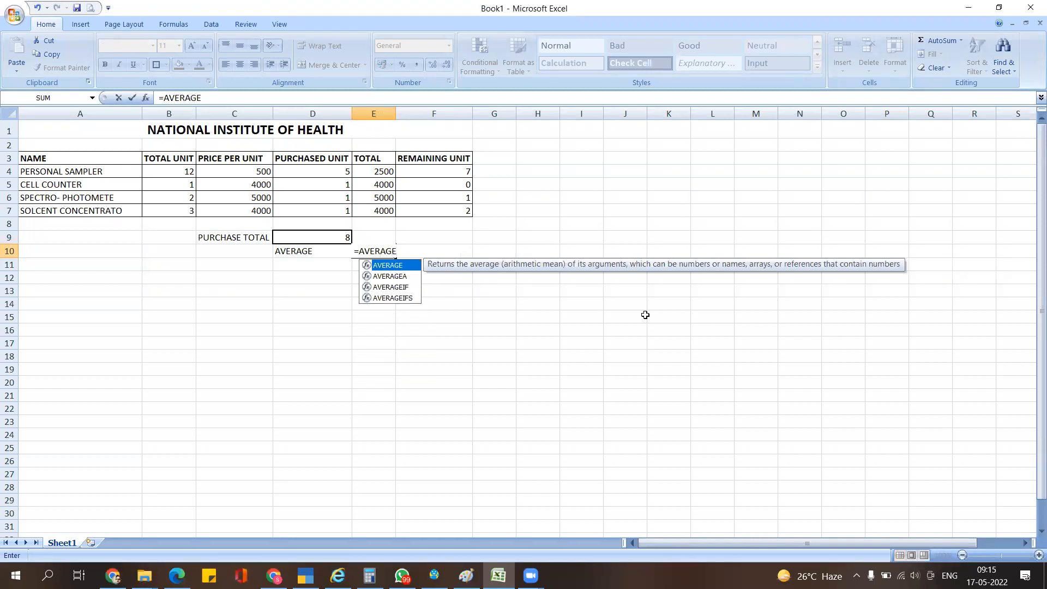
type("(")
key("Up")
key("Up")
key("Up")
key("shift+Up")
key("shift+Up")
key("shift+Up")
type(")")
key("Return")
key("Up")
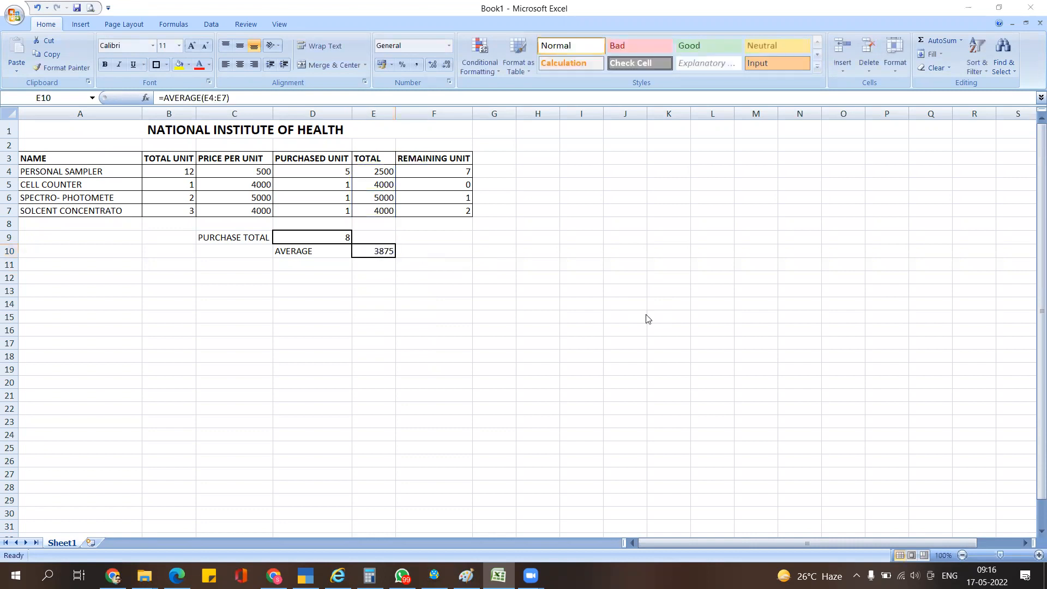
key("alt+Tab")
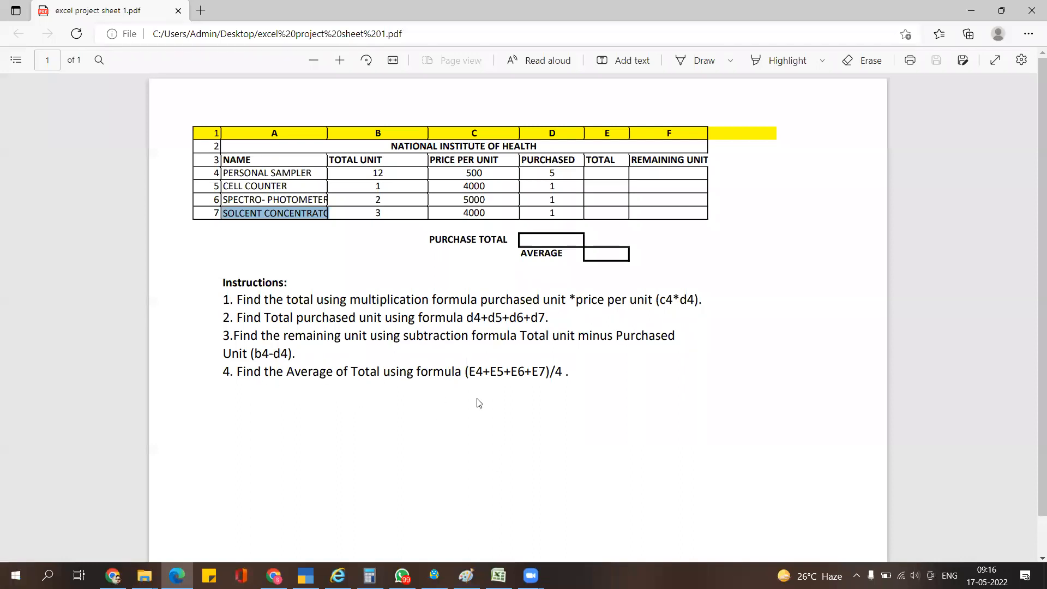
key("alt+Tab")
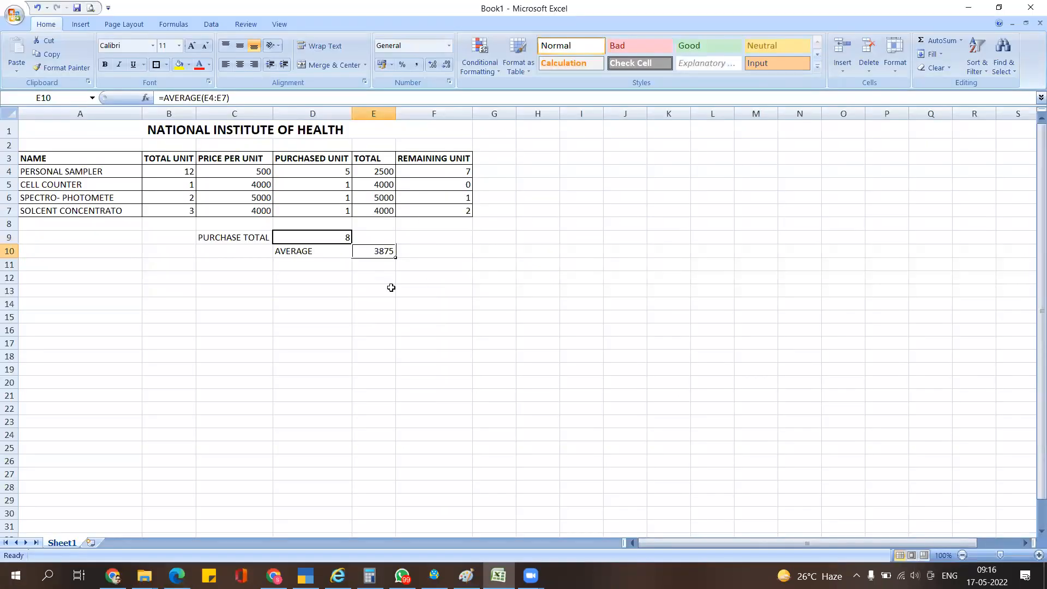
left_click(383, 266)
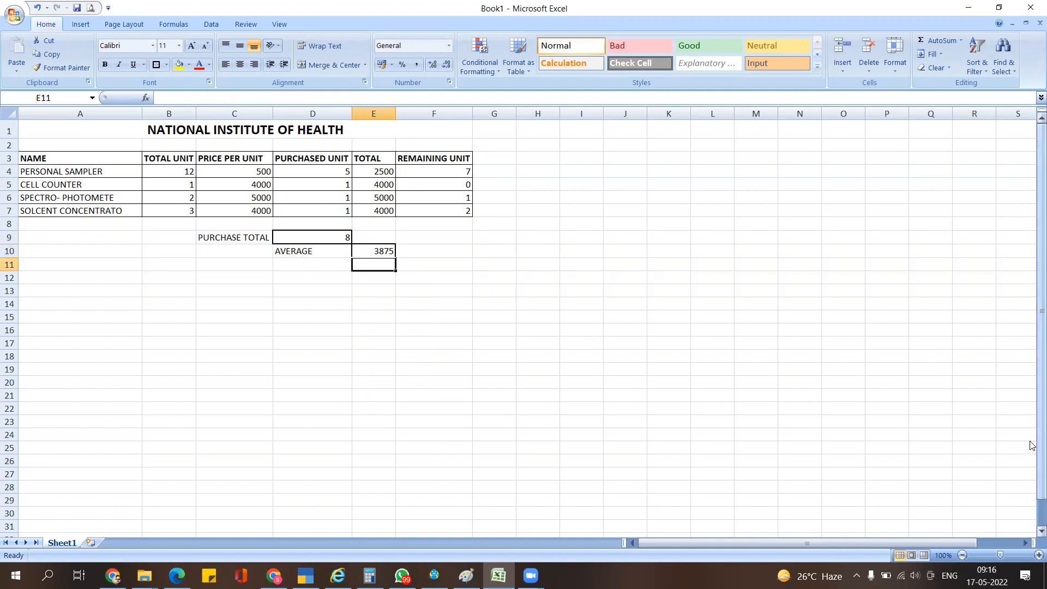
key("alt+Tab")
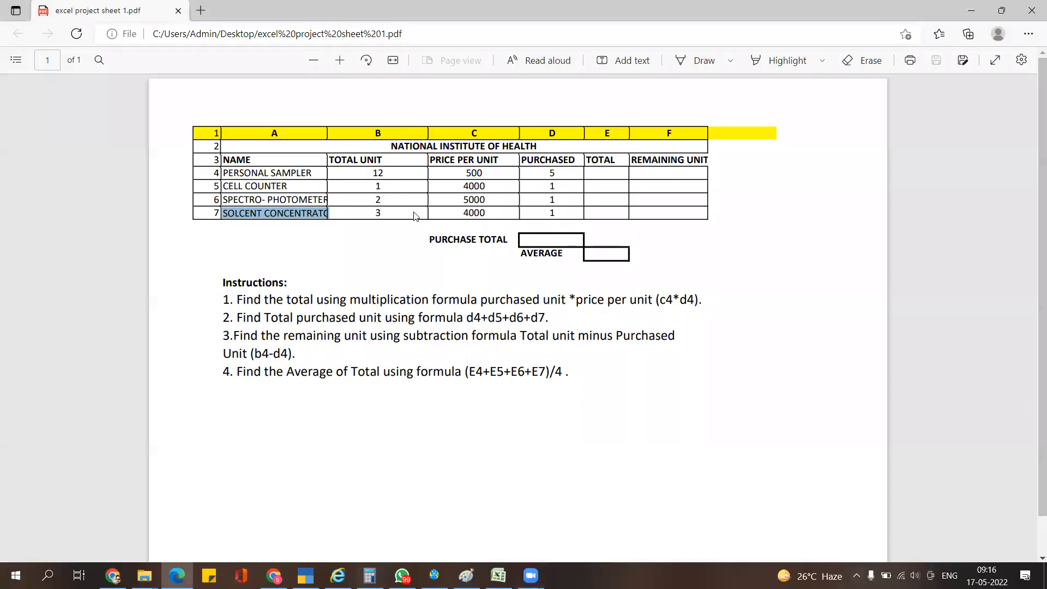
key("alt+Tab")
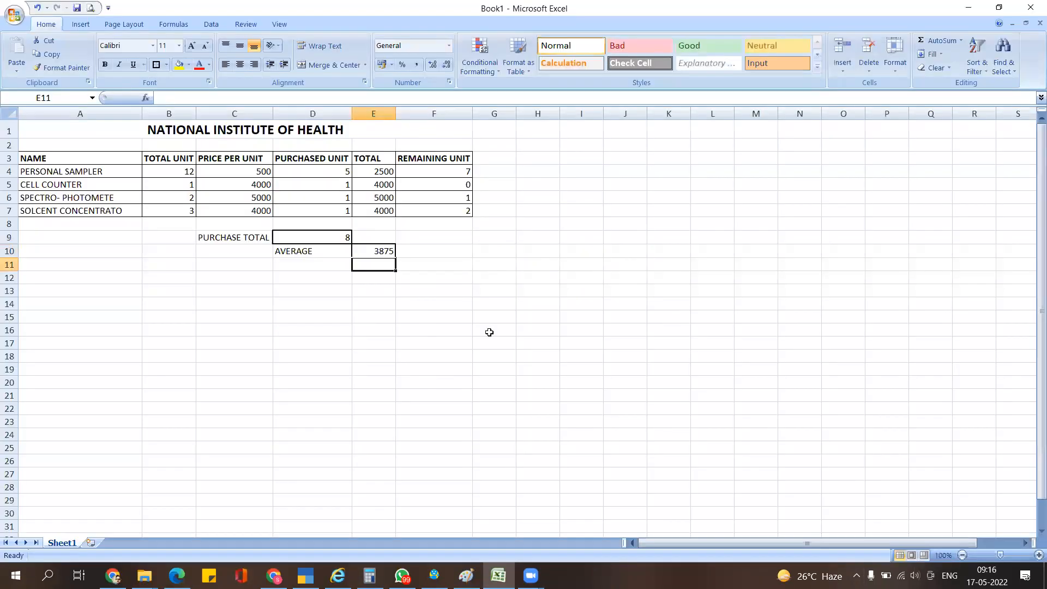
left_click(379, 251)
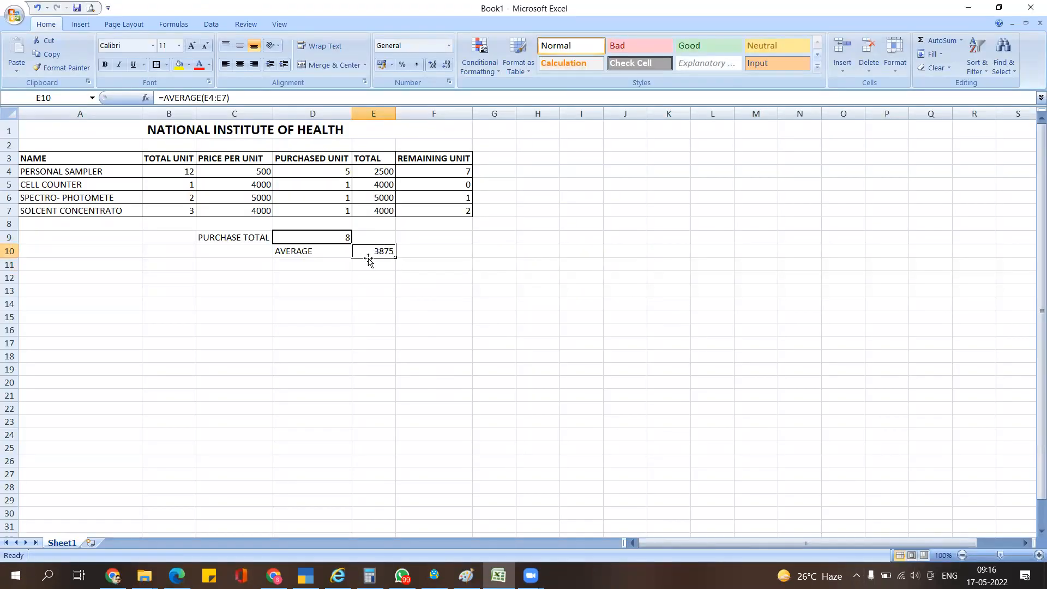
key("Return")
type("=")
key("Up")
key("Up")
key("Up")
key("Up")
key("Up")
key("Up")
key("Up")
type("+")
key("Up")
key("Up")
key("Up")
key("Up")
key("Up")
key("Up")
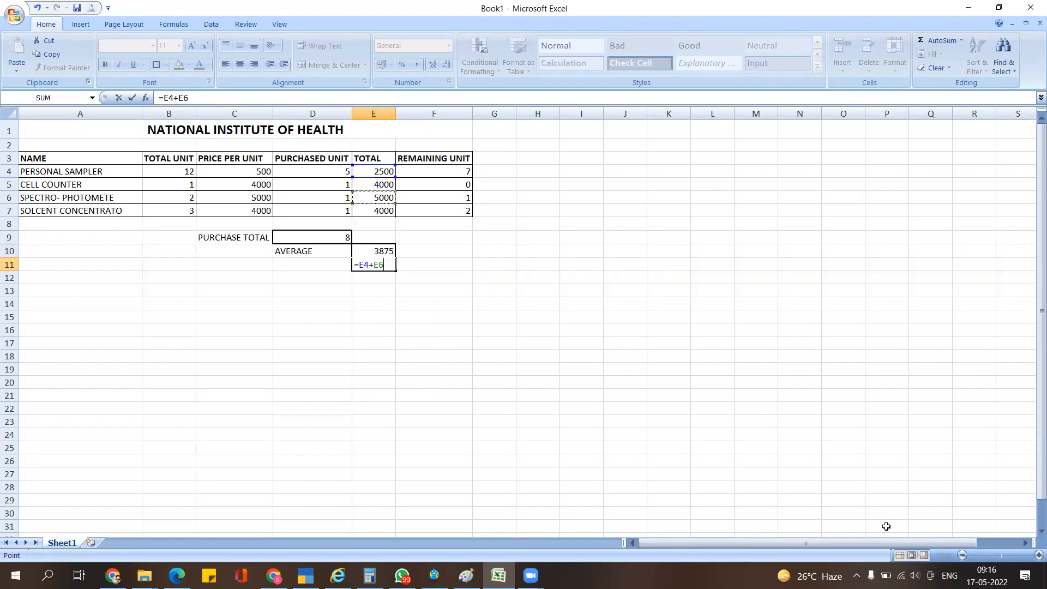
type("+")
key("Up")
key("Up")
key("Up")
key("Up")
key("Up")
type("+")
key("Up")
key("Up")
key("Up")
key("Up")
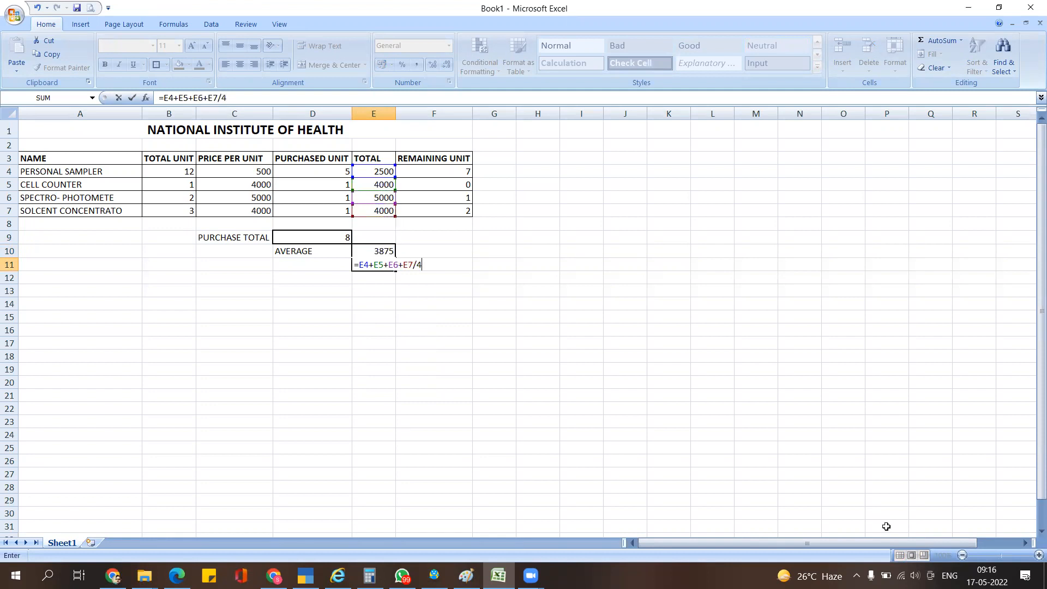
key("Return")
key("F2")
key("Left")
key("Left")
key("Left")
type(")(")
key("BackSpace")
type("(")
key("Return")
key("Up")
key("Up")
key("Down")
key("Delete")
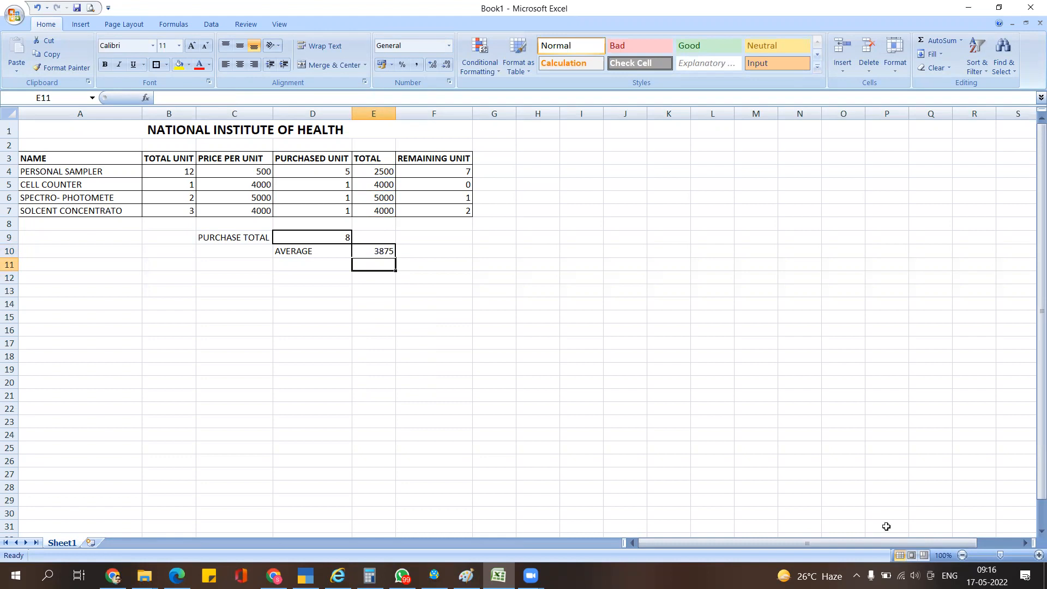
key("alt+Tab")
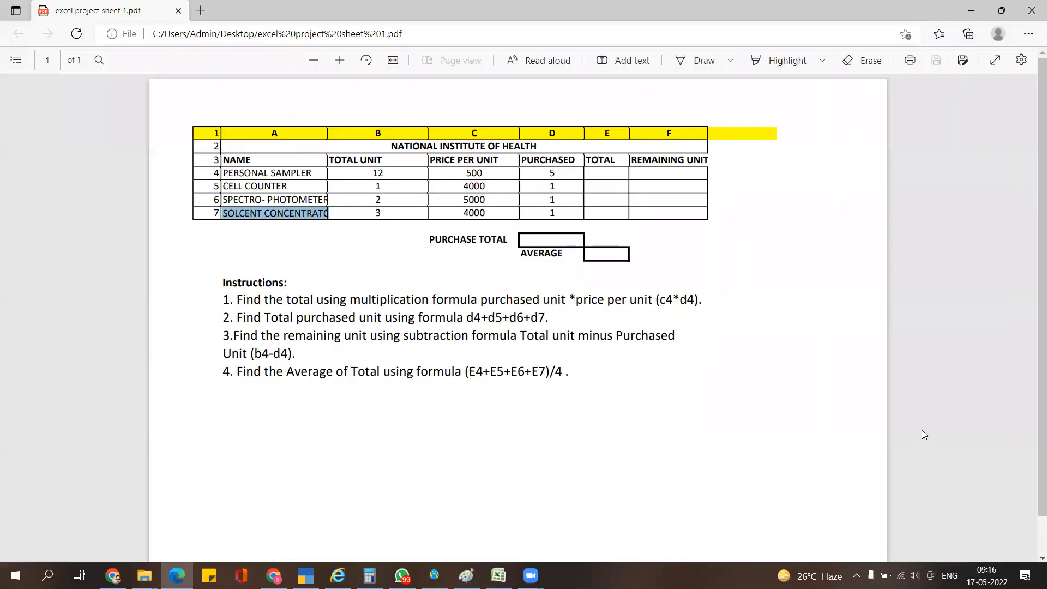
key("alt+Tab")
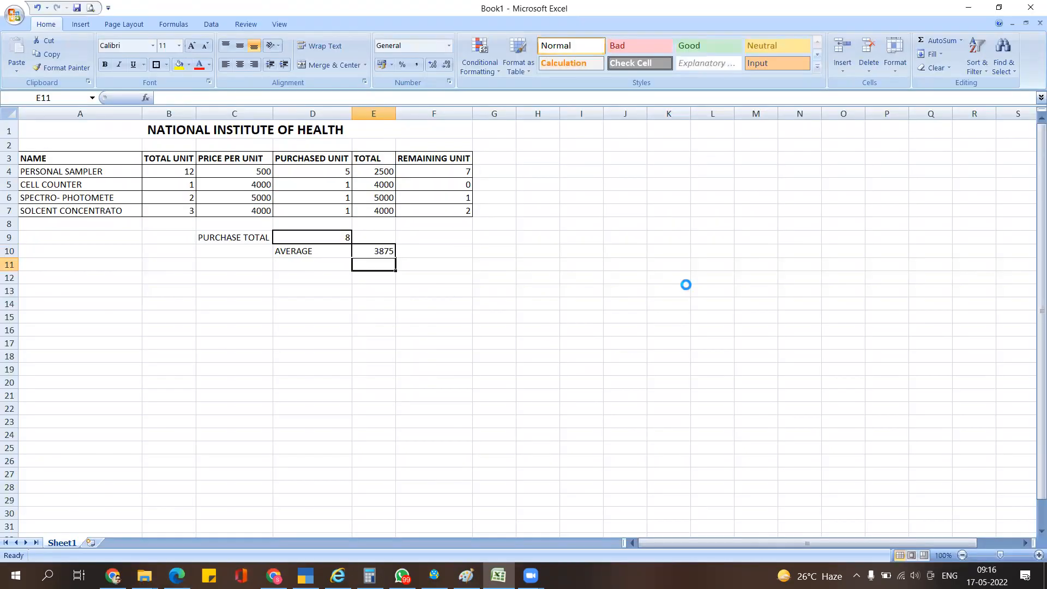
key("ctrl+F2")
- Zoom into the print preview, then reopen it to show page 1 of 2
left_click(631, 287)
scroll(572, 266, "up", 5)
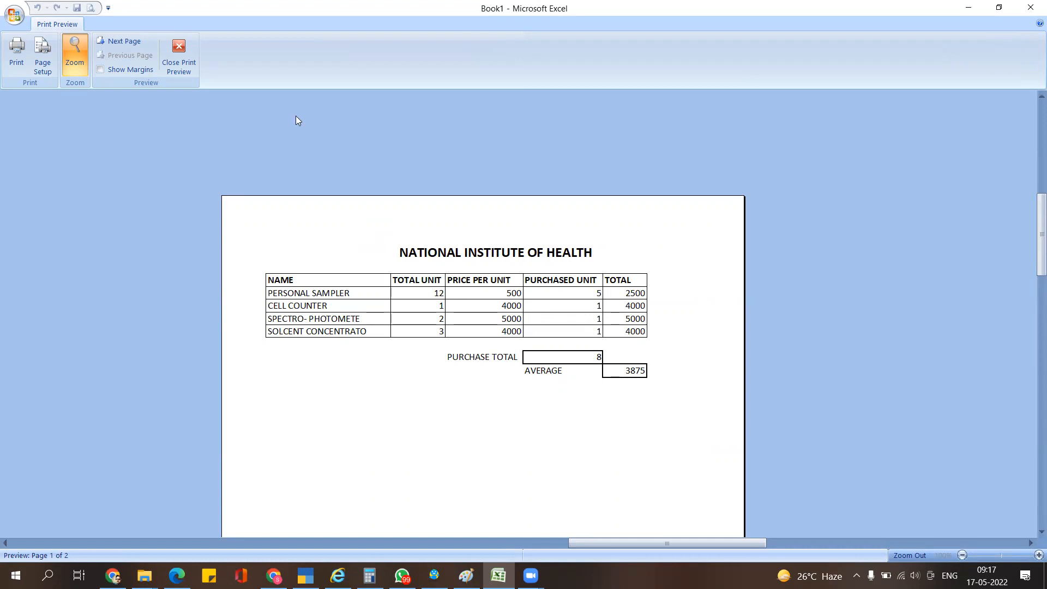
left_click(175, 52)
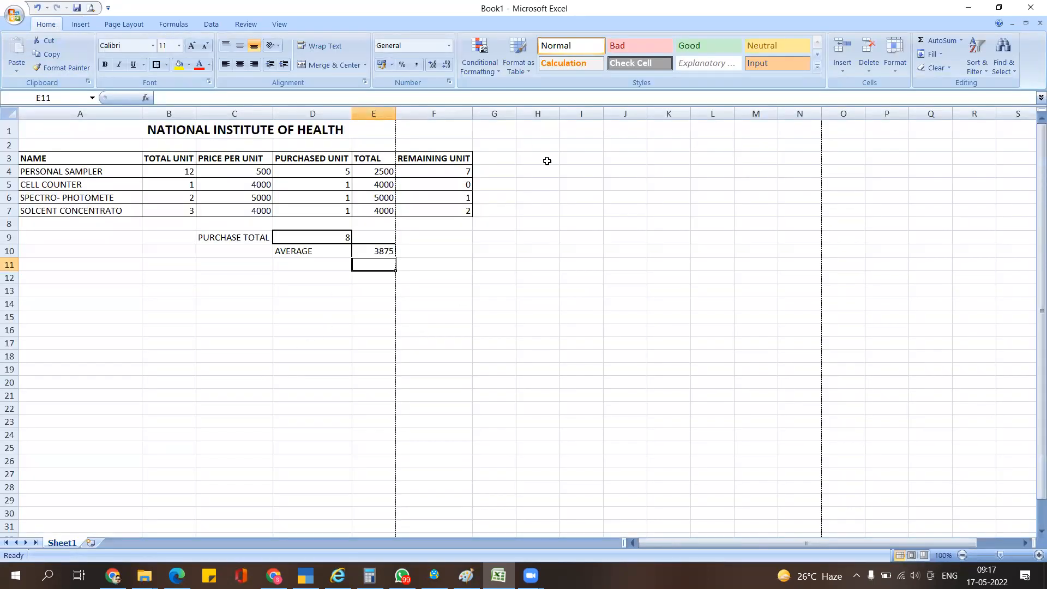
left_click(210, 276)
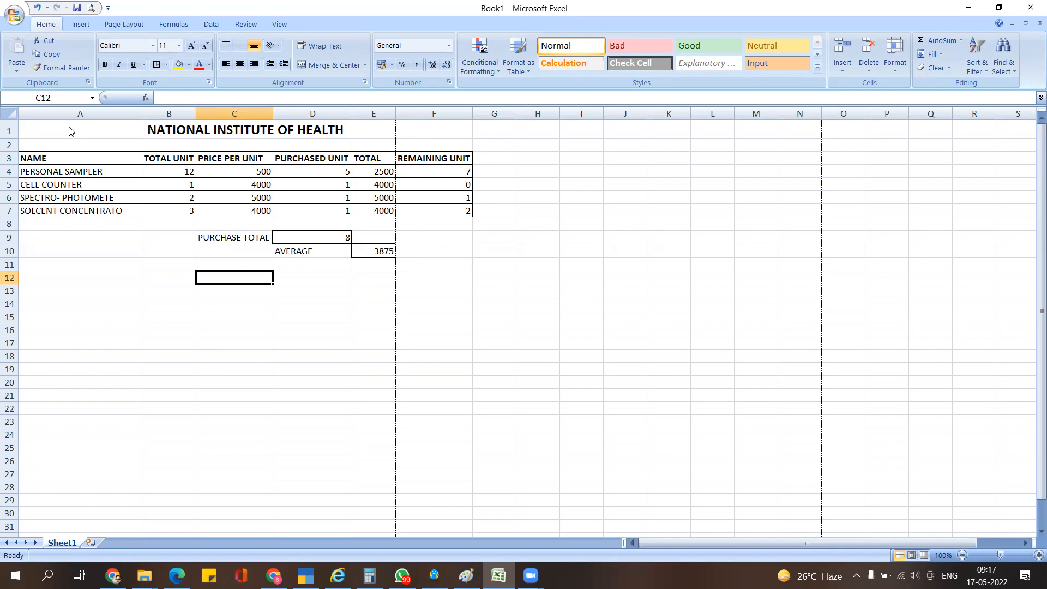
key("ctrl+F2")
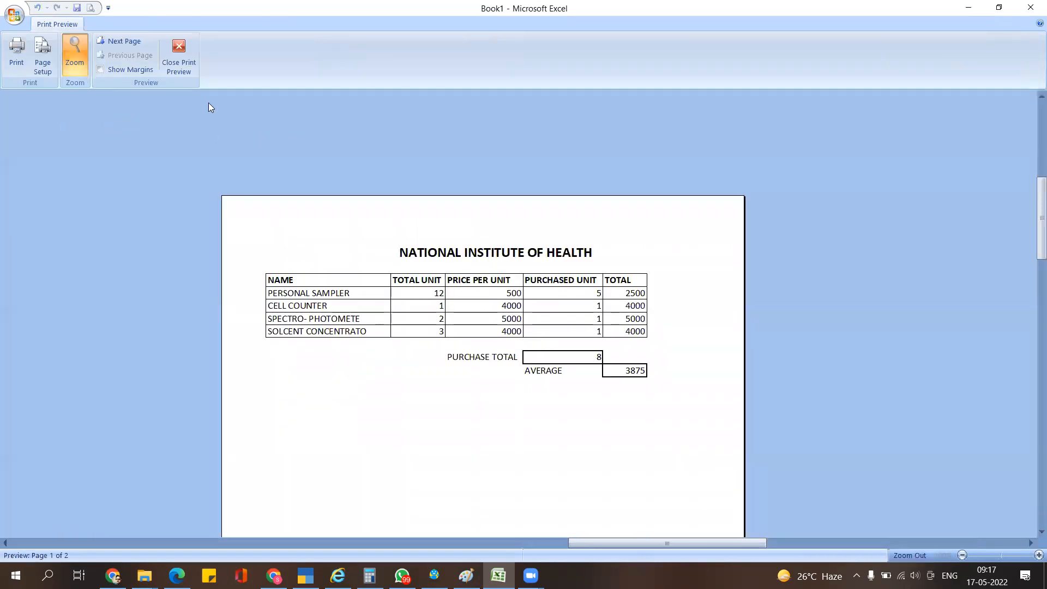
- Leave the print preview and drag the D/E border to narrow column D
left_click(182, 66)
left_click(275, 286)
left_click(309, 146)
left_click(310, 157)
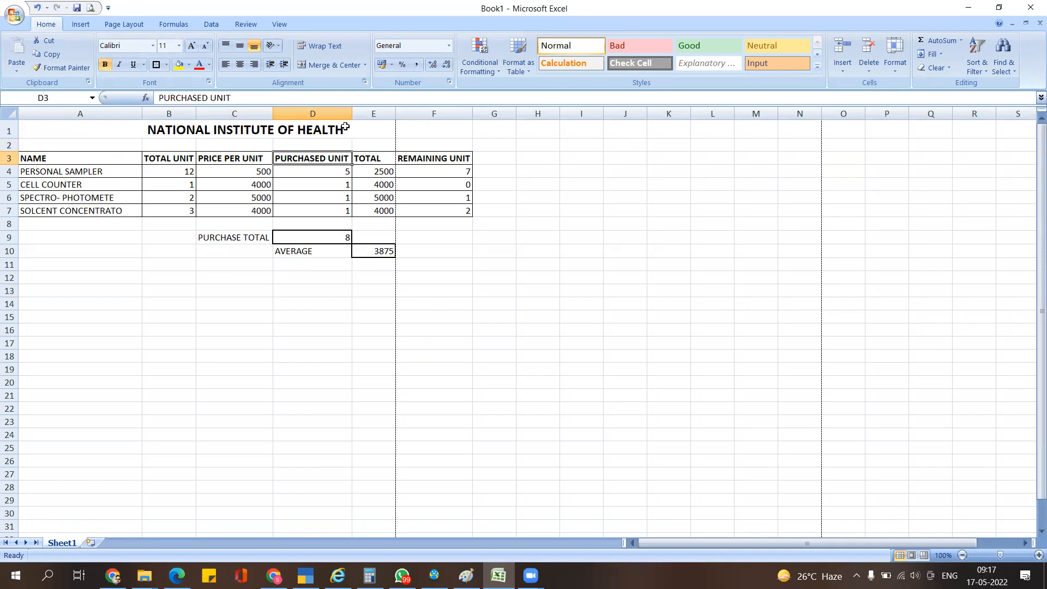
left_click_drag(349, 115, 324, 122)
left_click(346, 202)
- Wrap the PURCHASED UNIT header in D3 onto two lines and adjust column D's width
left_click(298, 154)
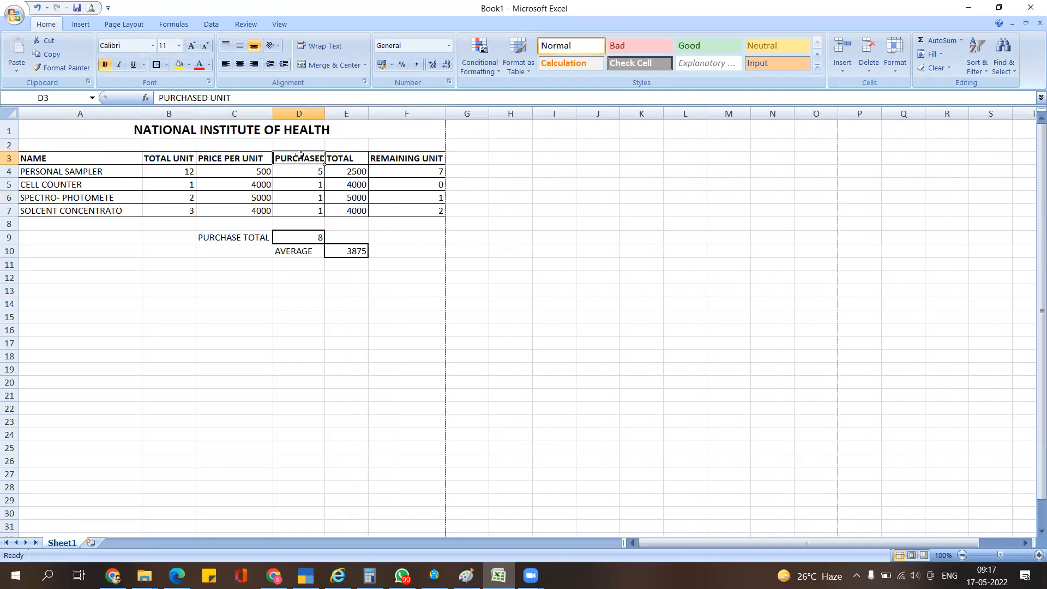
left_click(319, 50)
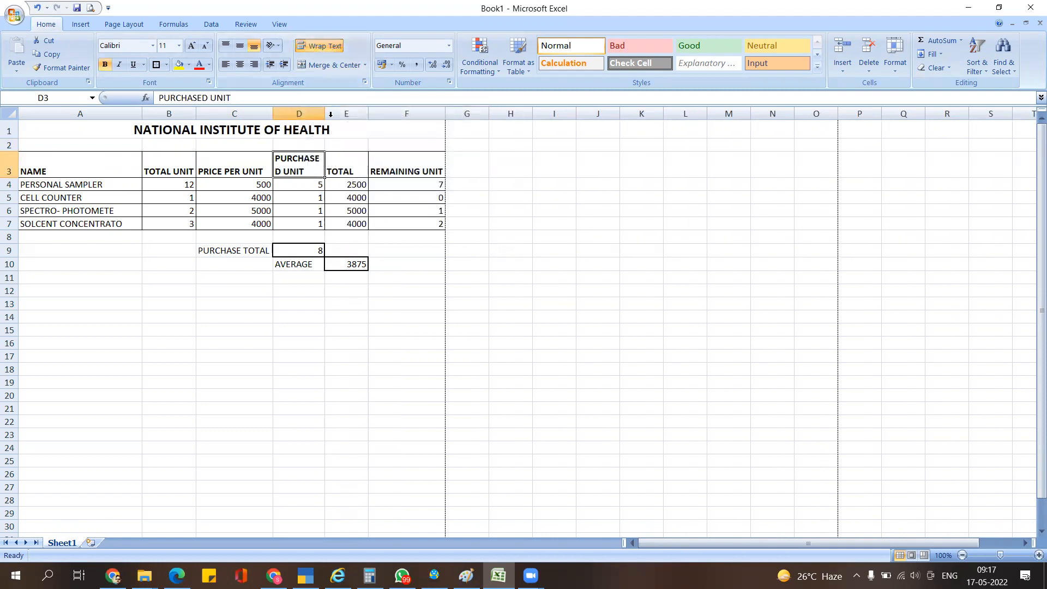
left_click_drag(323, 107, 332, 107)
left_click(368, 315)
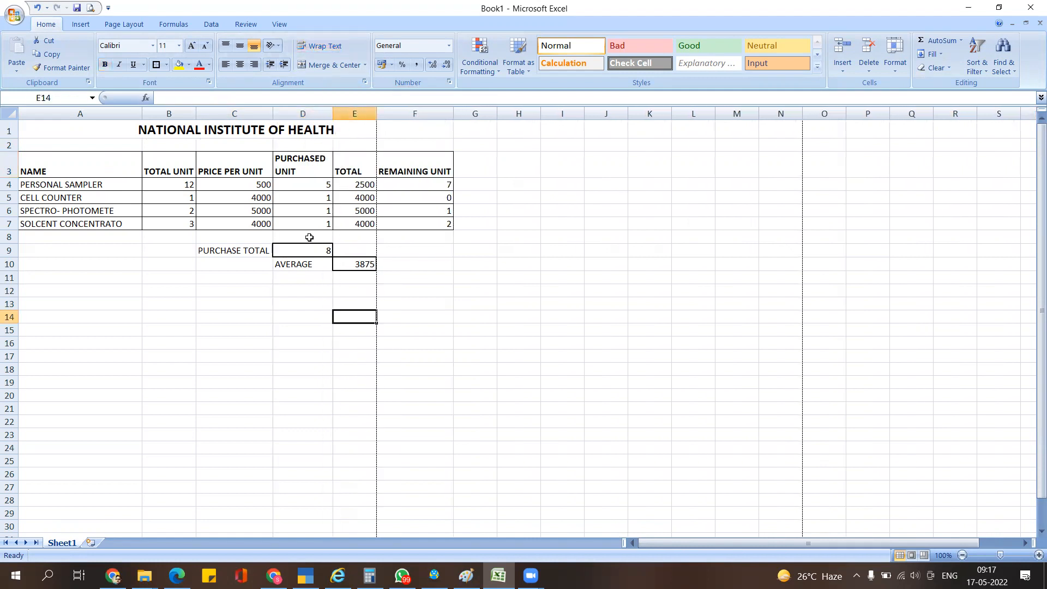
- Check the PRICE PER UNIT, AVERAGE and TOTAL UNIT cells after the resize
left_click(254, 166)
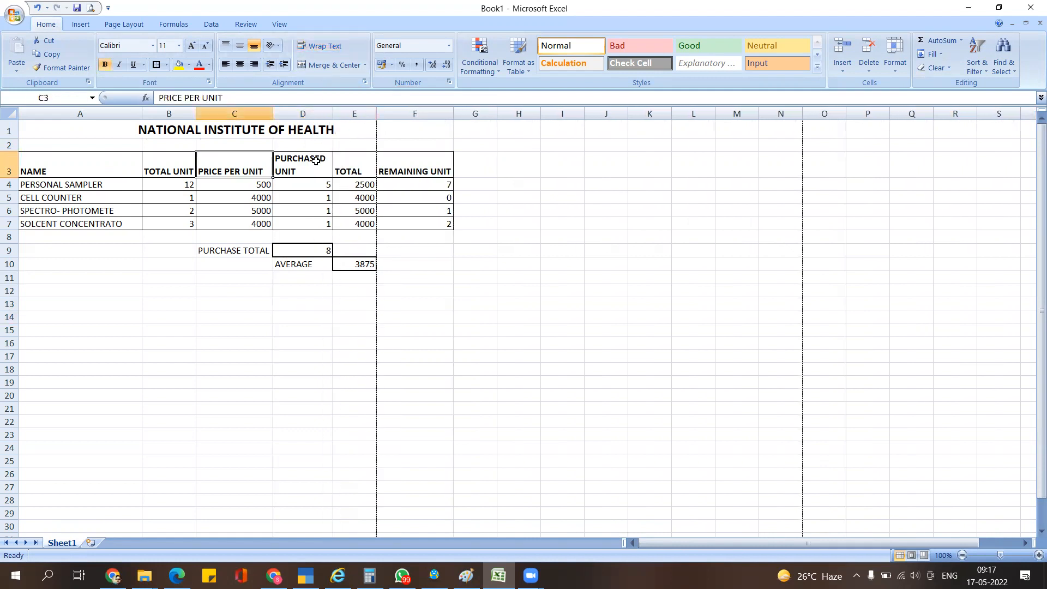
left_click(292, 260)
left_click(176, 154)
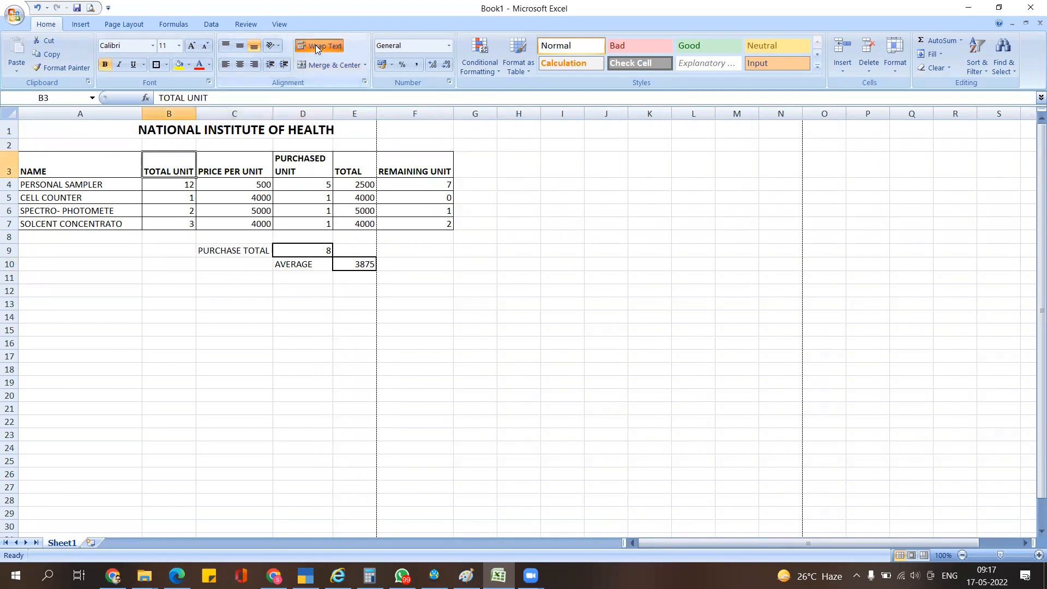
left_click(243, 303)
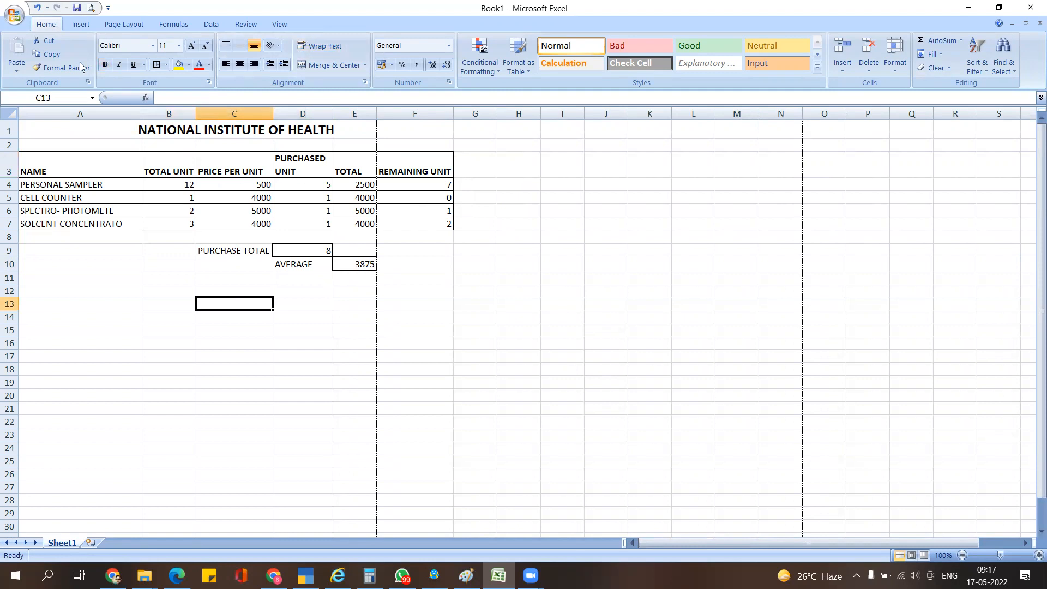
left_click(81, 24)
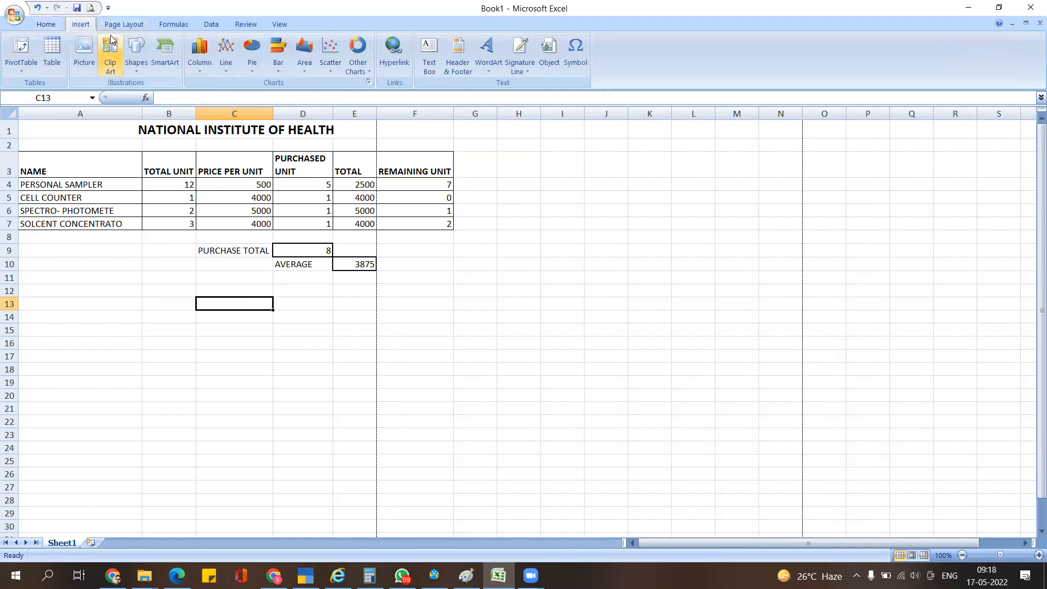
- Set the page orientation to Landscape and confirm in print preview
left_click(116, 26)
left_click(129, 64)
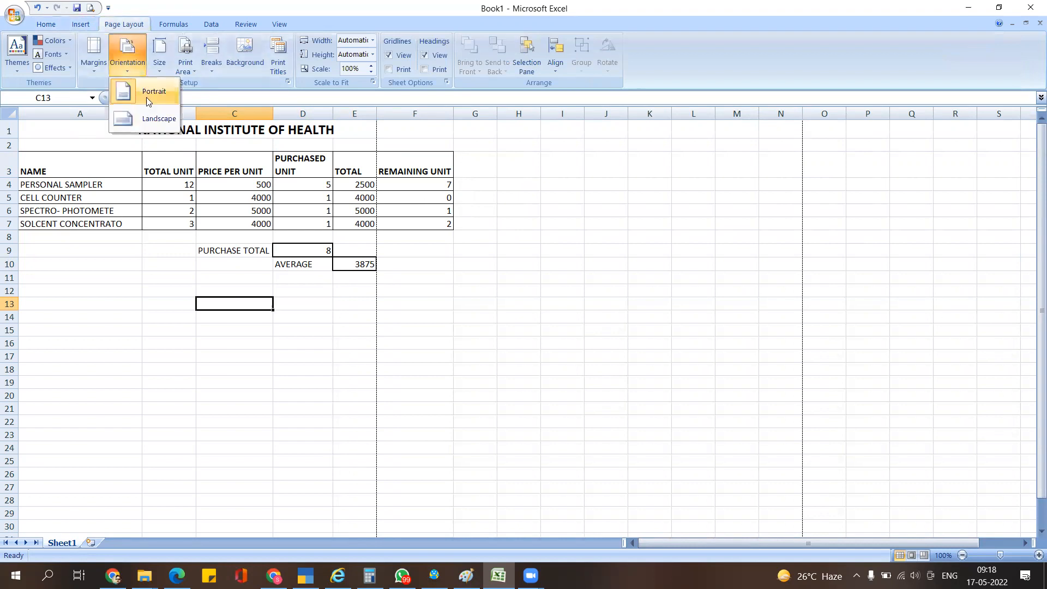
left_click(145, 119)
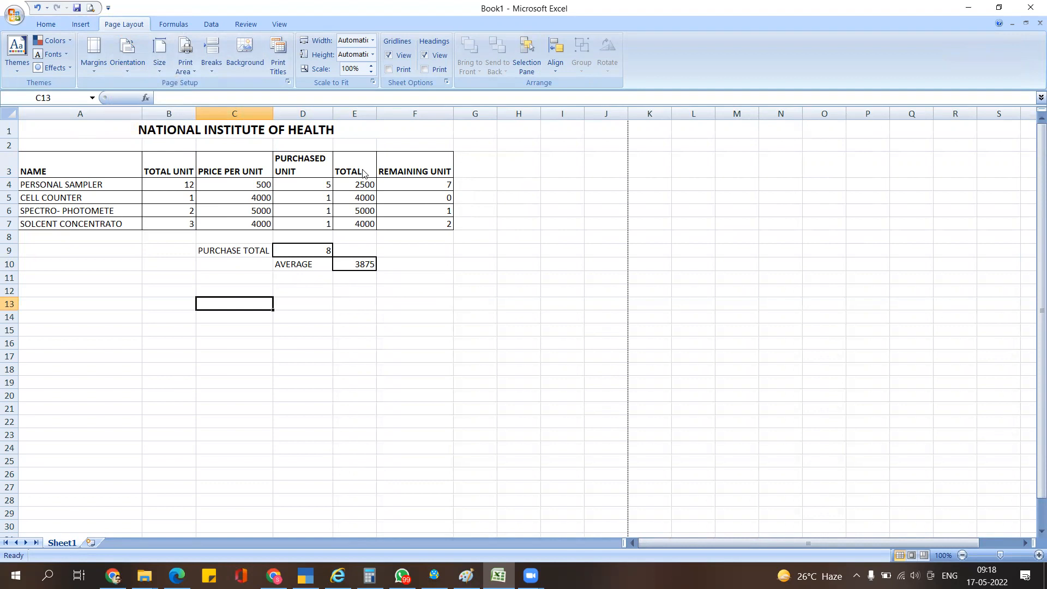
key("ctrl+F2")
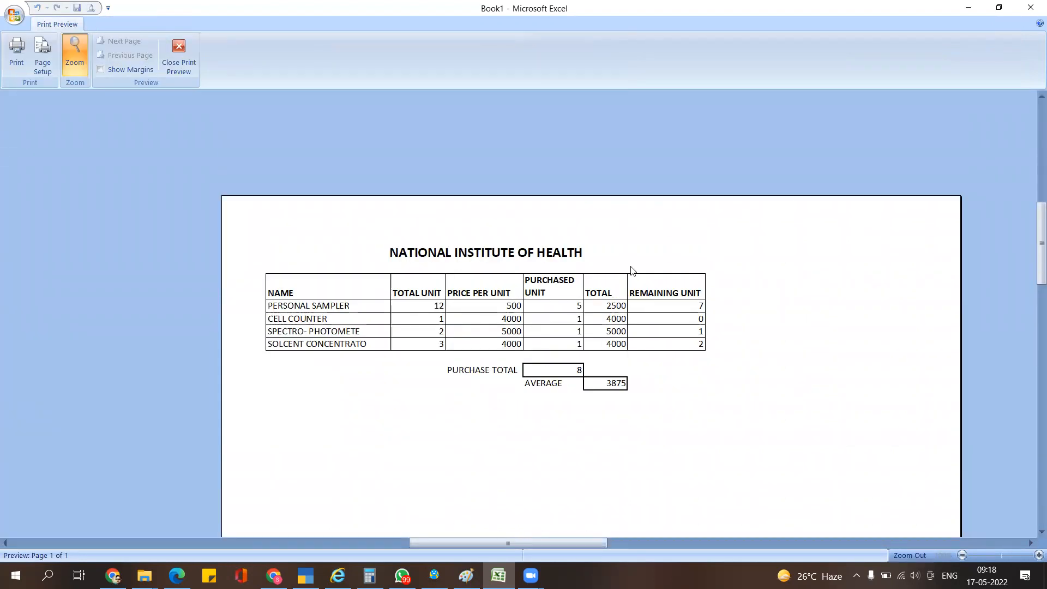
left_click(176, 56)
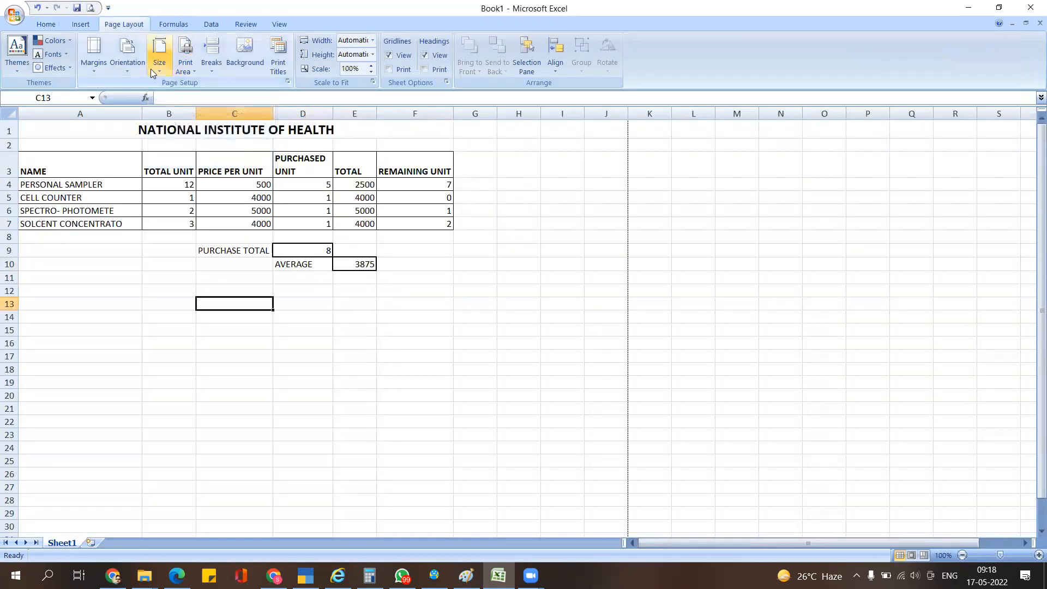
- Keep landscape orientation and autofit column D to its content
left_click(127, 54)
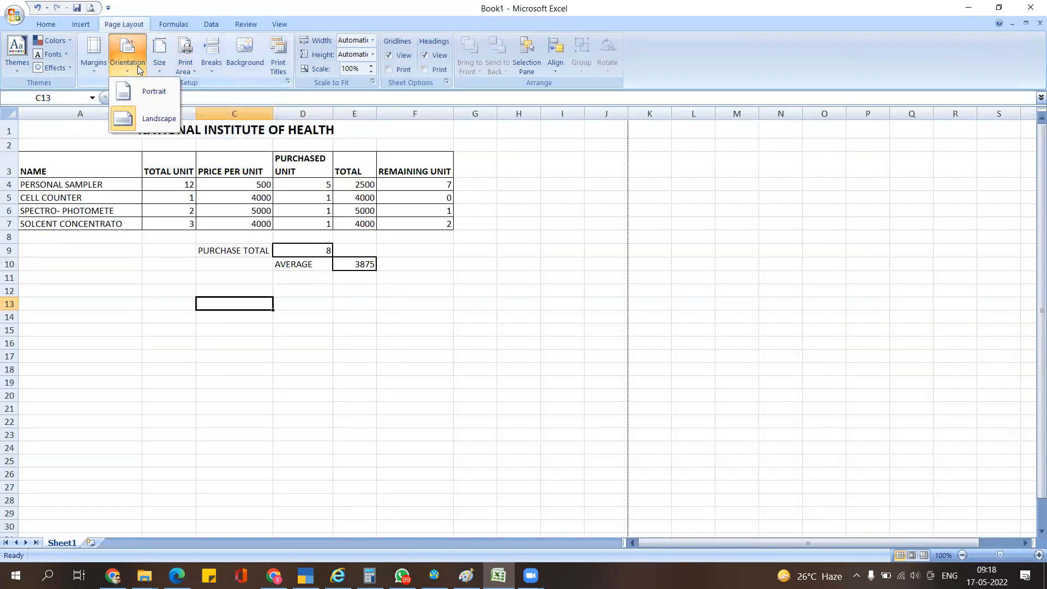
left_click(150, 122)
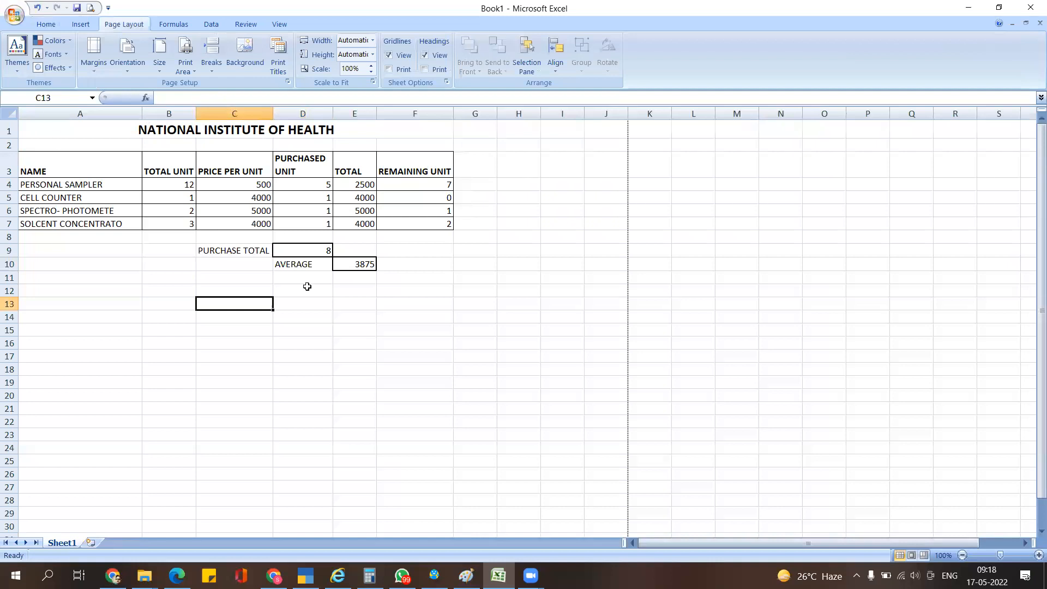
double_click(332, 113)
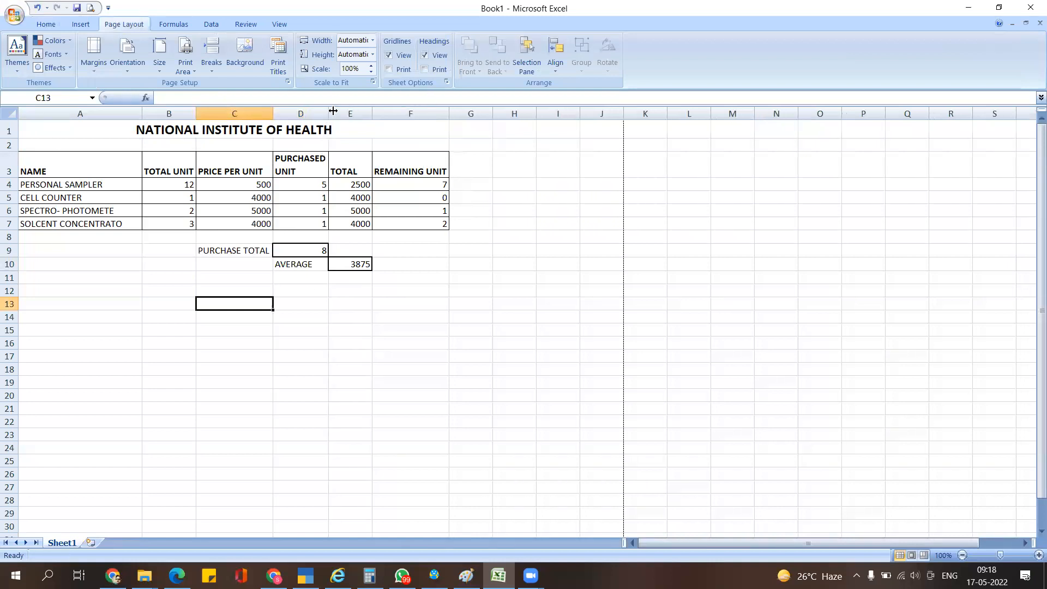